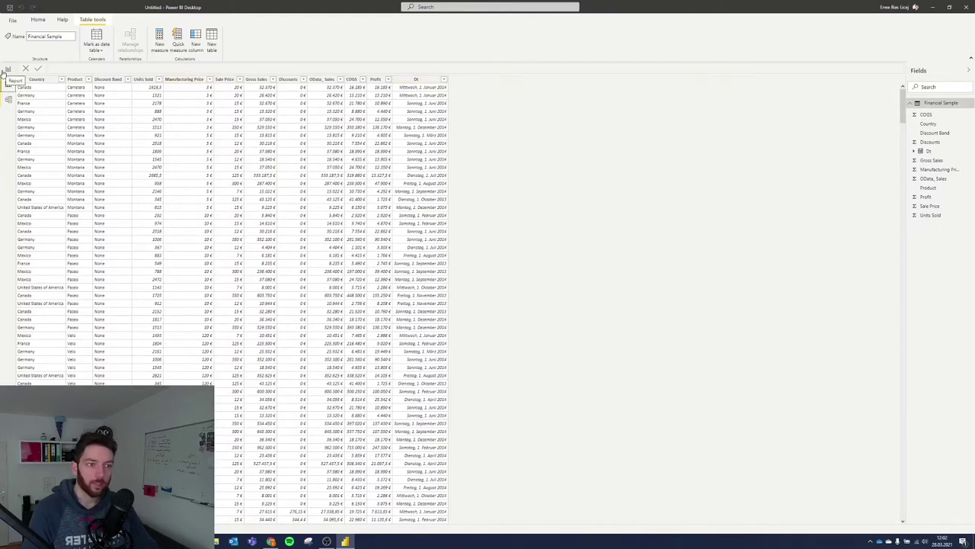
Add a map visual to the blank report page and enlarge it.
{"action": "left_click", "coordinate": [7, 70]}
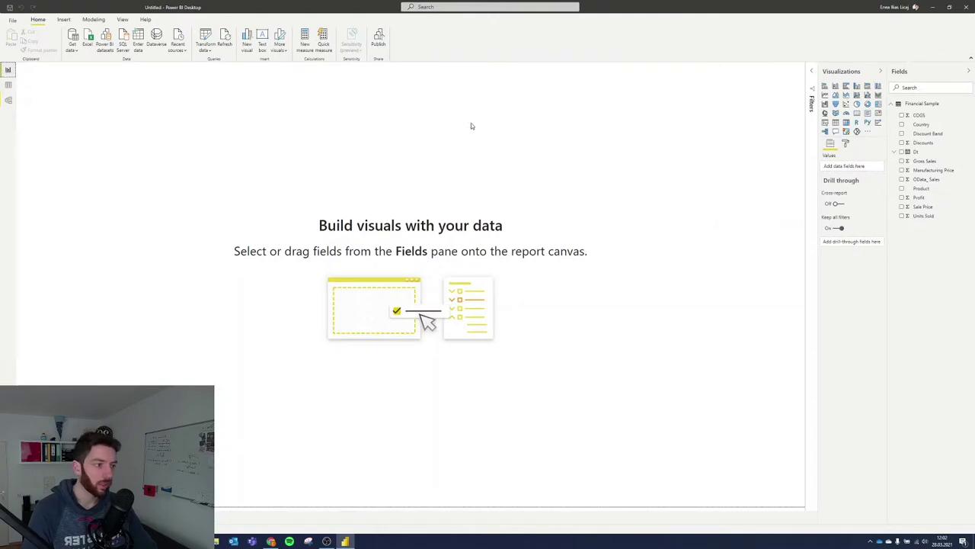
{"action": "left_click", "coordinate": [826, 112]}
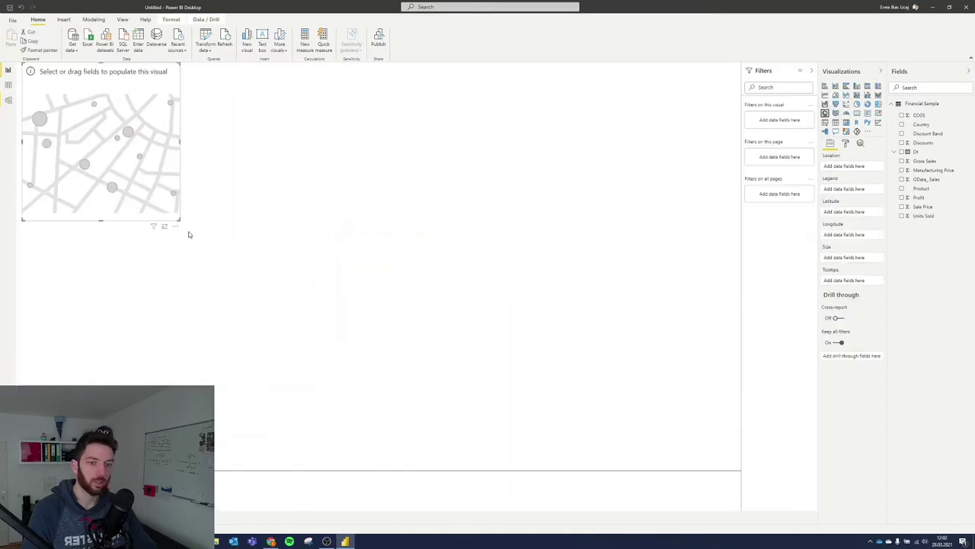
{"action": "left_click_drag", "start_coordinate": [177, 220], "coordinate": [330, 273]}
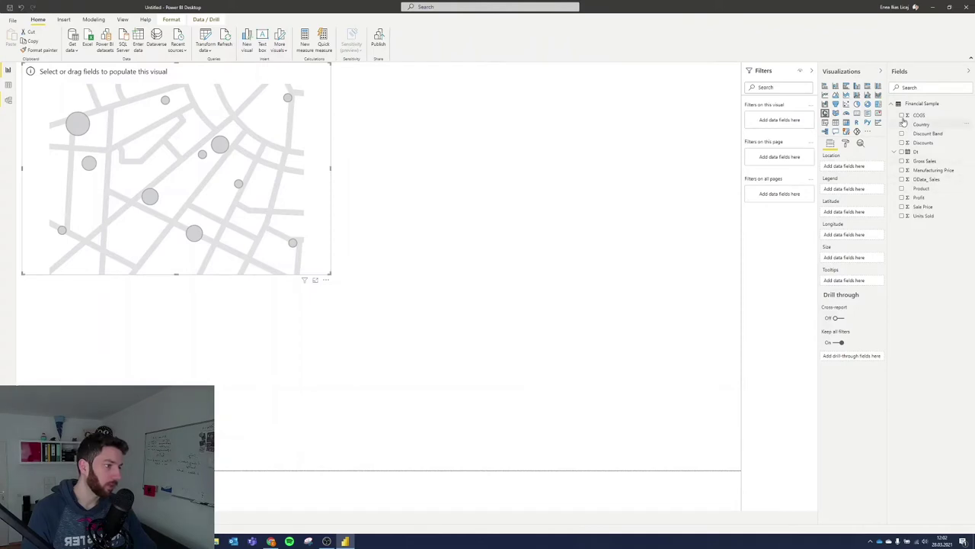
Plot the Country field as the map's location and enlarge the visual to roughly half the page width.
{"action": "left_click", "coordinate": [902, 124]}
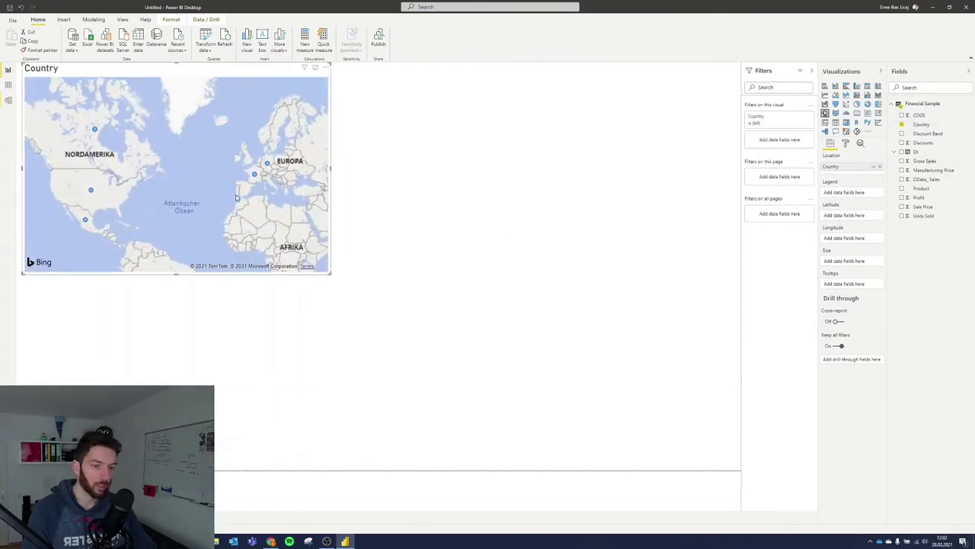
{"action": "left_click_drag", "start_coordinate": [331, 274], "coordinate": [415, 343]}
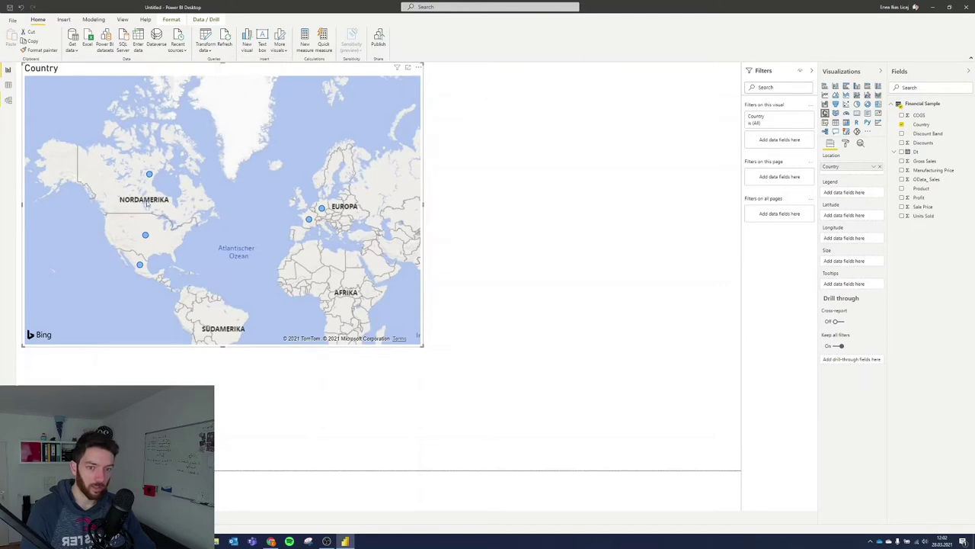
Examine the country points on the map and check the columns of the Financial Sample data table.
{"action": "left_click_drag", "start_coordinate": [147, 201], "coordinate": [119, 132]}
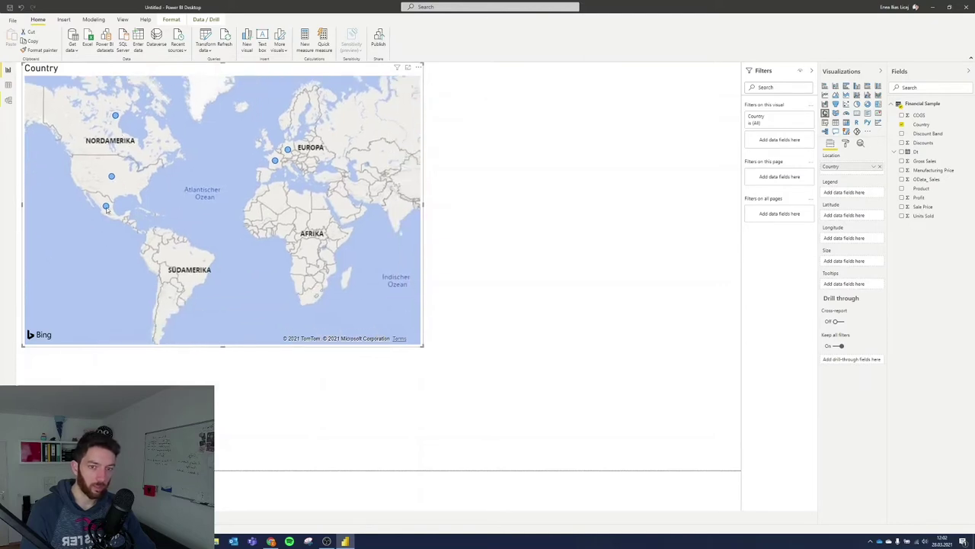
{"action": "left_click_drag", "start_coordinate": [152, 267], "coordinate": [94, 288]}
{"action": "scroll", "coordinate": [372, 196], "scroll_direction": "up", "scroll_amount": 5}
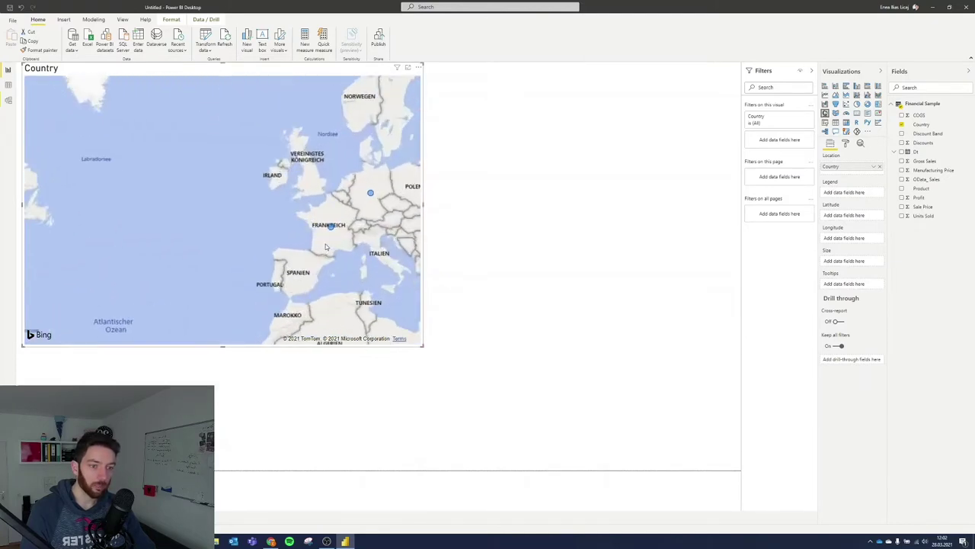
{"action": "scroll", "coordinate": [299, 232], "scroll_direction": "down", "scroll_amount": 3}
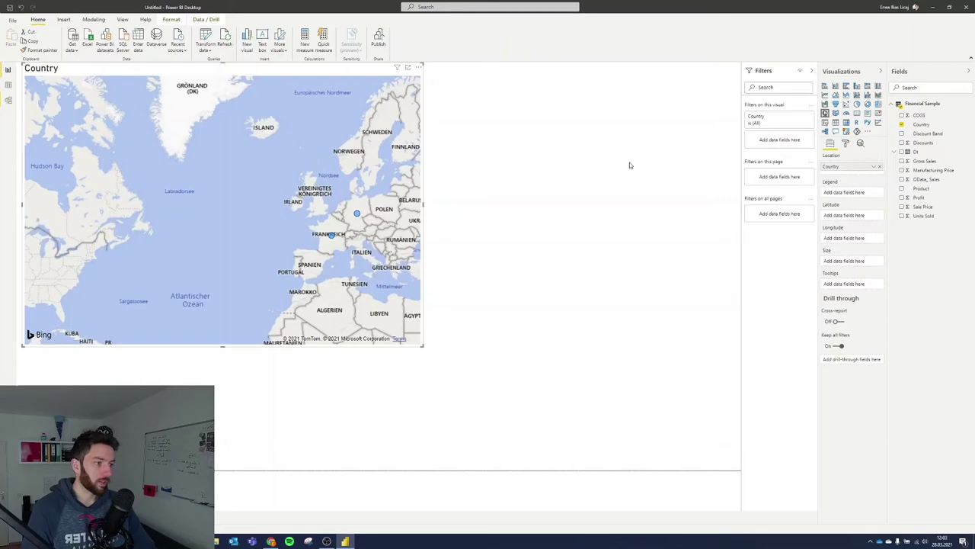
{"action": "left_click", "coordinate": [8, 85]}
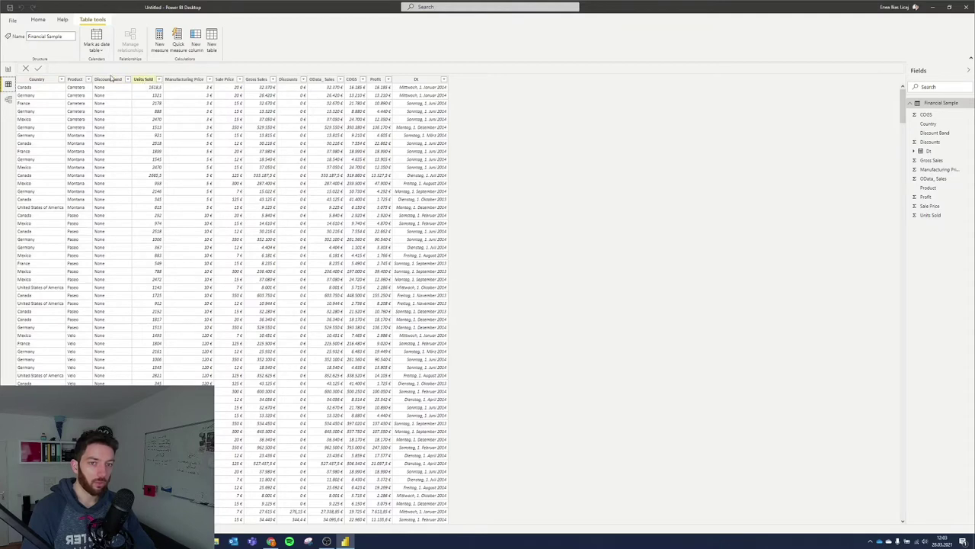
{"action": "left_click", "coordinate": [8, 70]}
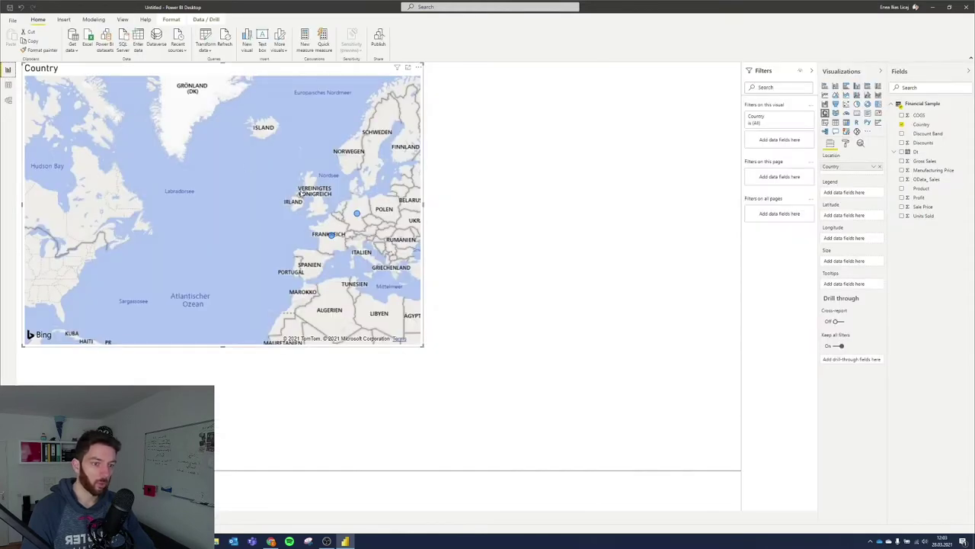
{"action": "left_click_drag", "start_coordinate": [301, 193], "coordinate": [283, 195]}
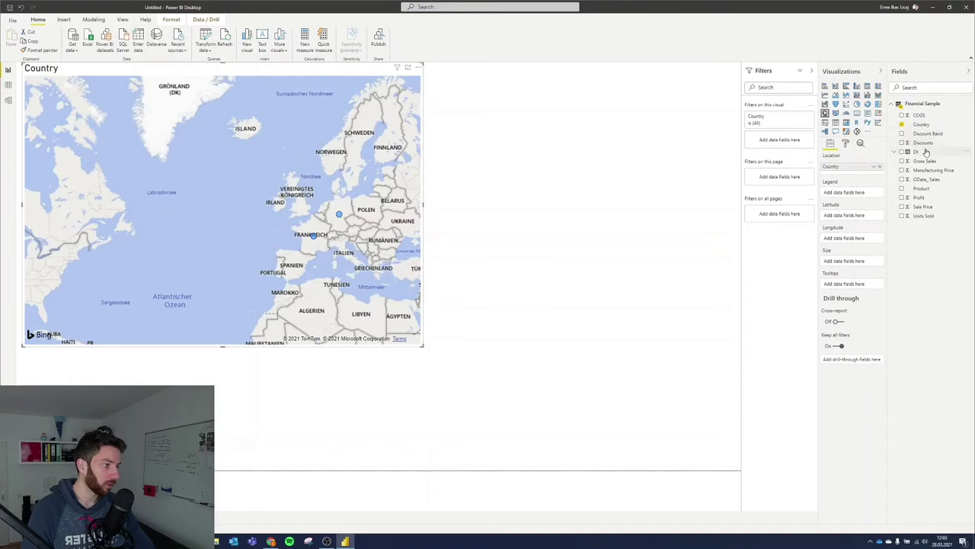
Add Units Sold as the map's bubble size and inspect the bubbles for France and Germany.
{"action": "left_click", "coordinate": [902, 217]}
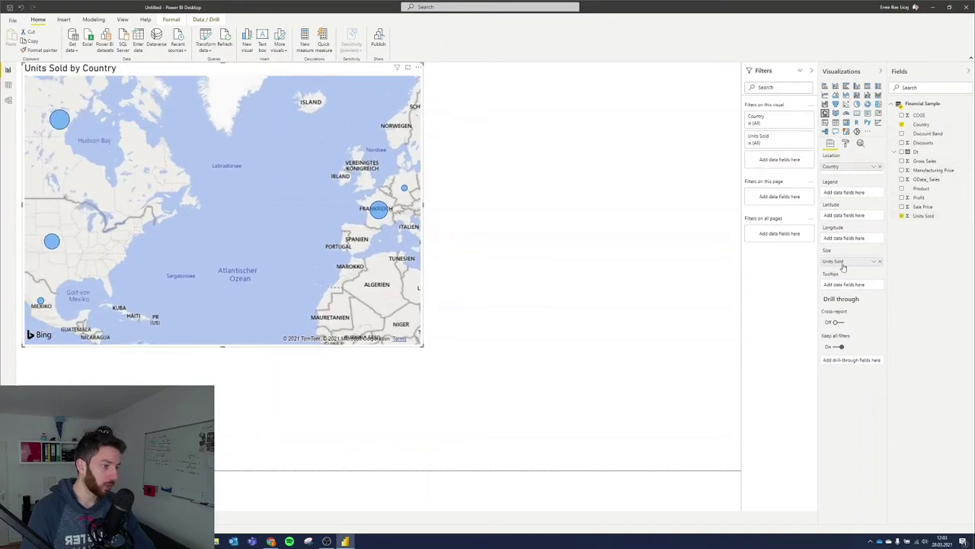
{"action": "scroll", "coordinate": [153, 188], "scroll_direction": "down", "scroll_amount": 3}
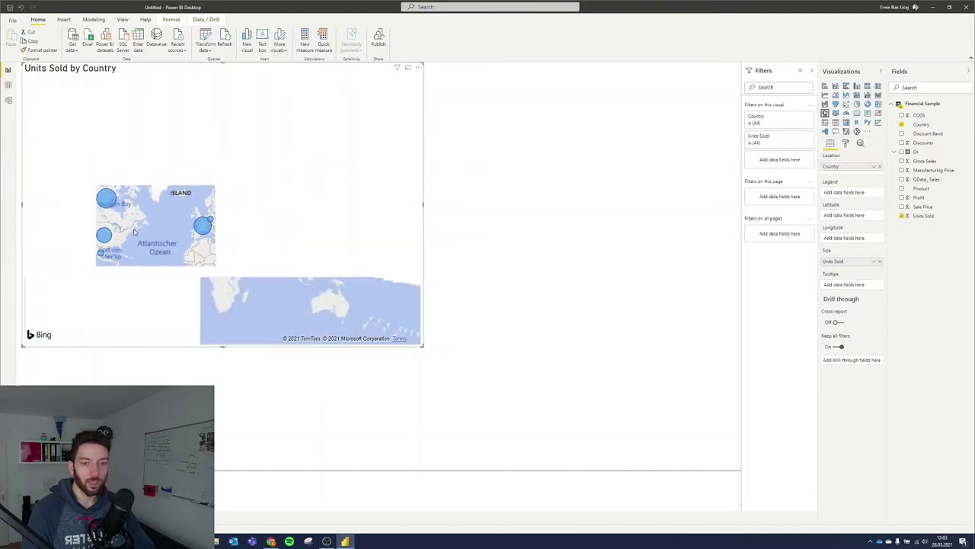
{"action": "scroll", "coordinate": [153, 188], "scroll_direction": "up", "scroll_amount": 5}
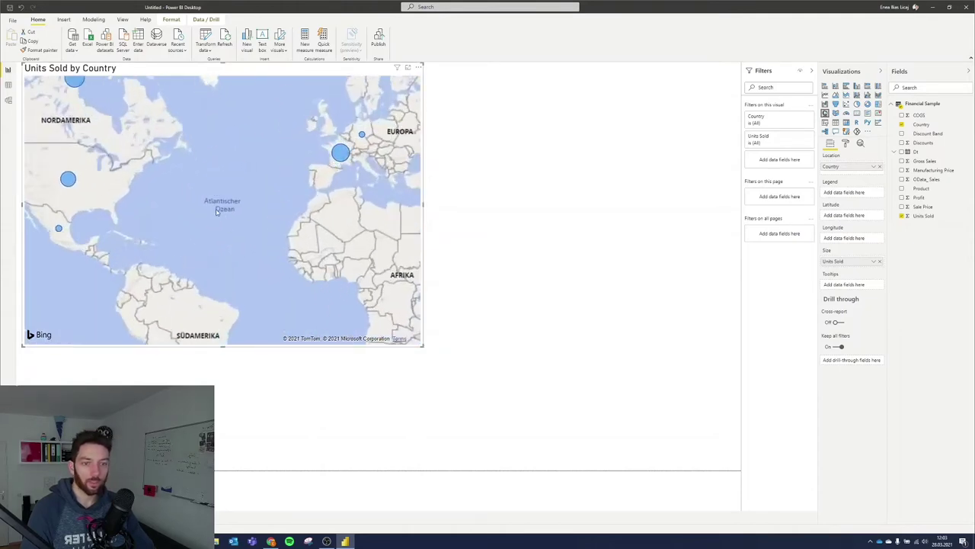
{"action": "left_click_drag", "start_coordinate": [256, 210], "coordinate": [148, 237]}
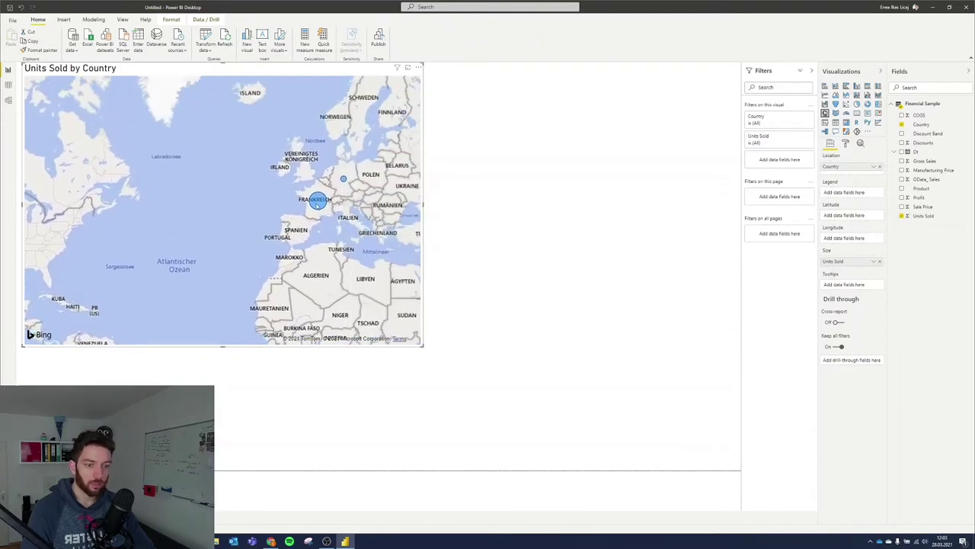
{"action": "mouse_move", "coordinate": [317, 204]}
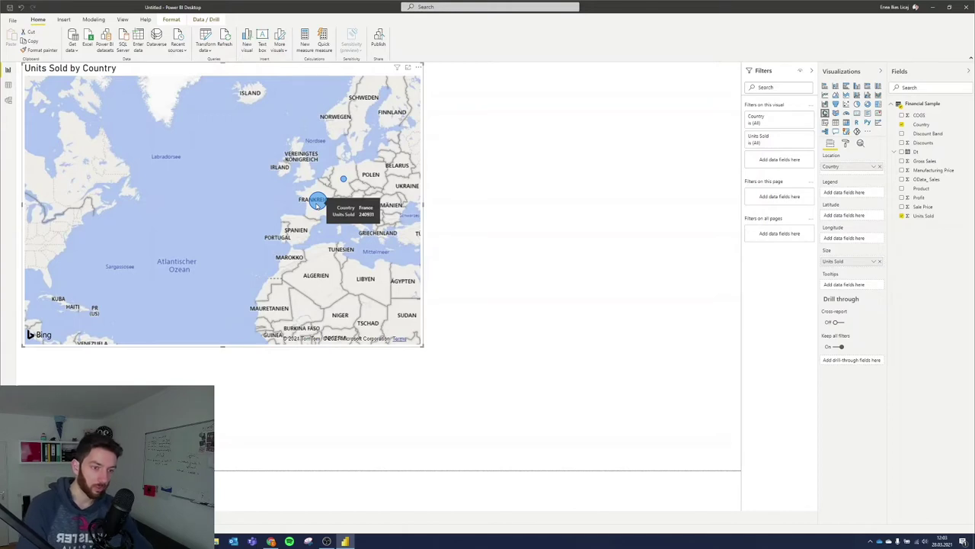
{"action": "mouse_move", "coordinate": [351, 185]}
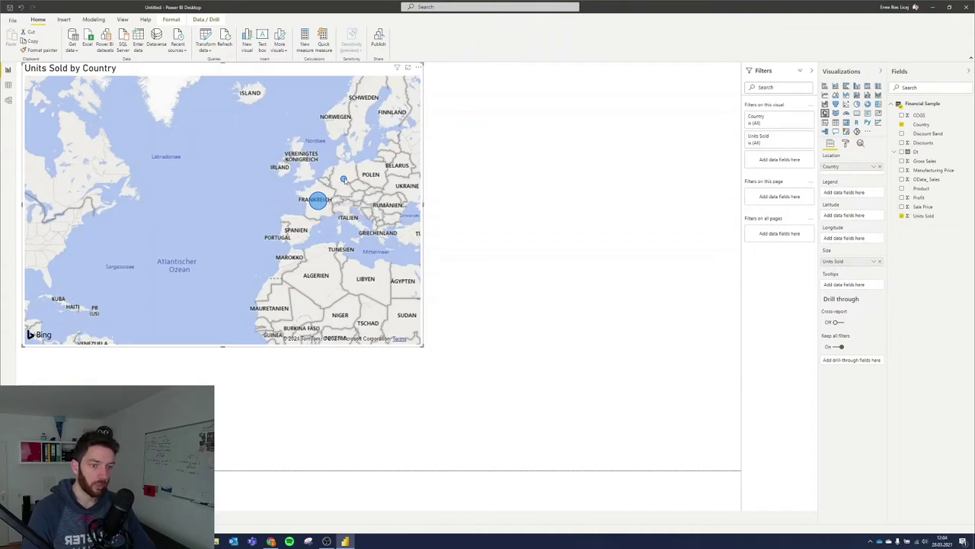
{"action": "scroll", "coordinate": [334, 202], "scroll_direction": "down", "scroll_amount": 3}
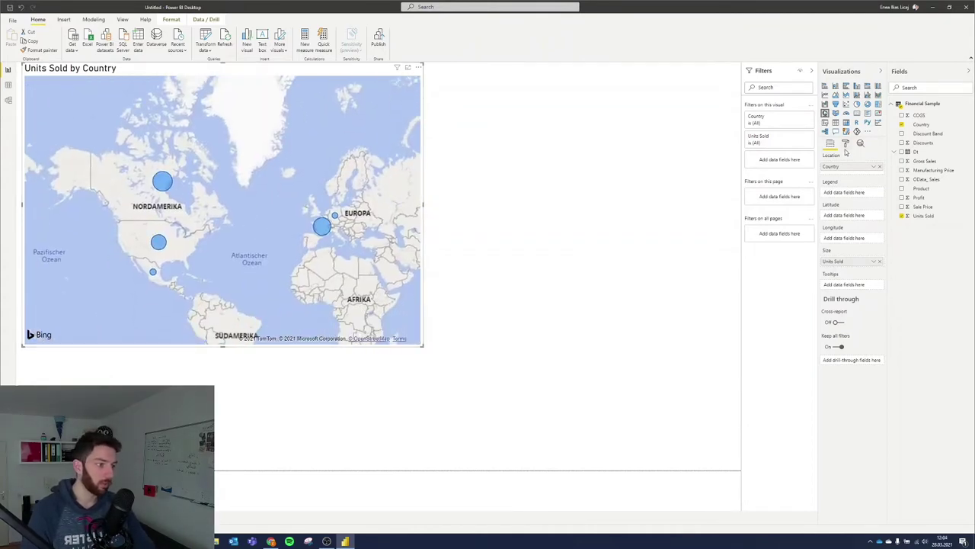
Turn on category labels for the map's country bubbles.
{"action": "left_click", "coordinate": [846, 144]}
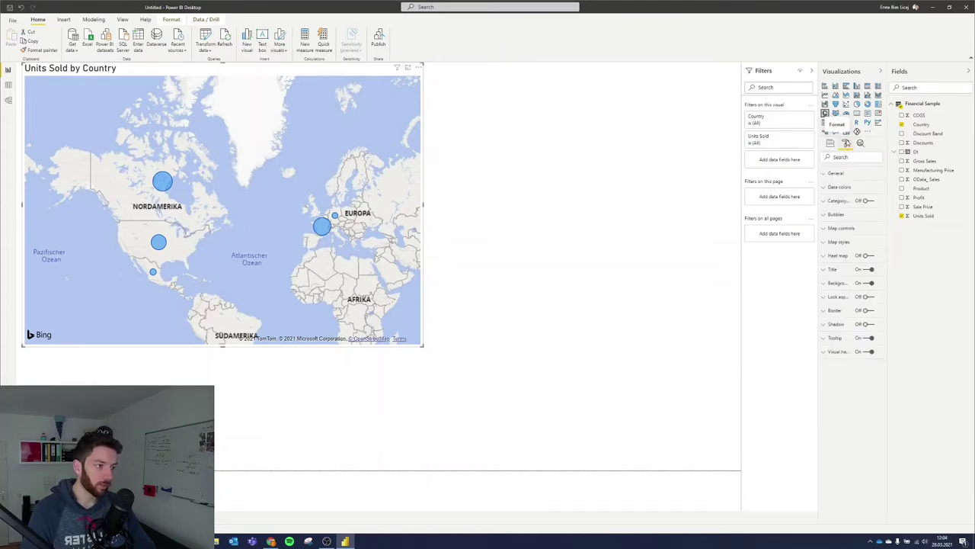
{"action": "left_click", "coordinate": [827, 187]}
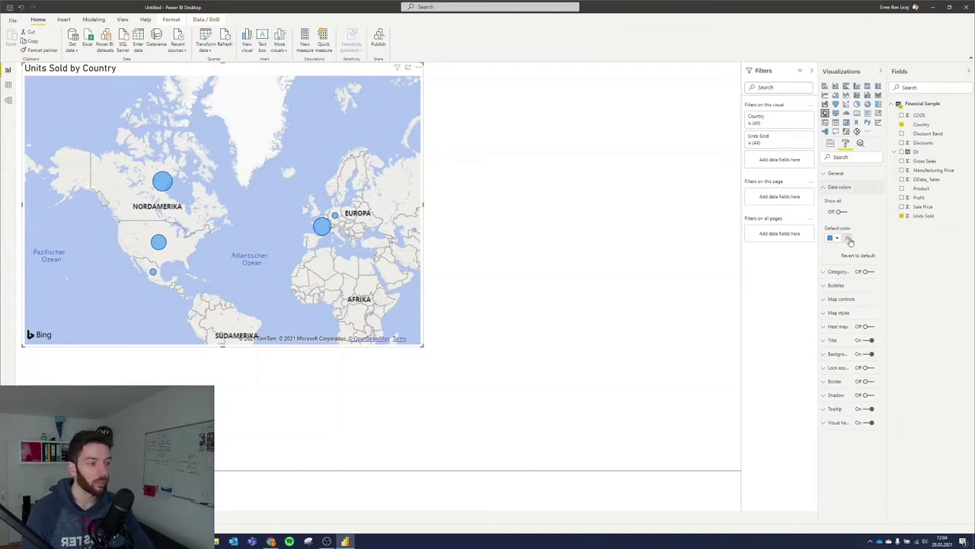
{"action": "left_click", "coordinate": [836, 272]}
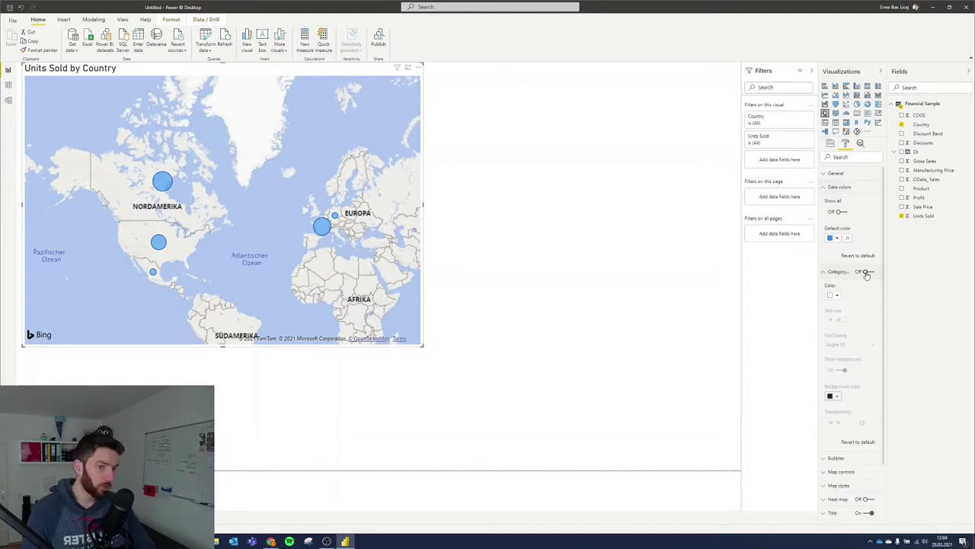
{"action": "left_click", "coordinate": [866, 274]}
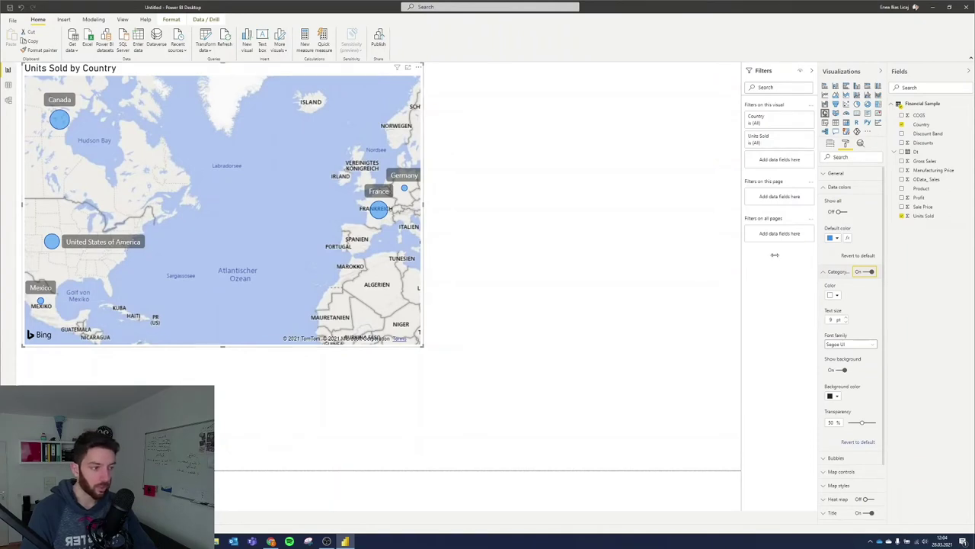
{"action": "left_click", "coordinate": [838, 272]}
Try a smaller bubble size on the map and set it to -9.
{"action": "left_click", "coordinate": [825, 286]}
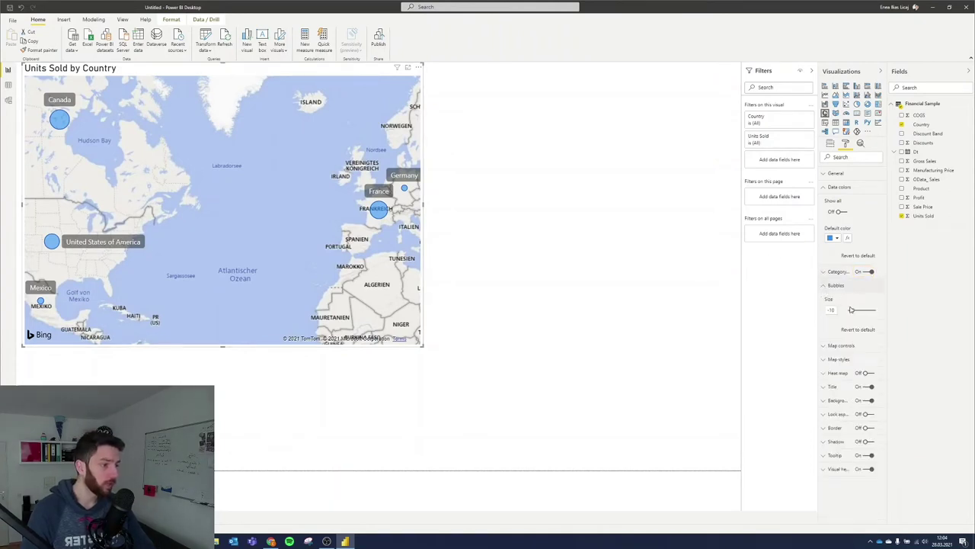
{"action": "mouse_move", "coordinate": [851, 310]}
{"action": "left_mouse_down"}
{"action": "mouse_move", "coordinate": [873, 311]}
{"action": "mouse_move", "coordinate": [854, 311]}
{"action": "left_mouse_up"}
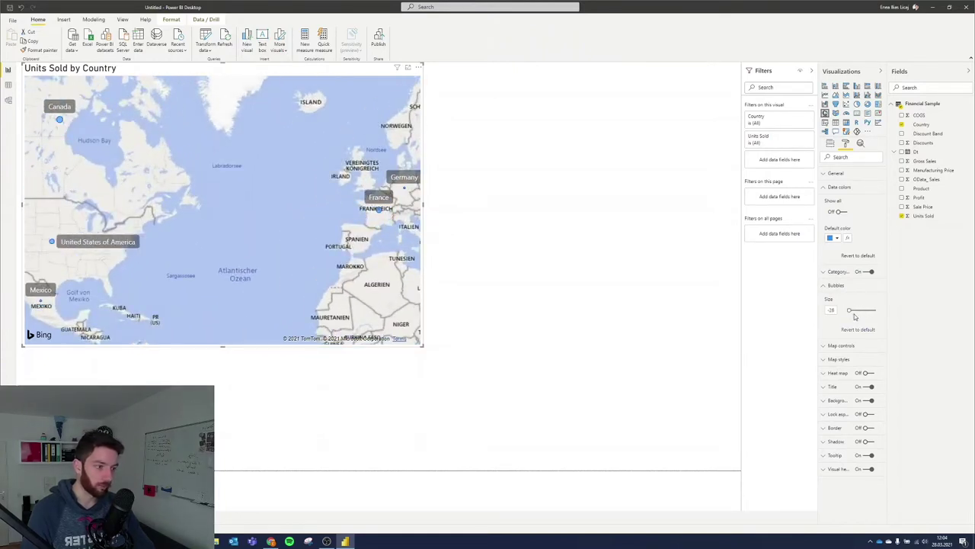
{"action": "left_click_drag", "start_coordinate": [853, 310], "coordinate": [854, 310]}
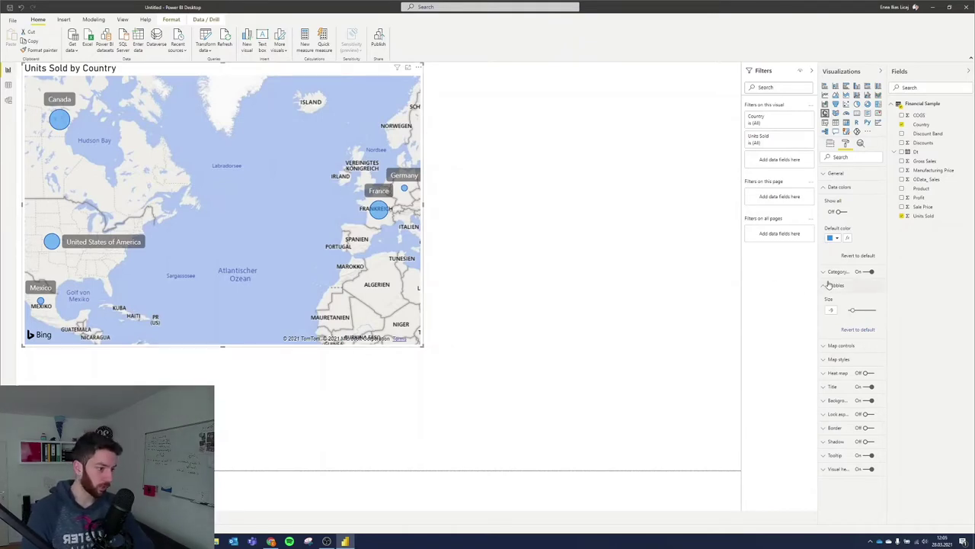
Open the map style settings and examine the Road theme's detail around France and Germany.
{"action": "left_click", "coordinate": [838, 358]}
{"action": "left_click", "coordinate": [848, 382]}
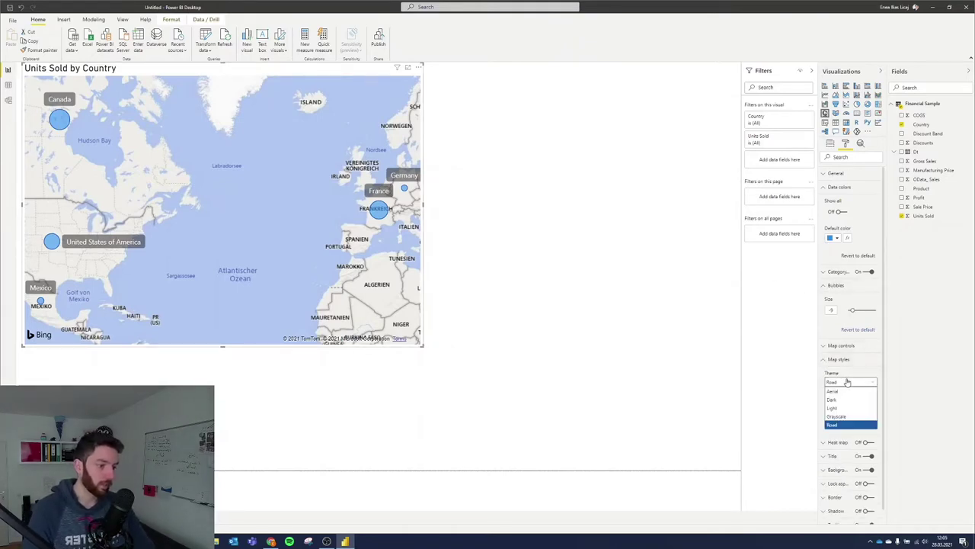
{"action": "scroll", "coordinate": [206, 217], "scroll_direction": "up", "scroll_amount": 5}
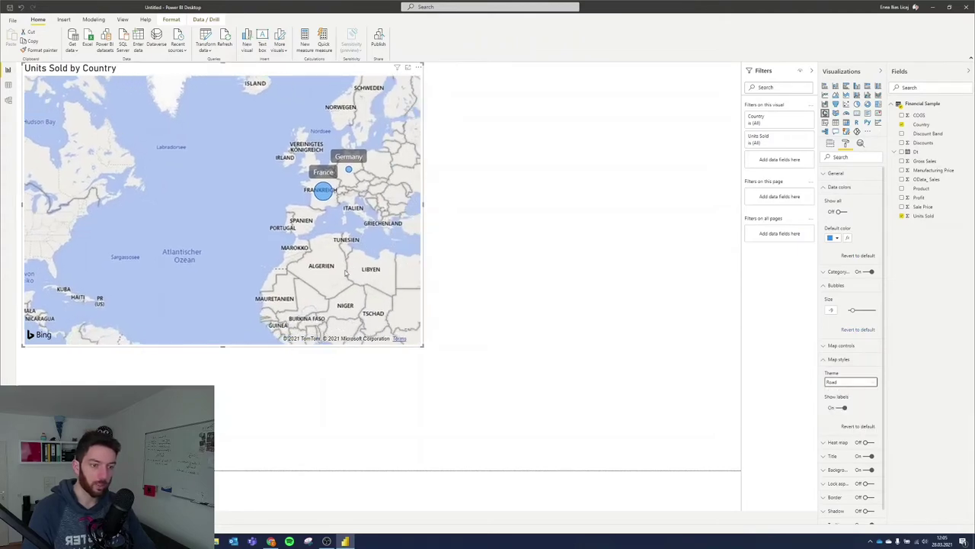
{"action": "left_click_drag", "start_coordinate": [207, 216], "coordinate": [251, 261]}
{"action": "scroll", "coordinate": [250, 261], "scroll_direction": "up", "scroll_amount": 2}
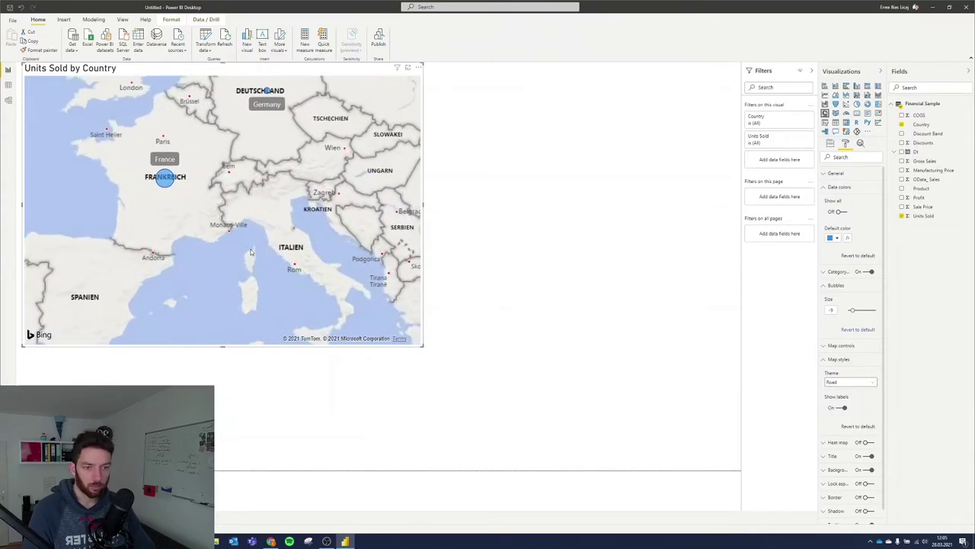
{"action": "left_click_drag", "start_coordinate": [234, 197], "coordinate": [345, 257]}
{"action": "scroll", "coordinate": [345, 259], "scroll_direction": "up", "scroll_amount": 2}
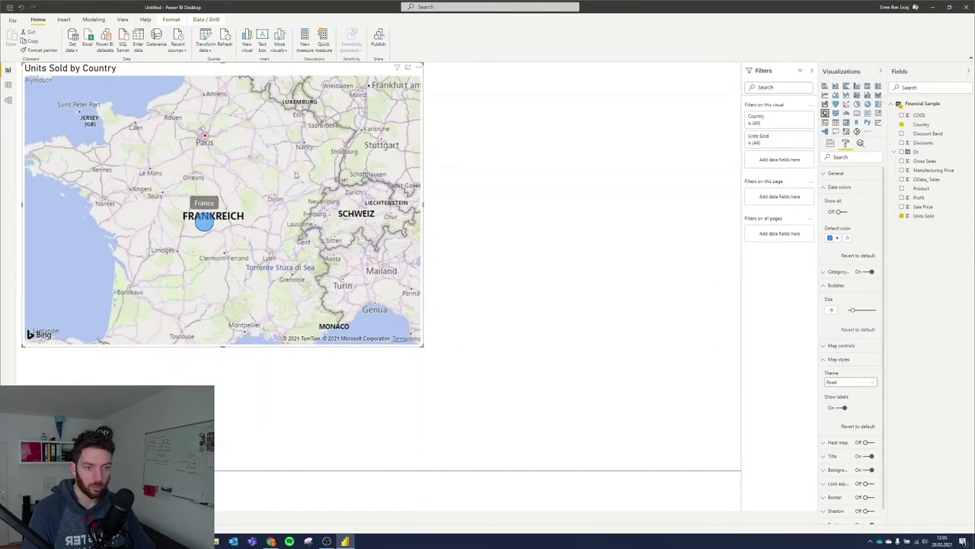
{"action": "left_click_drag", "start_coordinate": [260, 177], "coordinate": [311, 209]}
{"action": "scroll", "coordinate": [311, 209], "scroll_direction": "down", "scroll_amount": 2}
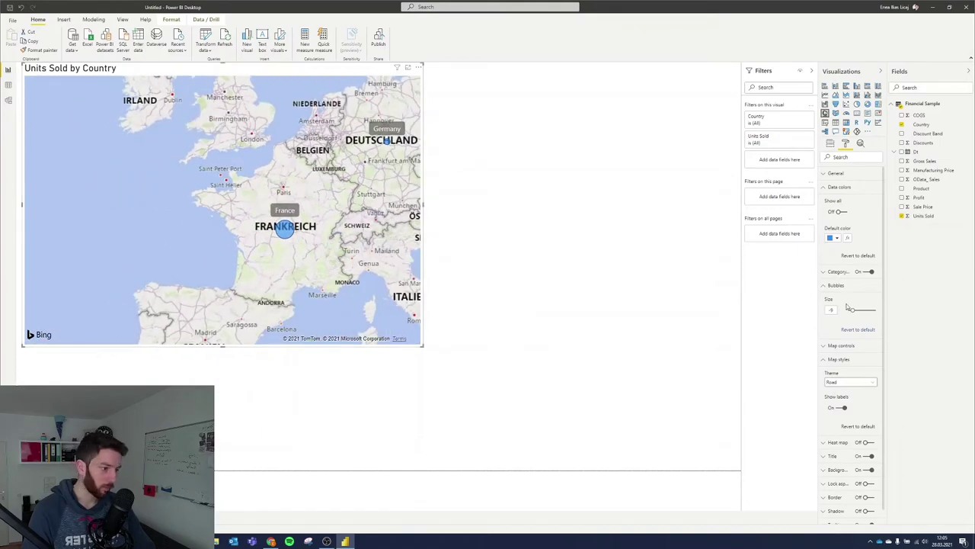
Set the map theme to Dark.
{"action": "left_click", "coordinate": [849, 380]}
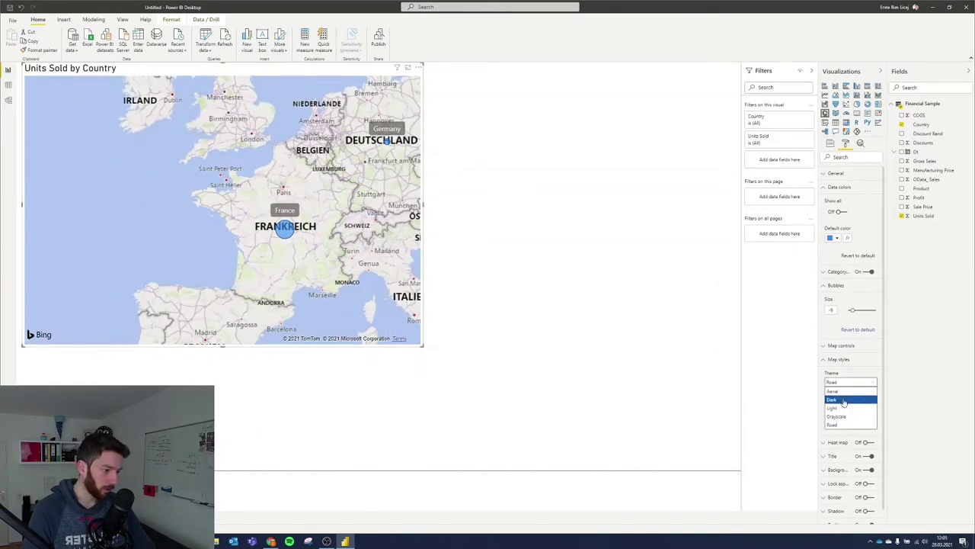
{"action": "left_click", "coordinate": [832, 400]}
{"action": "scroll", "coordinate": [322, 266], "scroll_direction": "up", "scroll_amount": 5}
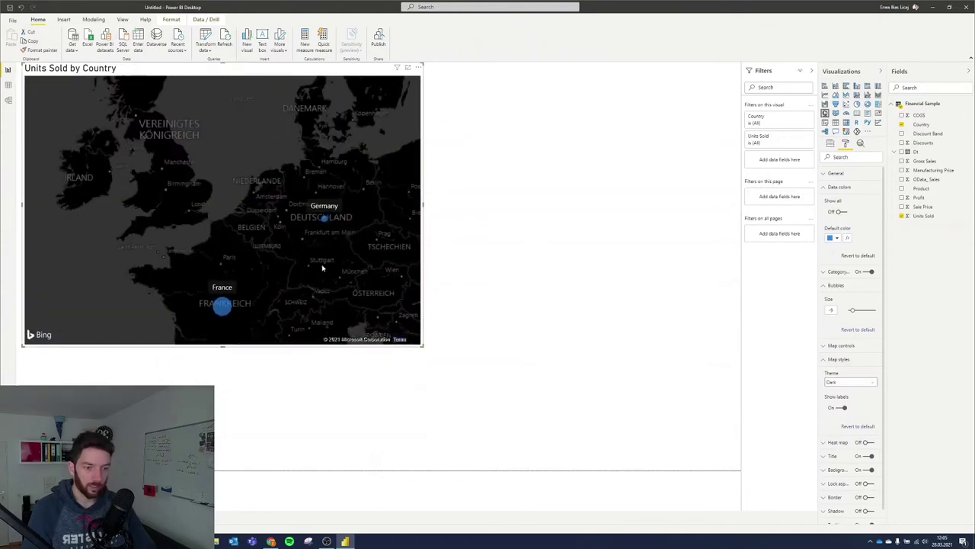
Examine the Dark theme's appearance and labels, from France and Germany out to all plotted countries.
{"action": "left_click_drag", "start_coordinate": [322, 265], "coordinate": [337, 224]}
{"action": "scroll", "coordinate": [338, 224], "scroll_direction": "up", "scroll_amount": 2}
{"action": "scroll", "coordinate": [335, 220], "scroll_direction": "down", "scroll_amount": 2}
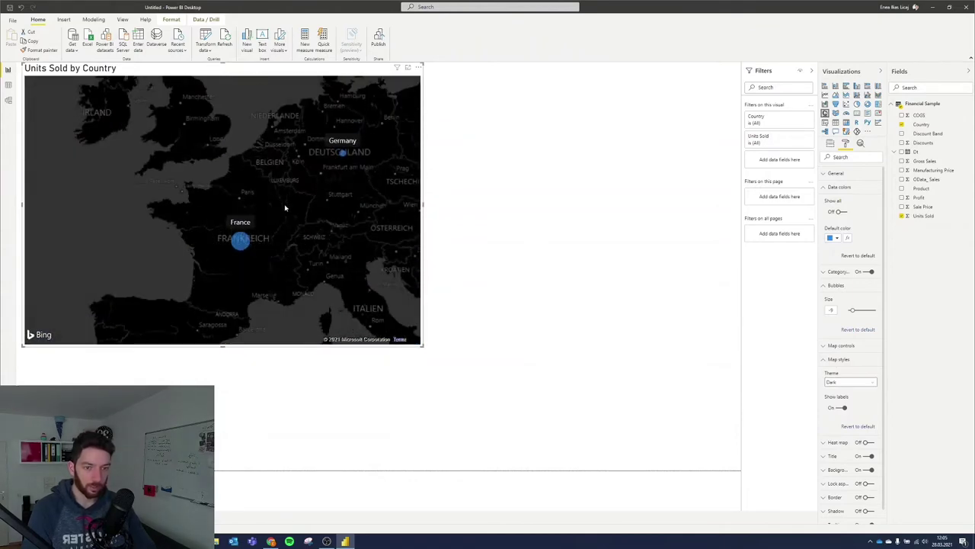
{"action": "left_click_drag", "start_coordinate": [282, 206], "coordinate": [305, 201]}
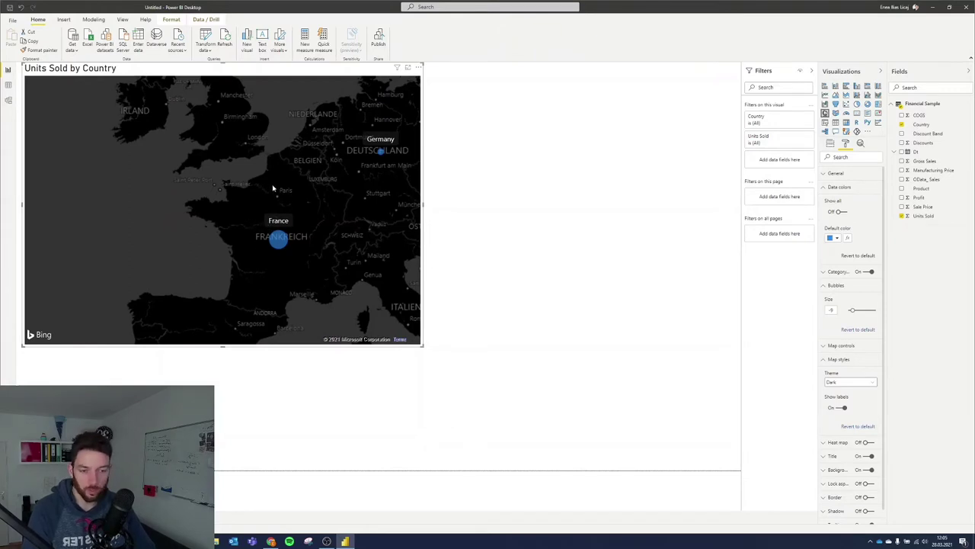
{"action": "scroll", "coordinate": [302, 203], "scroll_direction": "down", "scroll_amount": 2}
{"action": "left_click_drag", "start_coordinate": [307, 202], "coordinate": [252, 197]}
{"action": "scroll", "coordinate": [271, 221], "scroll_direction": "down", "scroll_amount": 2}
{"action": "scroll", "coordinate": [342, 214], "scroll_direction": "down", "scroll_amount": 2}
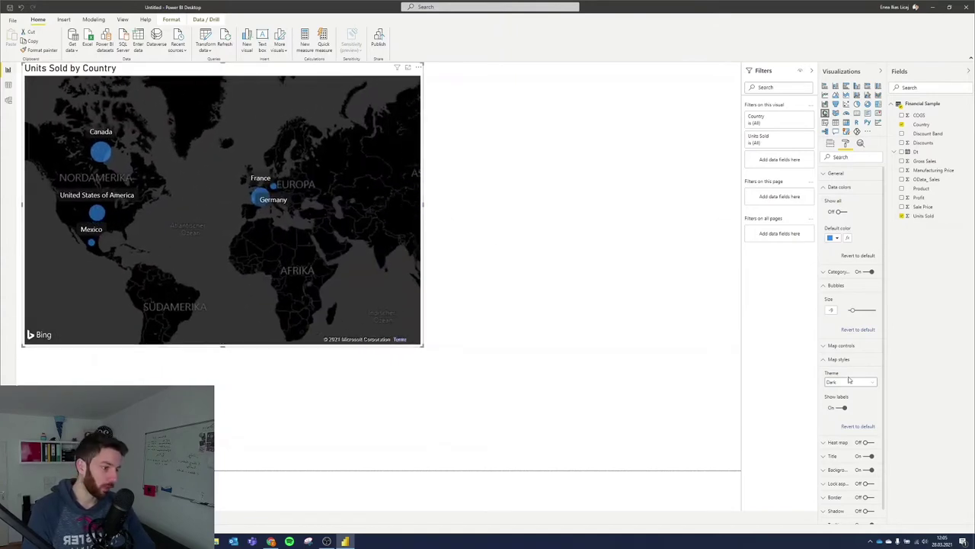
Try the Light and Grayscale themes on the map.
{"action": "left_click", "coordinate": [851, 382]}
{"action": "left_click", "coordinate": [847, 409]}
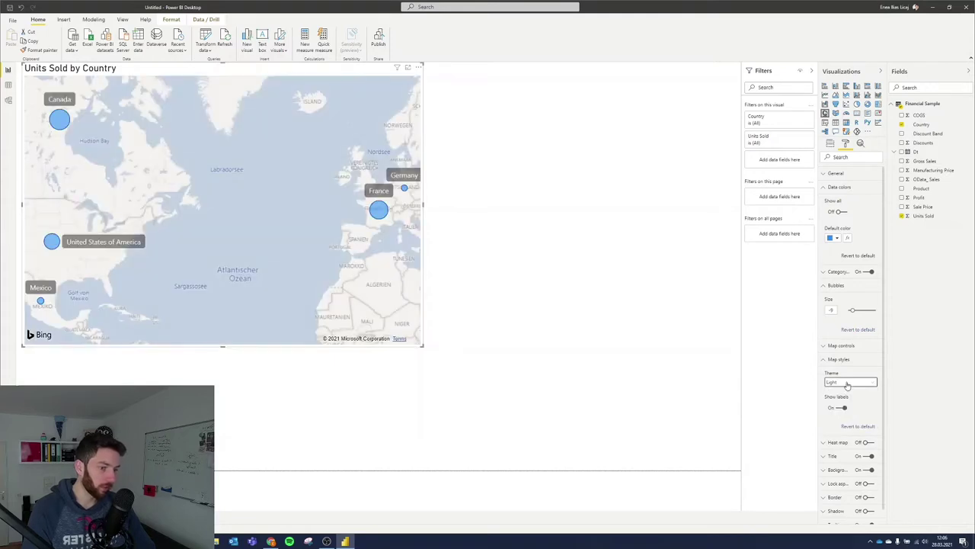
{"action": "left_click", "coordinate": [847, 383]}
{"action": "left_click", "coordinate": [847, 414]}
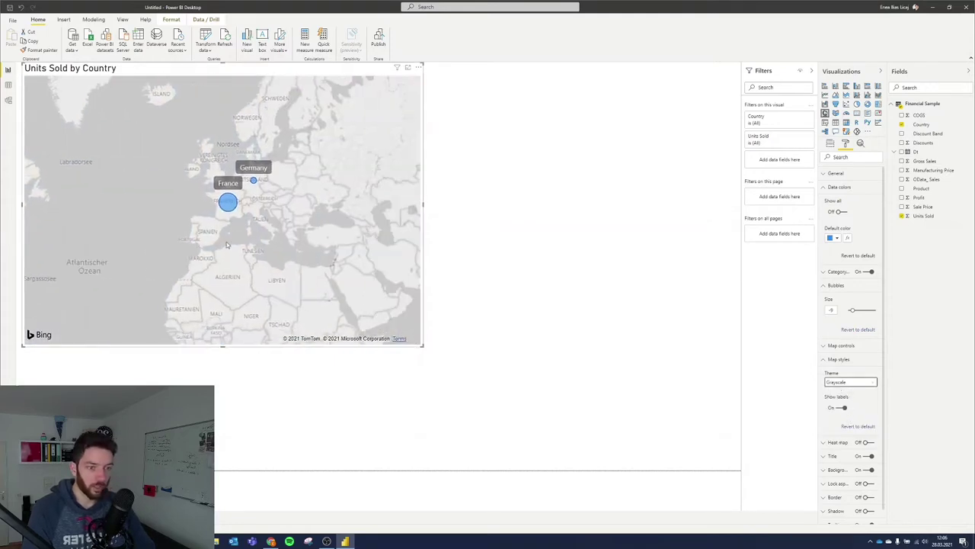
Set the map theme to Road and examine the country names and borders across Europe and the Atlantic.
{"action": "left_click", "coordinate": [850, 381]}
{"action": "left_click", "coordinate": [848, 424]}
{"action": "scroll", "coordinate": [294, 180], "scroll_direction": "up", "scroll_amount": 5}
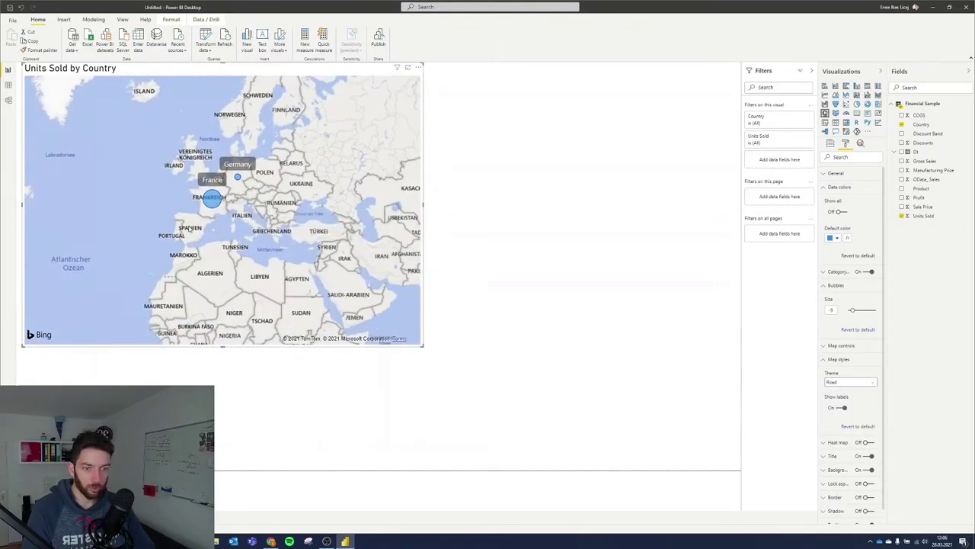
{"action": "scroll", "coordinate": [255, 190], "scroll_direction": "down", "scroll_amount": 5}
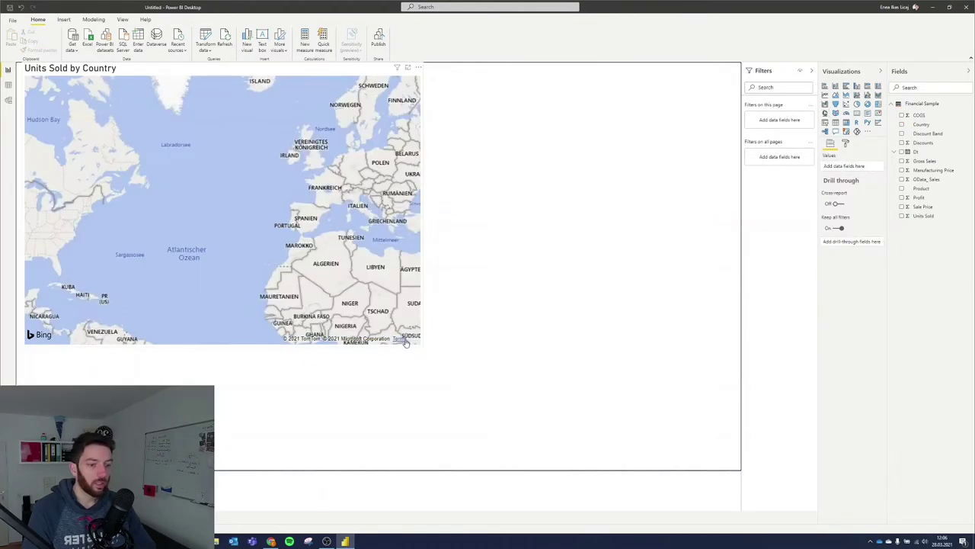
Try the map visual at a smaller size, then enlarge it to fill the whole report page.
{"action": "left_click", "coordinate": [420, 348]}
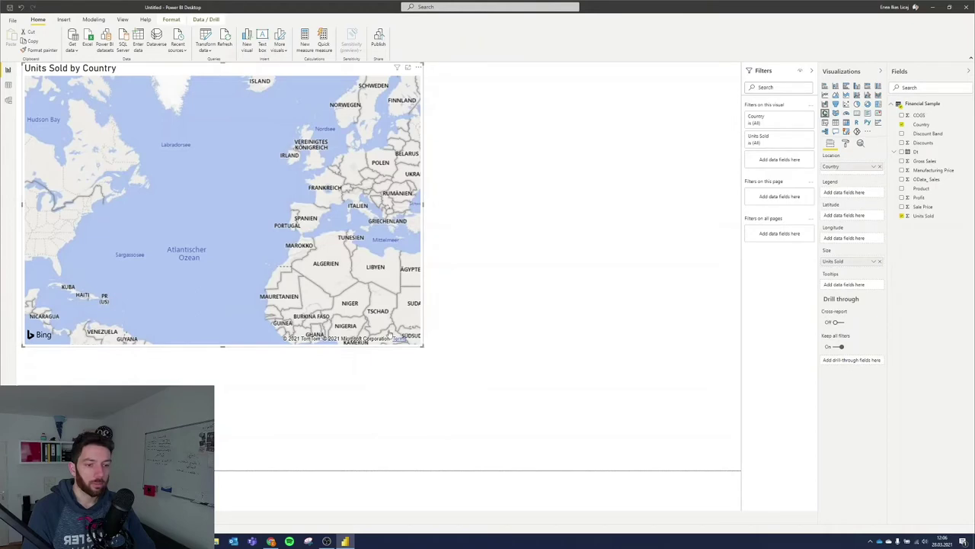
{"action": "left_click_drag", "start_coordinate": [419, 348], "coordinate": [357, 278]}
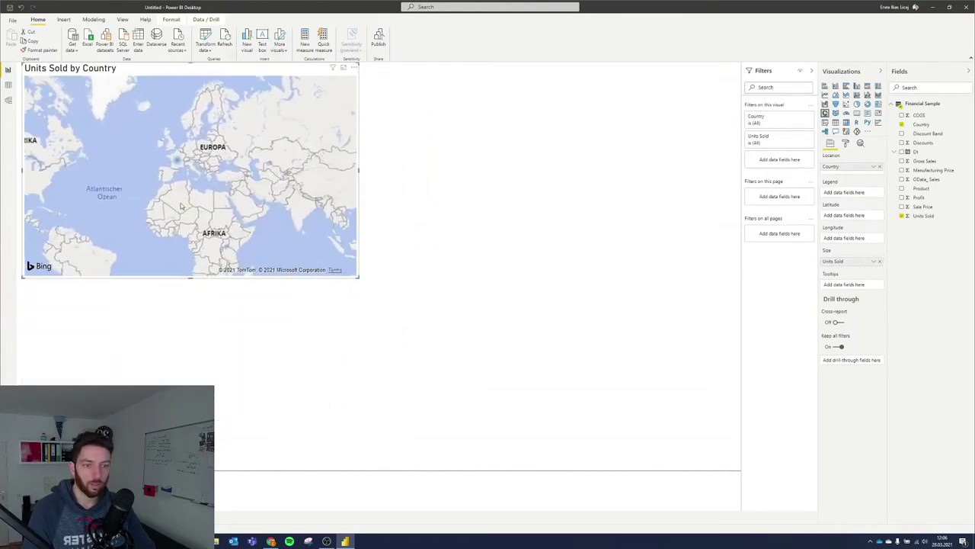
{"action": "scroll", "coordinate": [243, 200], "scroll_direction": "up", "scroll_amount": 5}
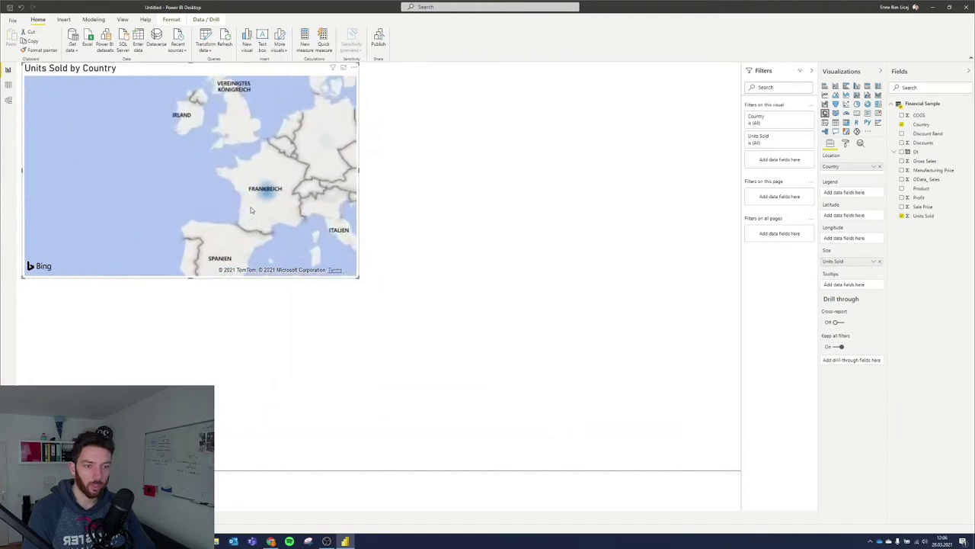
{"action": "scroll", "coordinate": [311, 198], "scroll_direction": "down", "scroll_amount": 2}
{"action": "scroll", "coordinate": [331, 264], "scroll_direction": "up", "scroll_amount": 2}
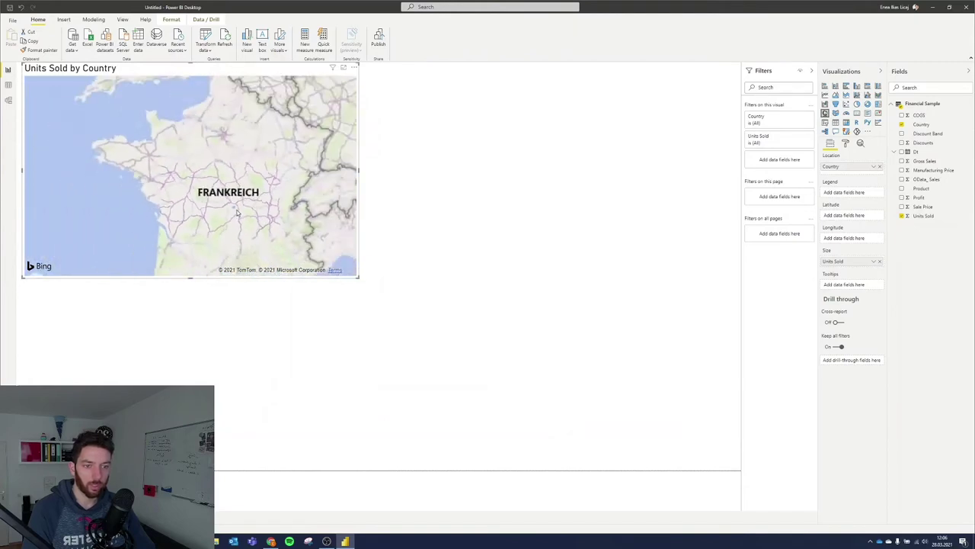
{"action": "left_click_drag", "start_coordinate": [358, 277], "coordinate": [742, 491]}
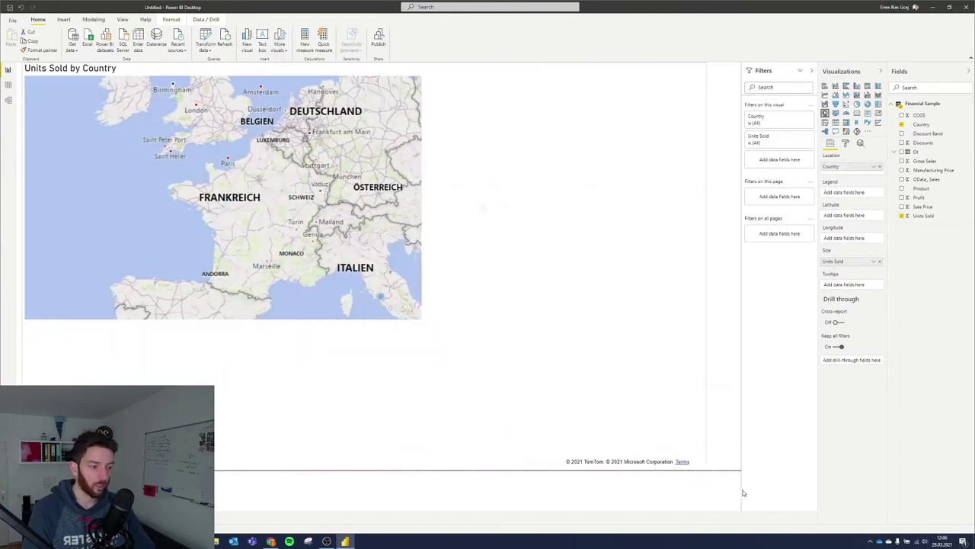
{"action": "scroll", "coordinate": [363, 290], "scroll_direction": "down", "scroll_amount": 3}
{"action": "scroll", "coordinate": [405, 283], "scroll_direction": "up", "scroll_amount": 3}
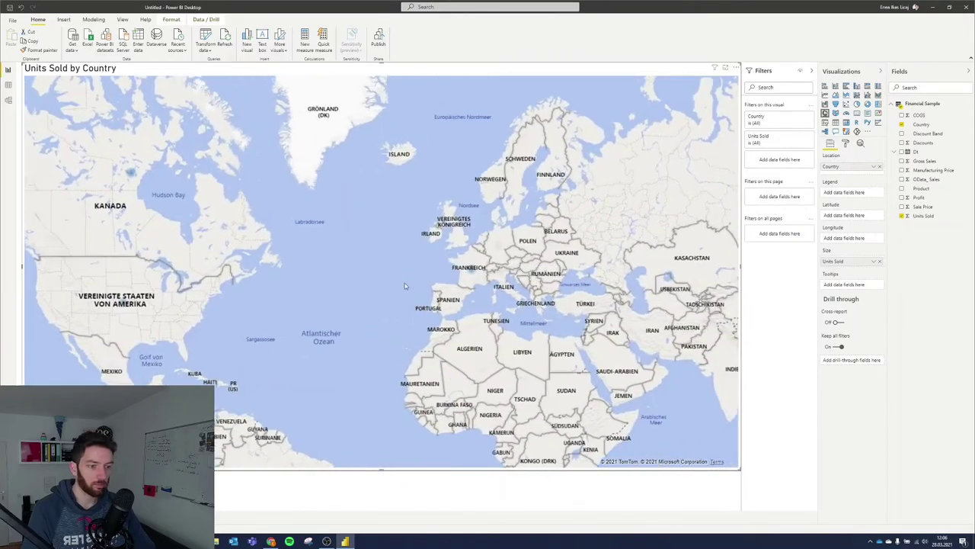
Delete the map visual, add an empty stacked bar chart to the report page and enlarge it slightly.
{"action": "key", "text": "Delete"}
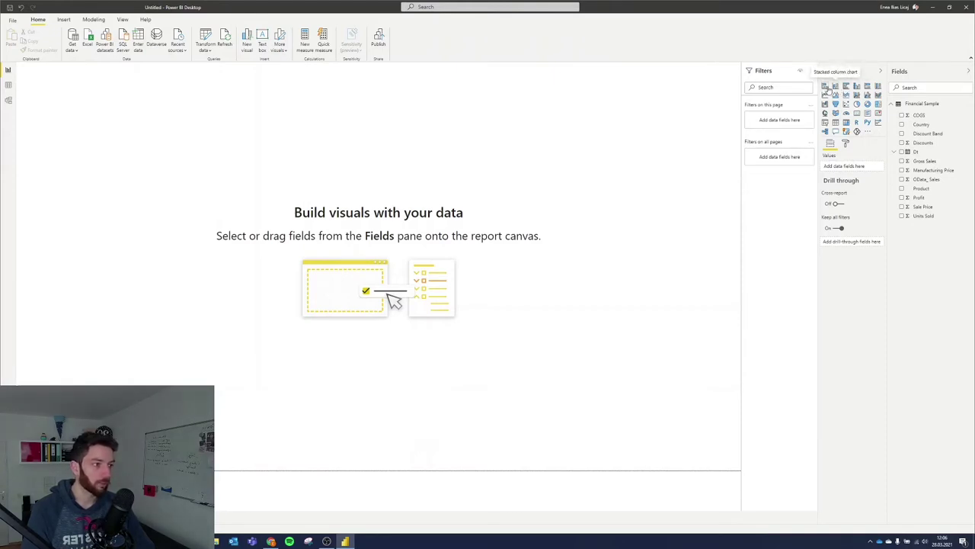
{"action": "left_click", "coordinate": [825, 87]}
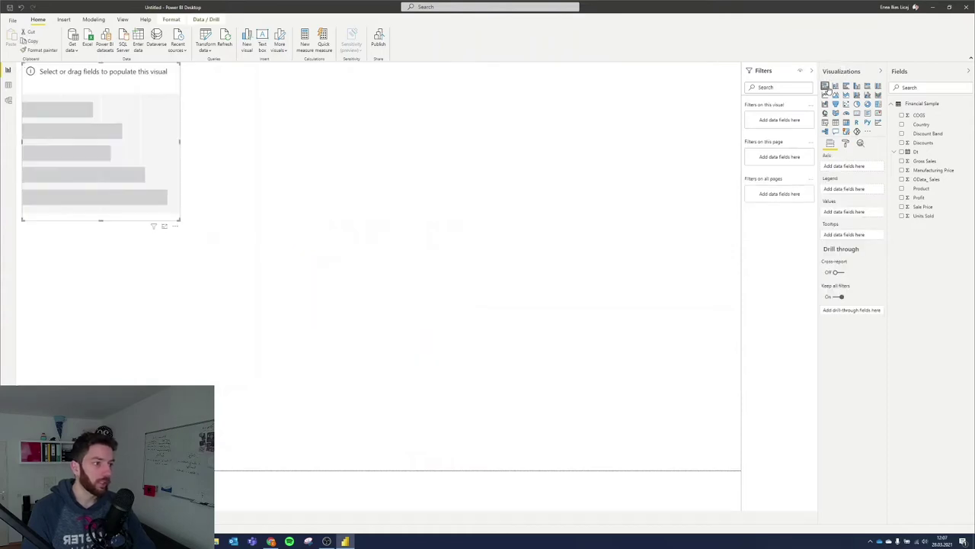
{"action": "left_click_drag", "start_coordinate": [179, 219], "coordinate": [233, 288]}
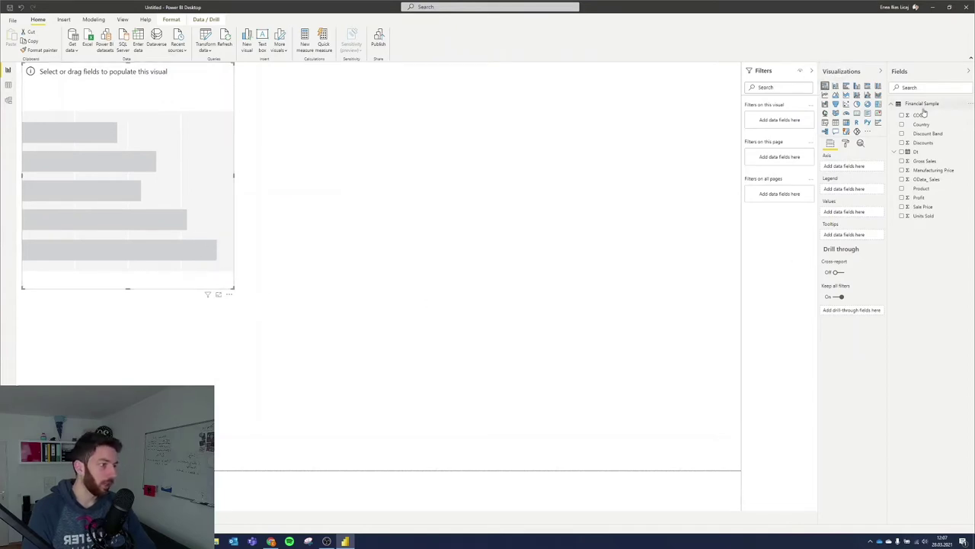
Fill the stacked bar chart with Country as axis and Profit as values, and widen it to just under half the page.
{"action": "left_click", "coordinate": [902, 125]}
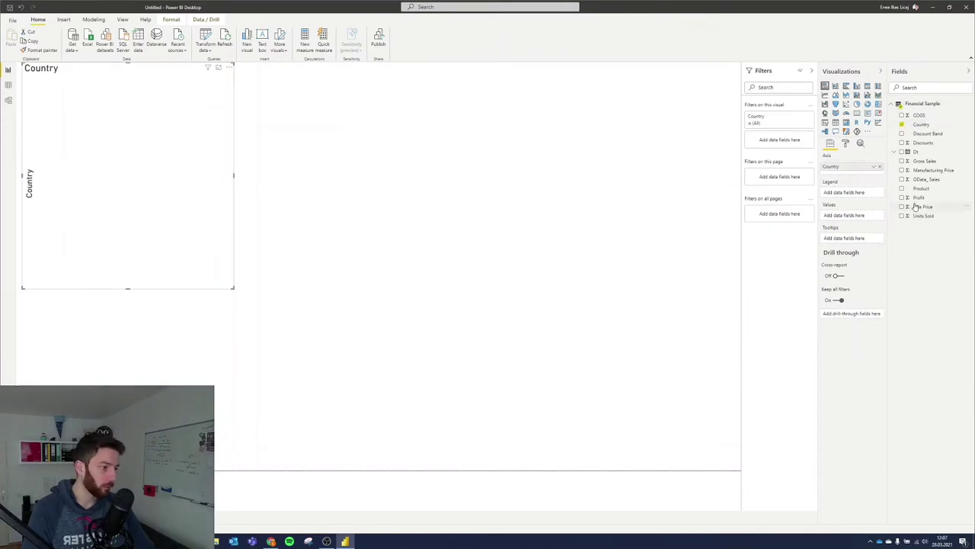
{"action": "left_click", "coordinate": [902, 197]}
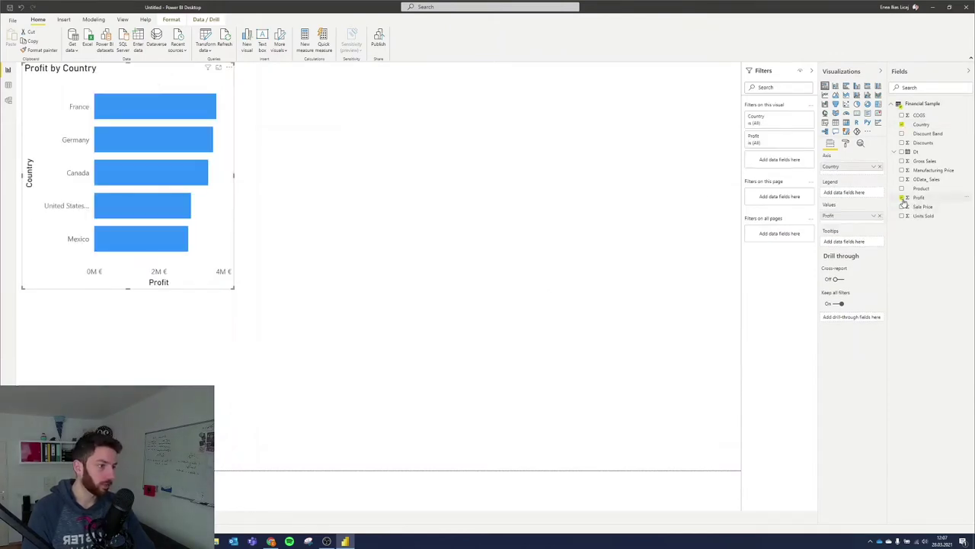
{"action": "left_click_drag", "start_coordinate": [232, 287], "coordinate": [379, 294]}
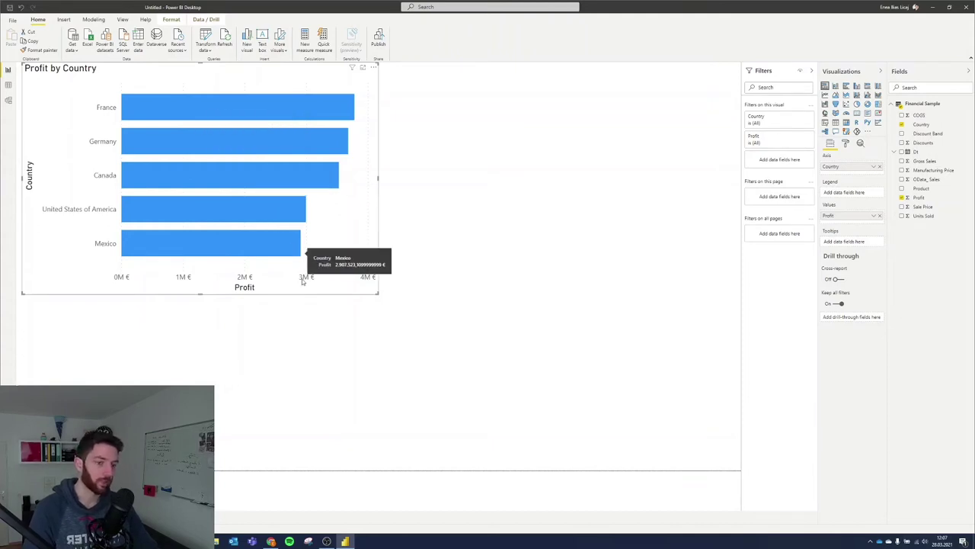
{"action": "left_click_drag", "start_coordinate": [377, 294], "coordinate": [348, 293]}
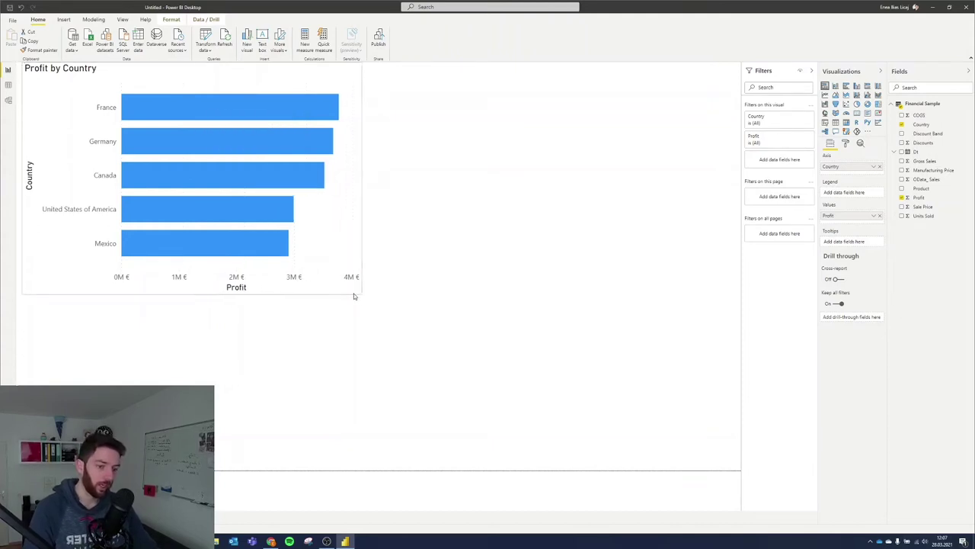
Add a stacked column chart of Sale Price by Product and place it in the page's upper right corner.
{"action": "left_click", "coordinate": [691, 152]}
{"action": "left_click", "coordinate": [835, 87]}
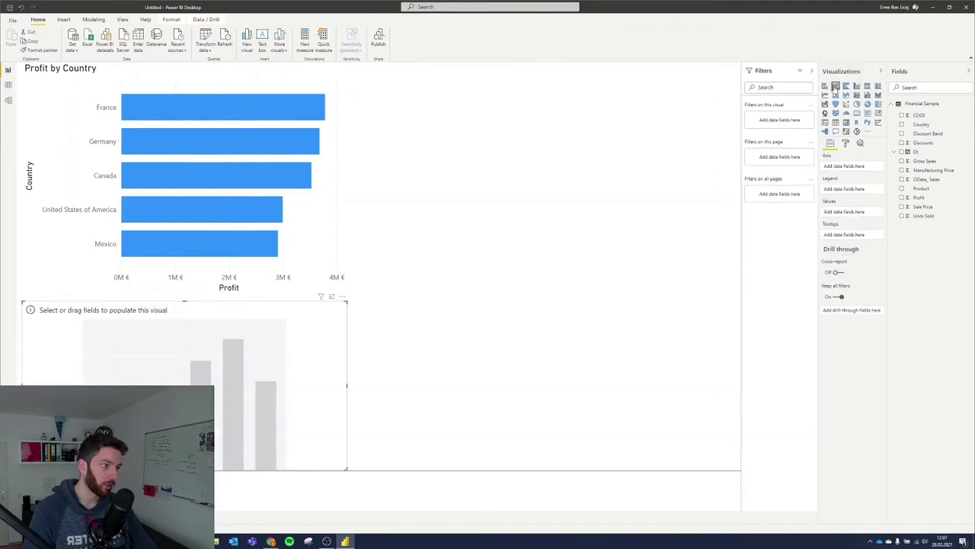
{"action": "left_click_drag", "start_coordinate": [320, 301], "coordinate": [716, 71]}
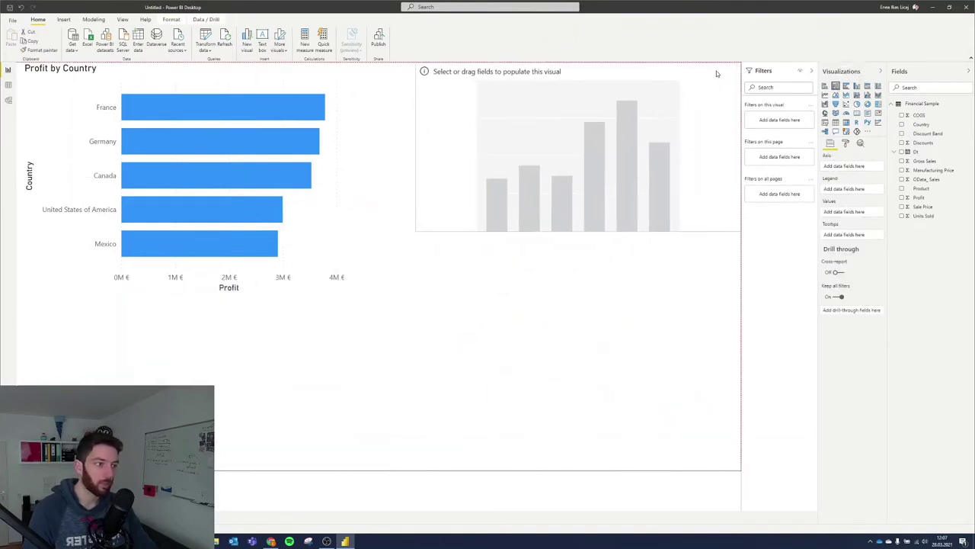
{"action": "left_click", "coordinate": [902, 188]}
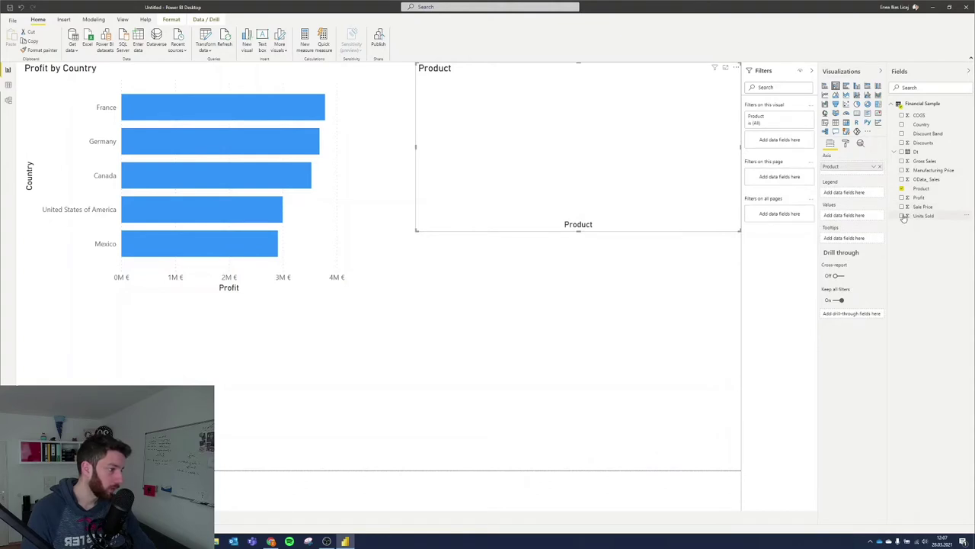
{"action": "left_click", "coordinate": [902, 206]}
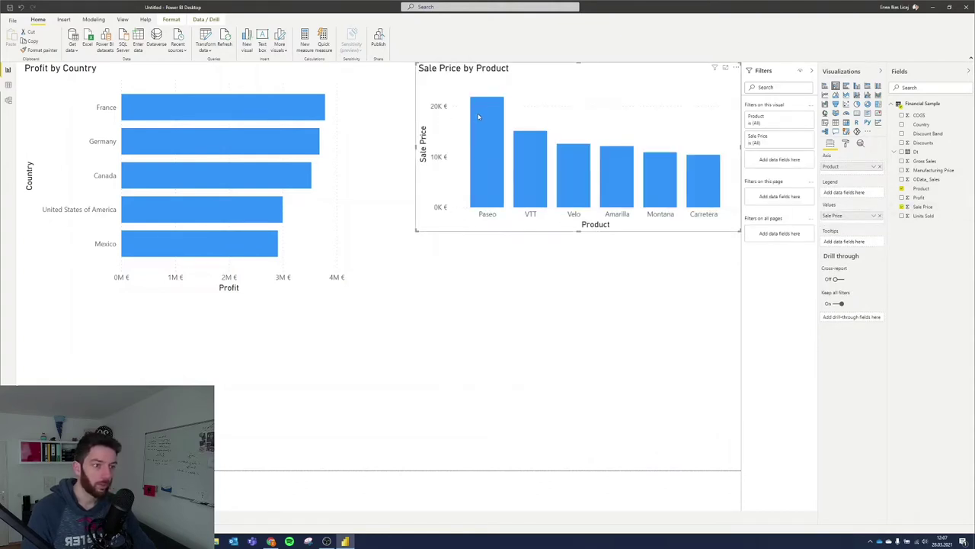
{"action": "mouse_move", "coordinate": [479, 117]}
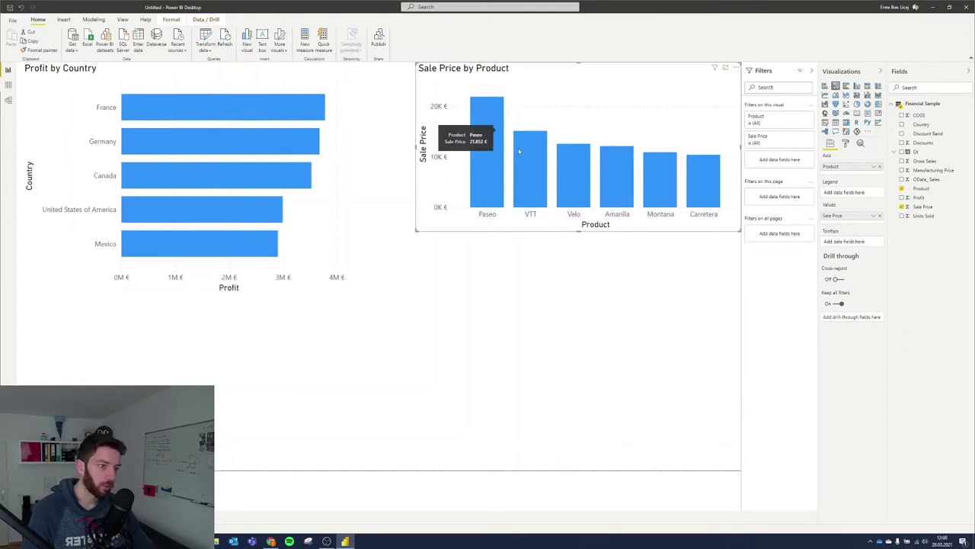
{"action": "mouse_move", "coordinate": [531, 163]}
{"action": "mouse_move", "coordinate": [584, 160]}
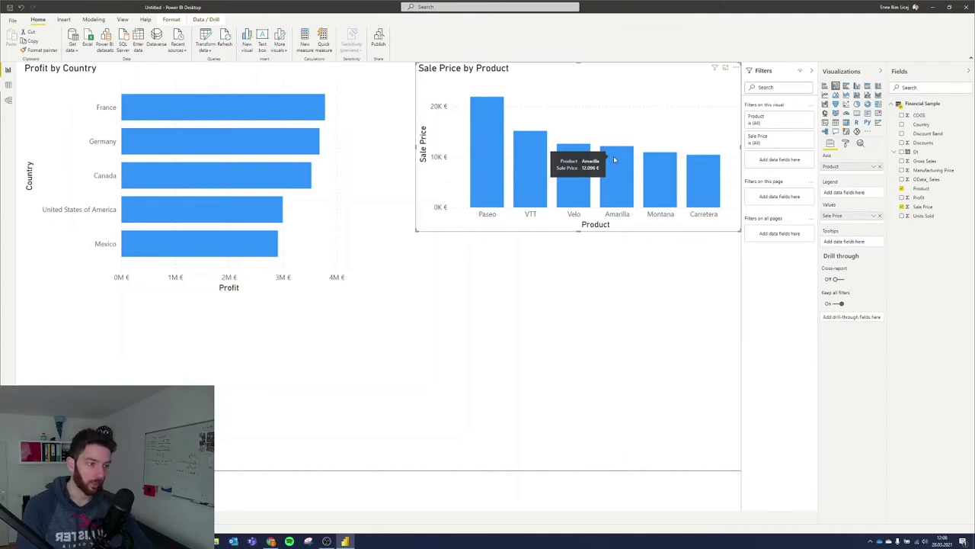
Add a clustered bar chart below the Profit by Country chart with Country as its axis.
{"action": "left_click", "coordinate": [669, 237]}
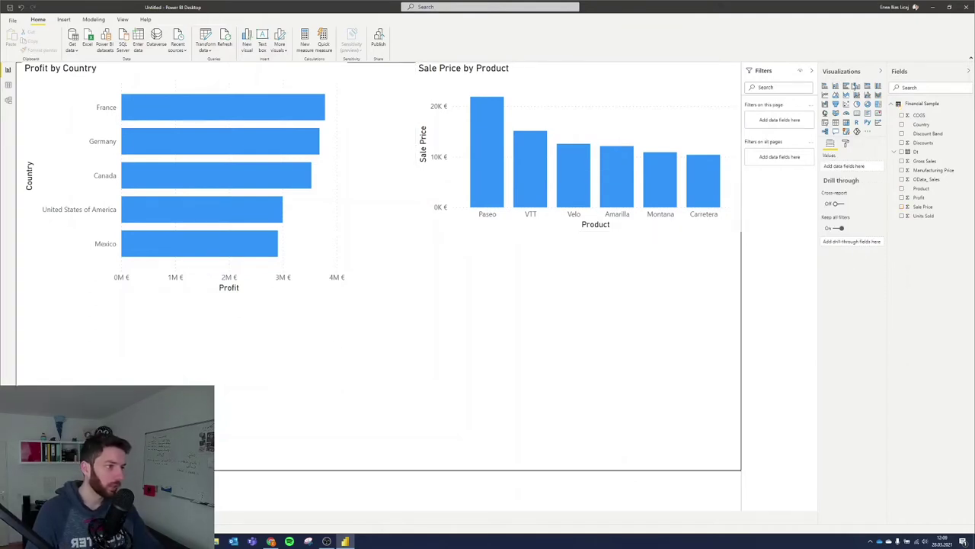
{"action": "left_click", "coordinate": [846, 86]}
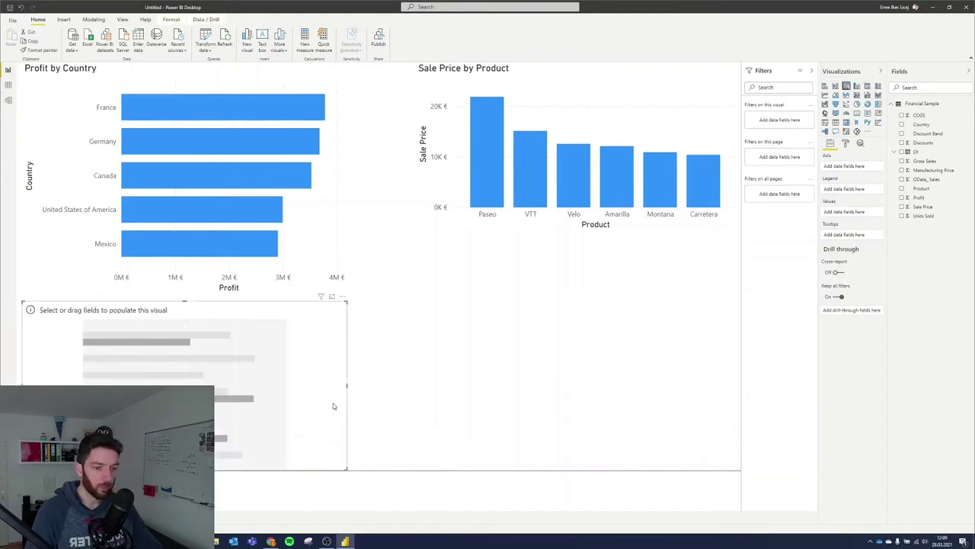
{"action": "left_click", "coordinate": [902, 125]}
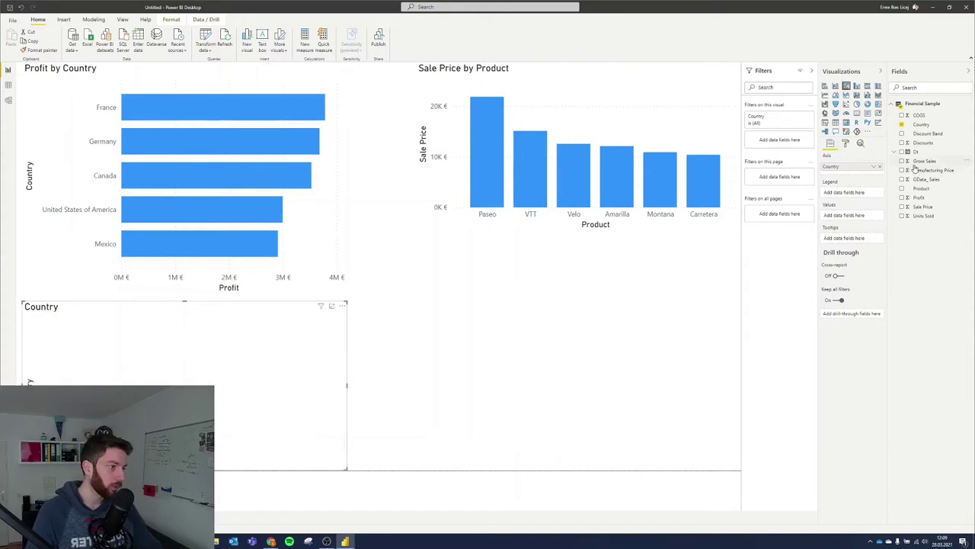
Try Sale Price as a second value in the Profit by Country chart, and remove it again.
{"action": "left_click", "coordinate": [181, 78]}
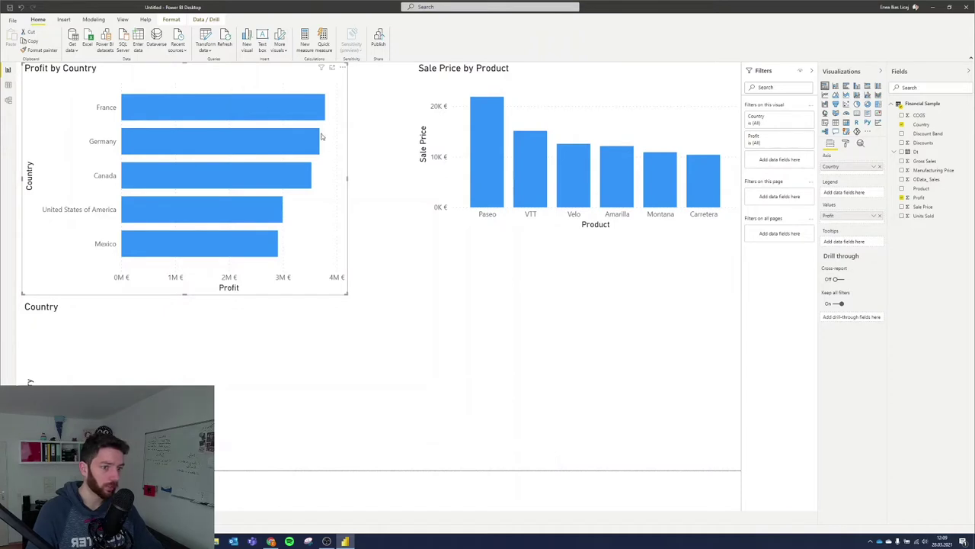
{"action": "left_click", "coordinate": [903, 207]}
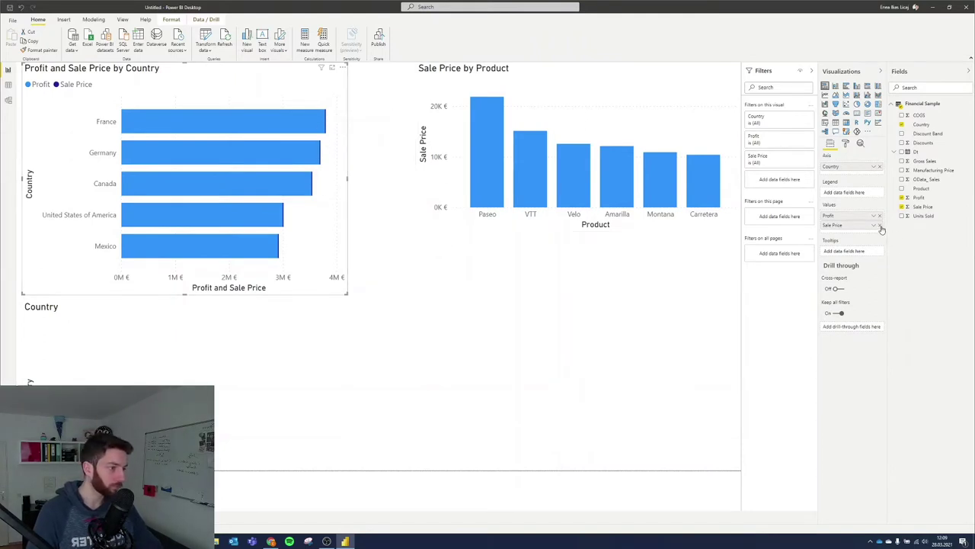
{"action": "left_click", "coordinate": [880, 225]}
Add Sale Price and Manufacturing Price as values to the clustered bar chart by Country.
{"action": "left_click", "coordinate": [199, 348]}
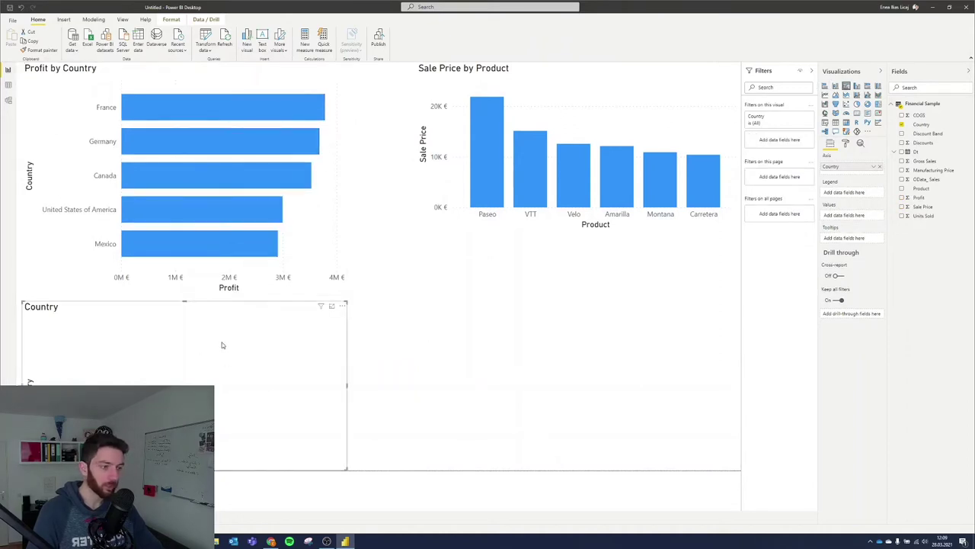
{"action": "left_click", "coordinate": [902, 207]}
{"action": "left_click", "coordinate": [902, 170]}
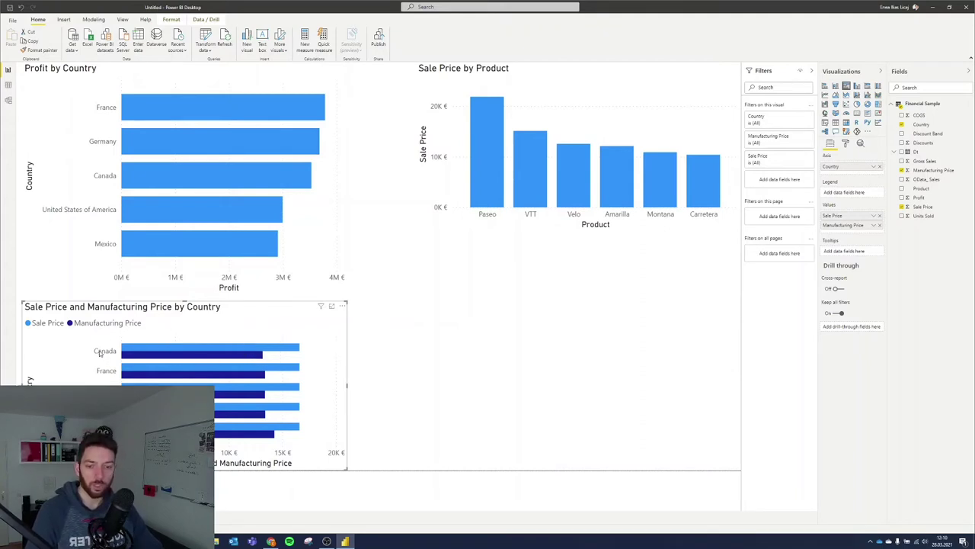
Add an empty clustered column chart in the page's lower right area and enlarge the Sale Price by Product chart above it.
{"action": "left_click", "coordinate": [660, 237]}
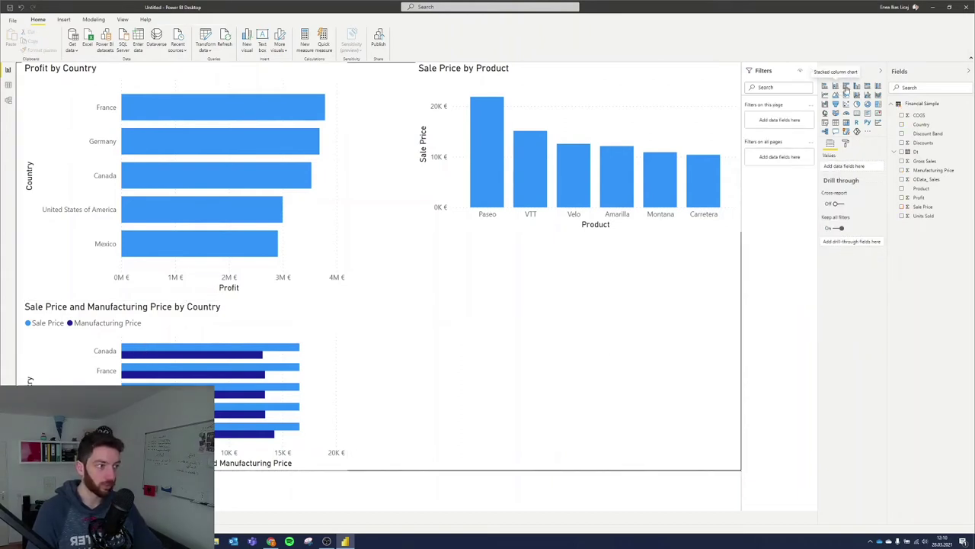
{"action": "left_click", "coordinate": [857, 87]}
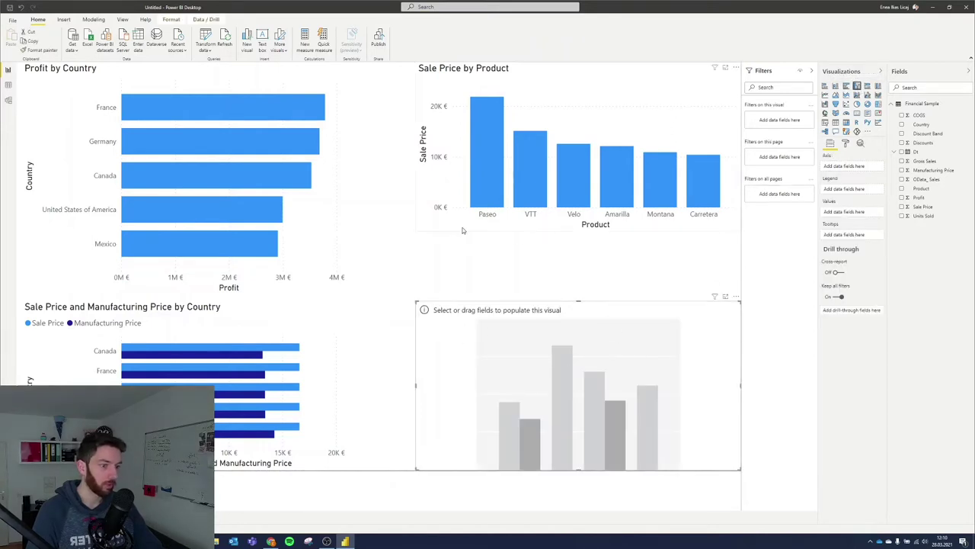
{"action": "left_click", "coordinate": [418, 229]}
{"action": "left_click_drag", "start_coordinate": [418, 228], "coordinate": [407, 262]}
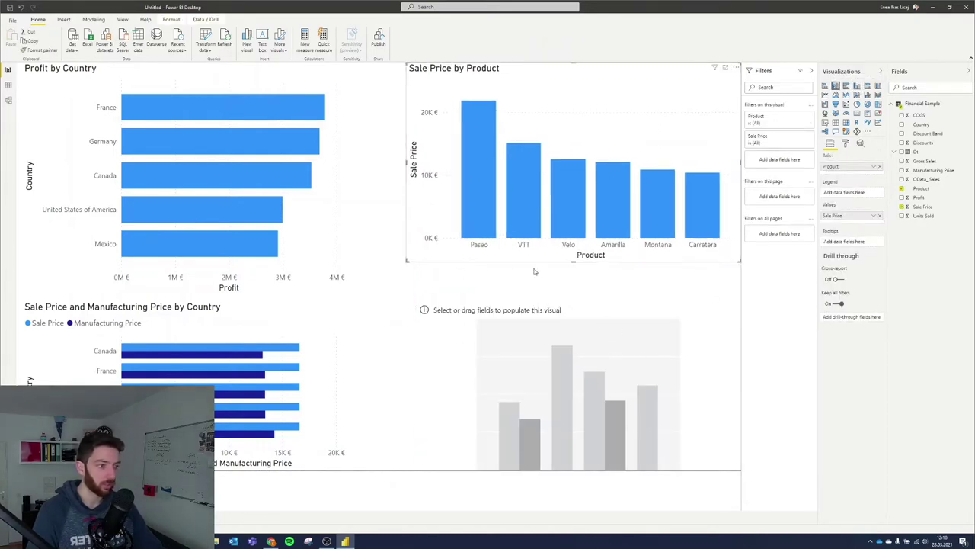
Fill the empty clustered column chart with Country as its axis and Manufacturing Price and Sale Price as its values.
{"action": "left_click", "coordinate": [568, 329]}
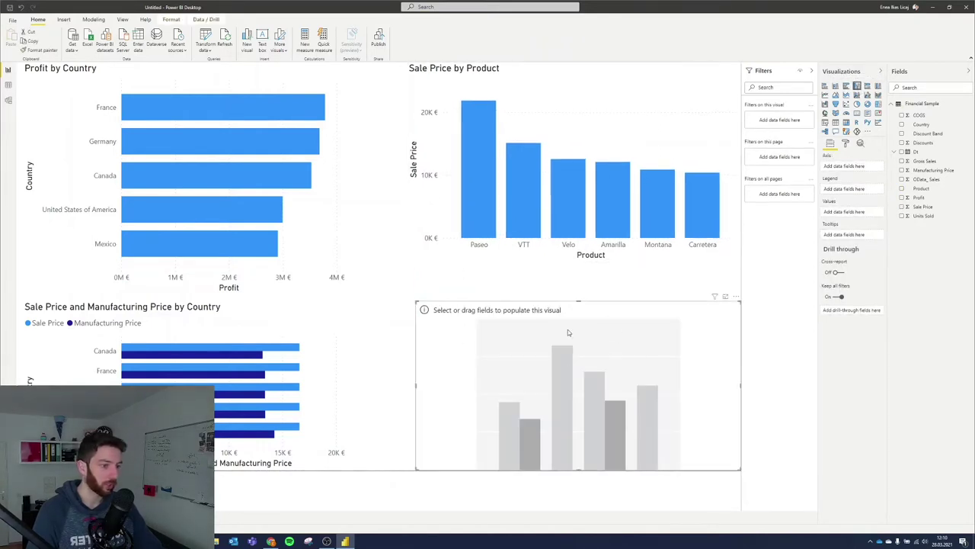
{"action": "left_click", "coordinate": [902, 124]}
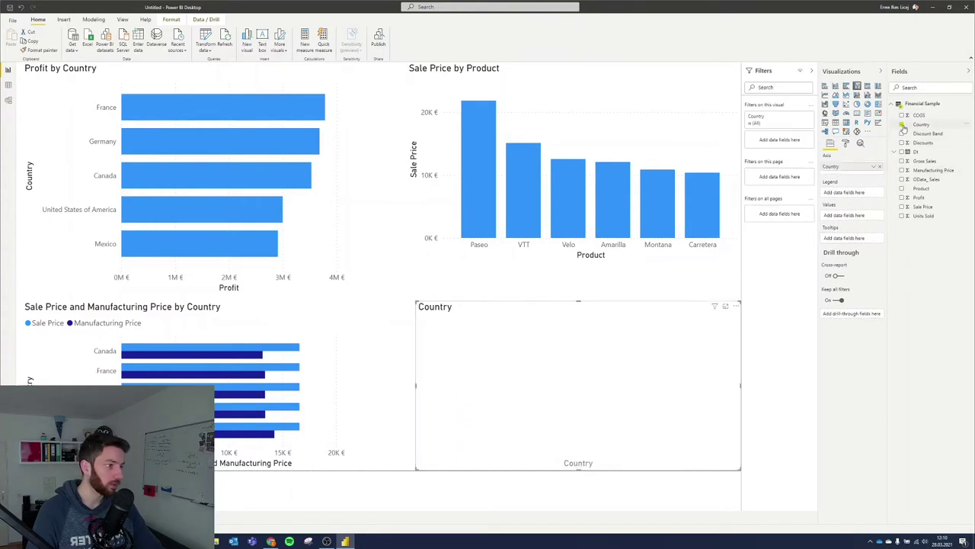
{"action": "left_click", "coordinate": [902, 170]}
{"action": "left_click", "coordinate": [902, 206]}
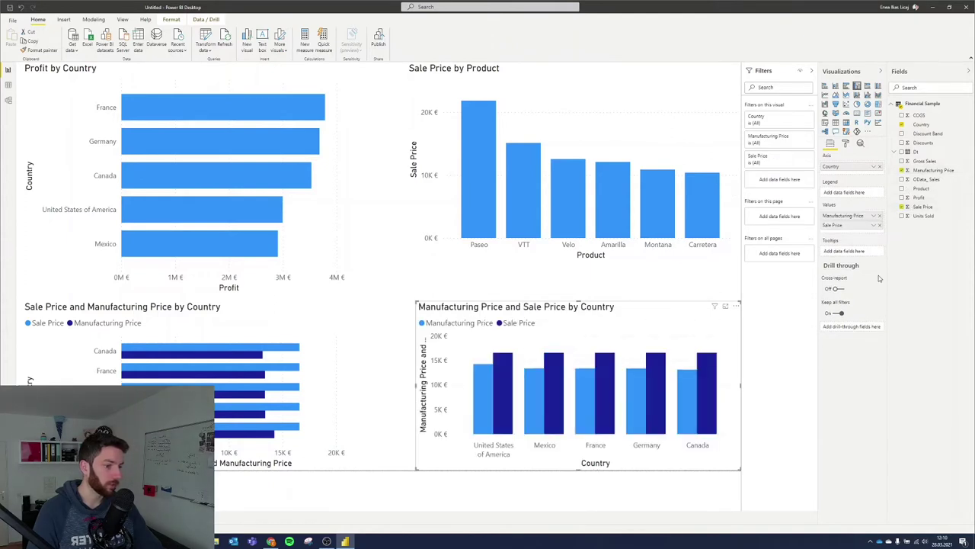
Add Units Sold as a second value to the Sale Price by Product column chart.
{"action": "left_click", "coordinate": [541, 260]}
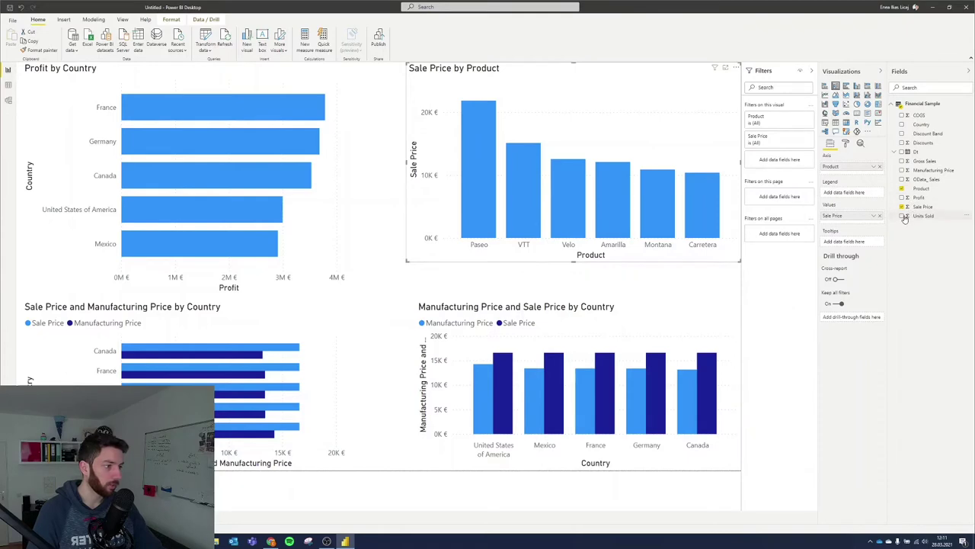
{"action": "left_click", "coordinate": [902, 216]}
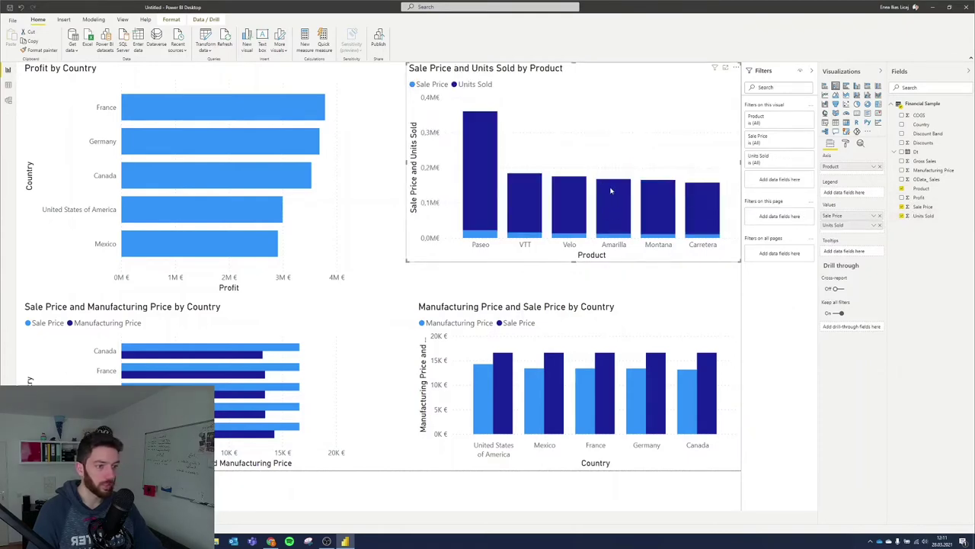
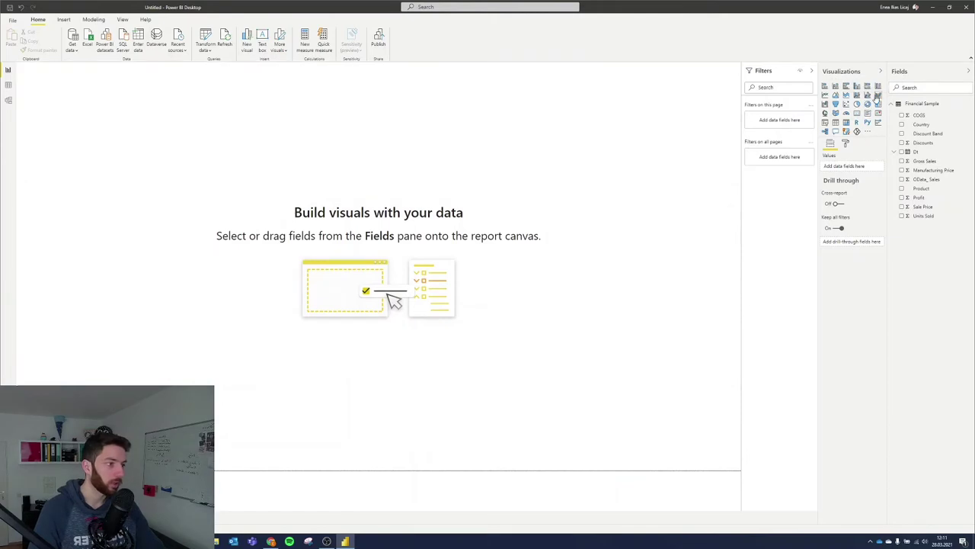
Add a ribbon chart of COGS with Country as axis and Product as legend, enlarge it, and inspect its ribbon details.
{"action": "left_click", "coordinate": [877, 94]}
{"action": "left_click_drag", "start_coordinate": [176, 218], "coordinate": [211, 221]}
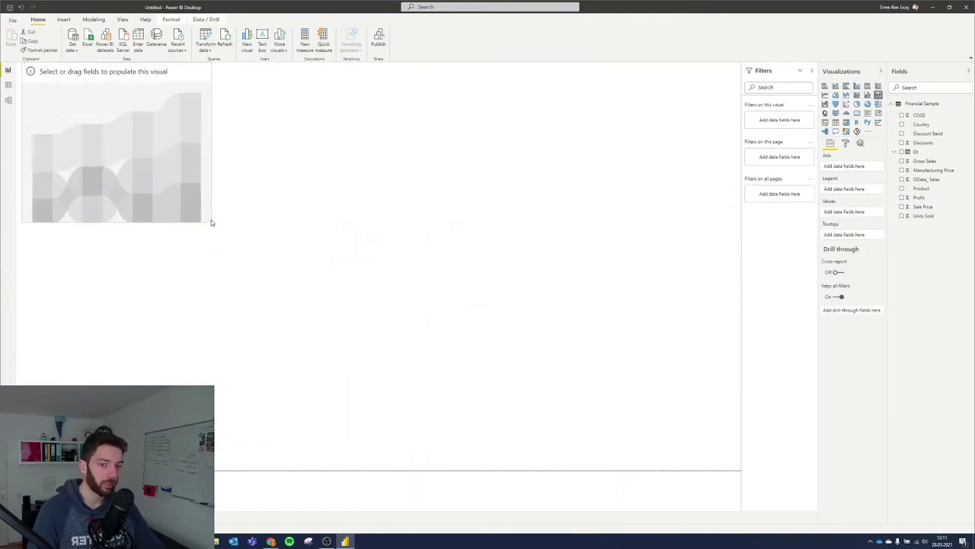
{"action": "left_click", "coordinate": [902, 125]}
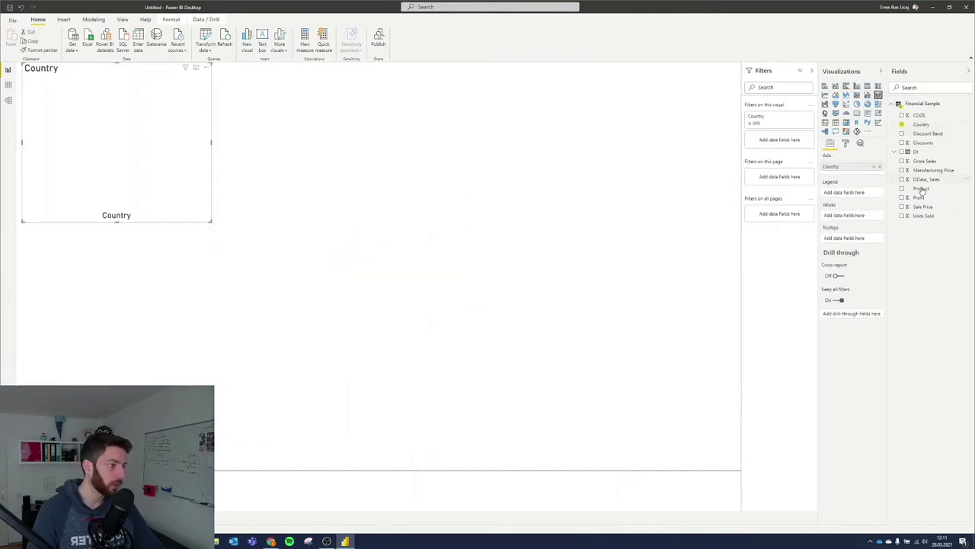
{"action": "left_click", "coordinate": [902, 189]}
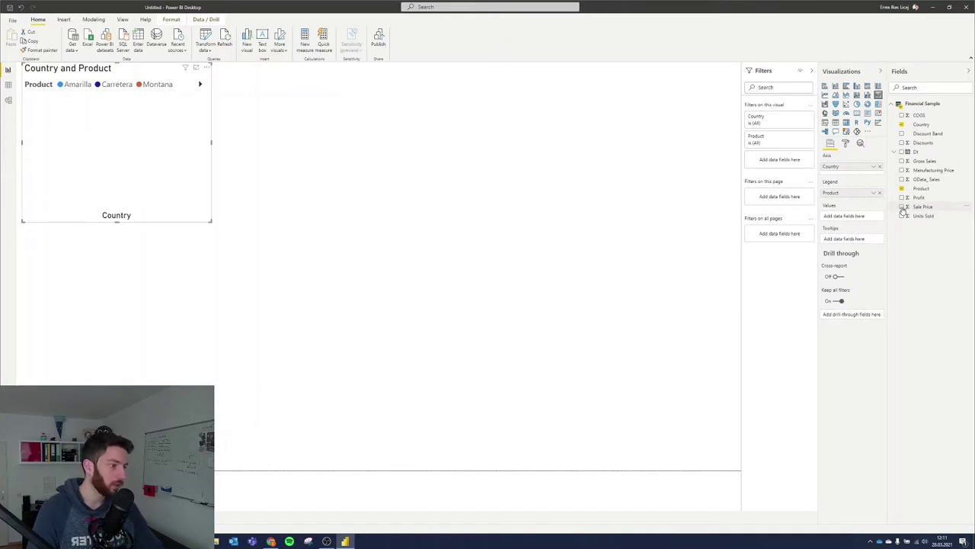
{"action": "left_click", "coordinate": [902, 115]}
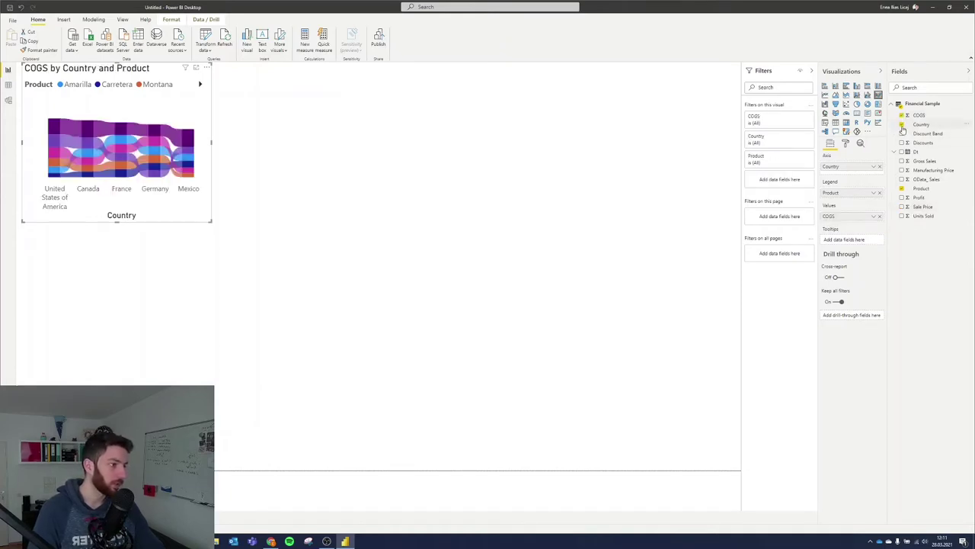
{"action": "left_click_drag", "start_coordinate": [209, 219], "coordinate": [388, 288]}
{"action": "mouse_move", "coordinate": [99, 137]}
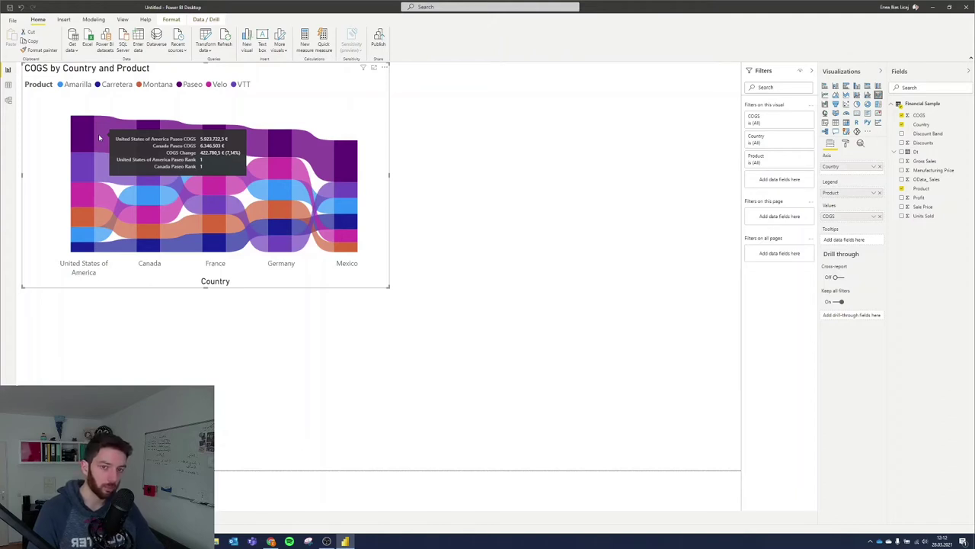
{"action": "mouse_move", "coordinate": [89, 178]}
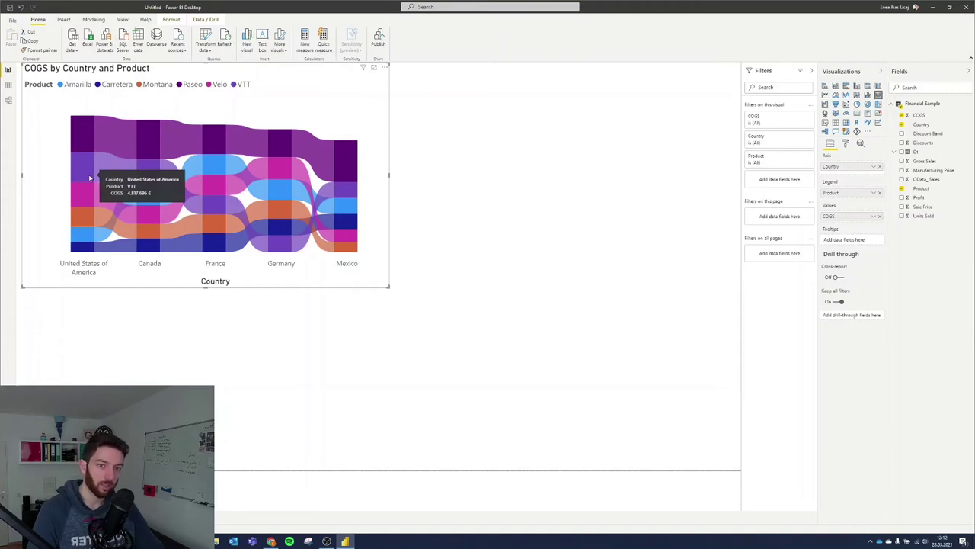
Add a waterfall chart below the ribbon chart showing Discounts by Country, and inspect its bar values.
{"action": "left_click", "coordinate": [721, 146]}
{"action": "left_click", "coordinate": [825, 103]}
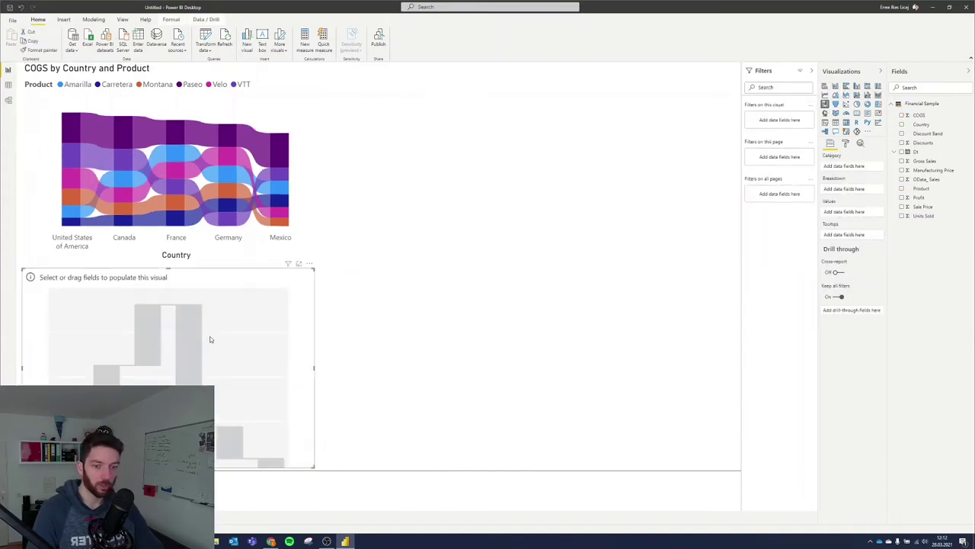
{"action": "left_click", "coordinate": [902, 124]}
{"action": "left_click", "coordinate": [902, 142]}
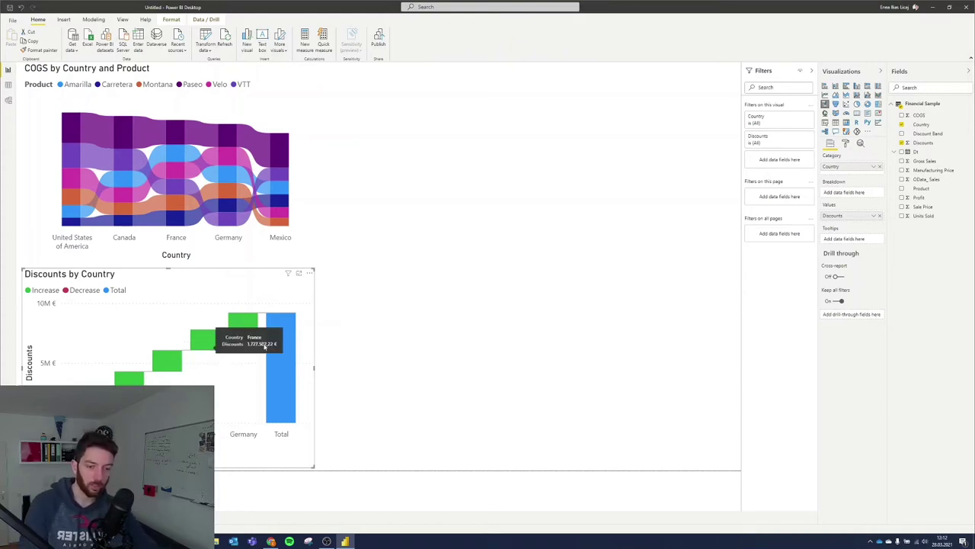
{"action": "mouse_move", "coordinate": [292, 339]}
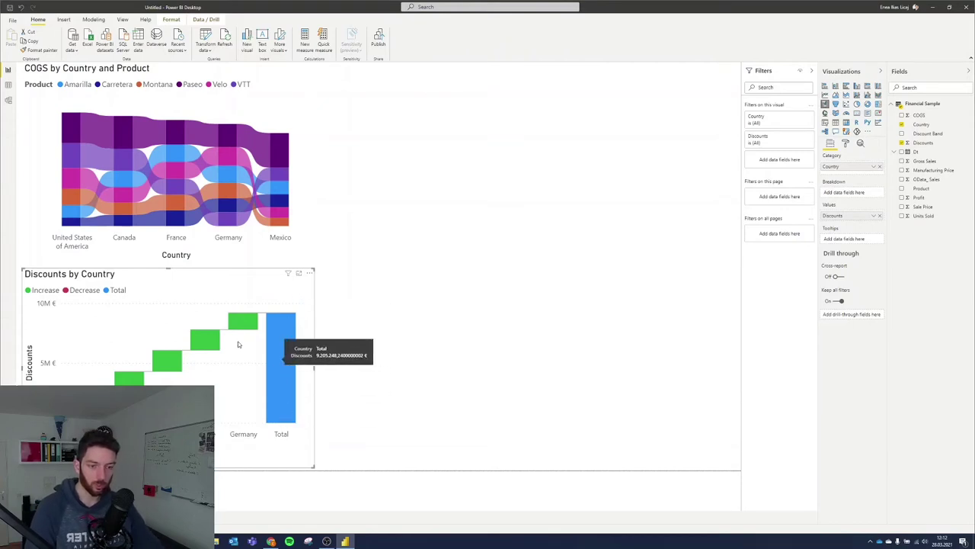
Add a funnel chart of Profit grouped by Country beside the ribbon chart, and inspect the countries' percentage details.
{"action": "left_click", "coordinate": [488, 305]}
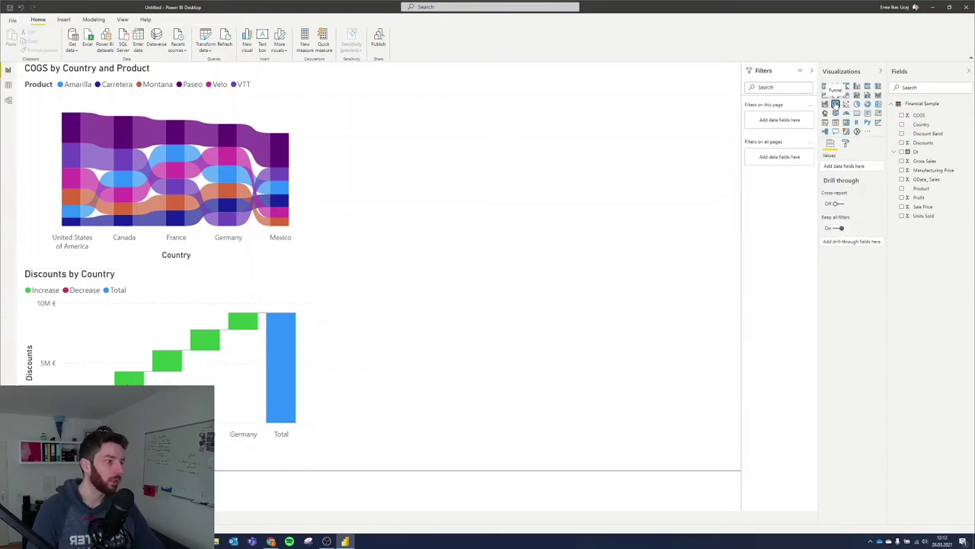
{"action": "left_click", "coordinate": [835, 104]}
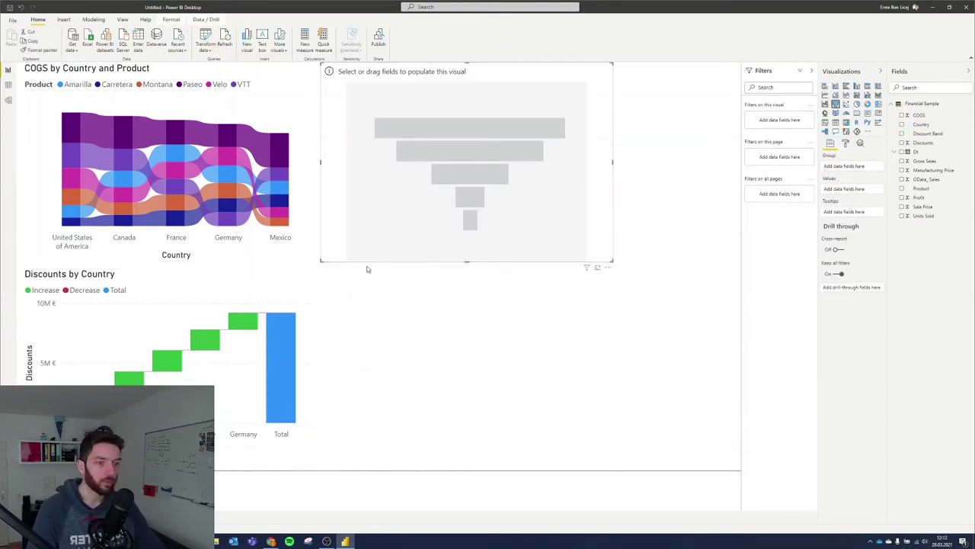
{"action": "left_click", "coordinate": [902, 124]}
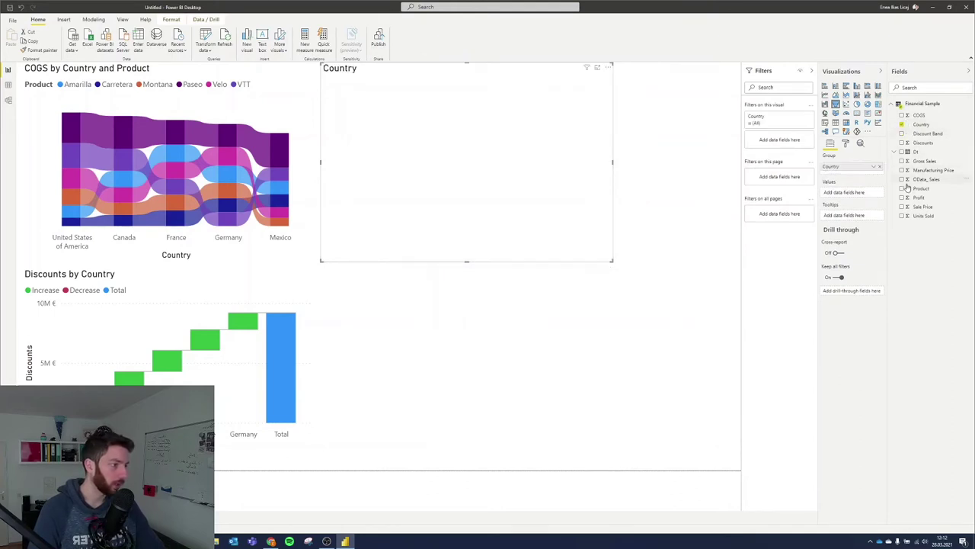
{"action": "left_click", "coordinate": [902, 198]}
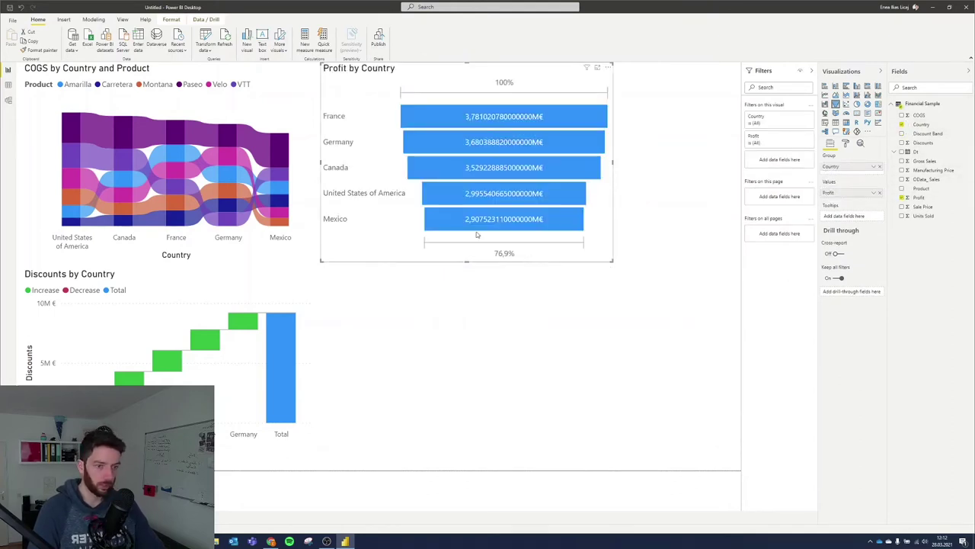
{"action": "mouse_move", "coordinate": [518, 125]}
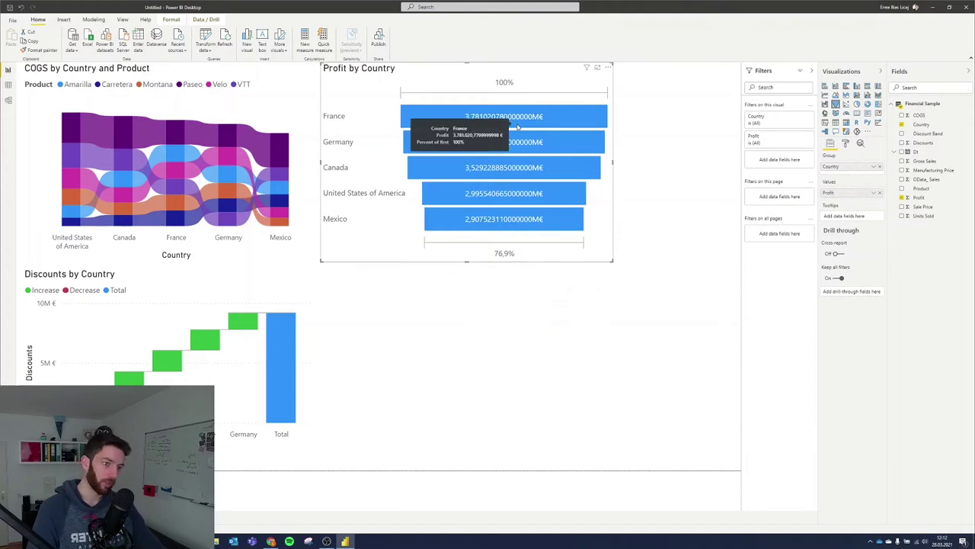
{"action": "mouse_move", "coordinate": [531, 186]}
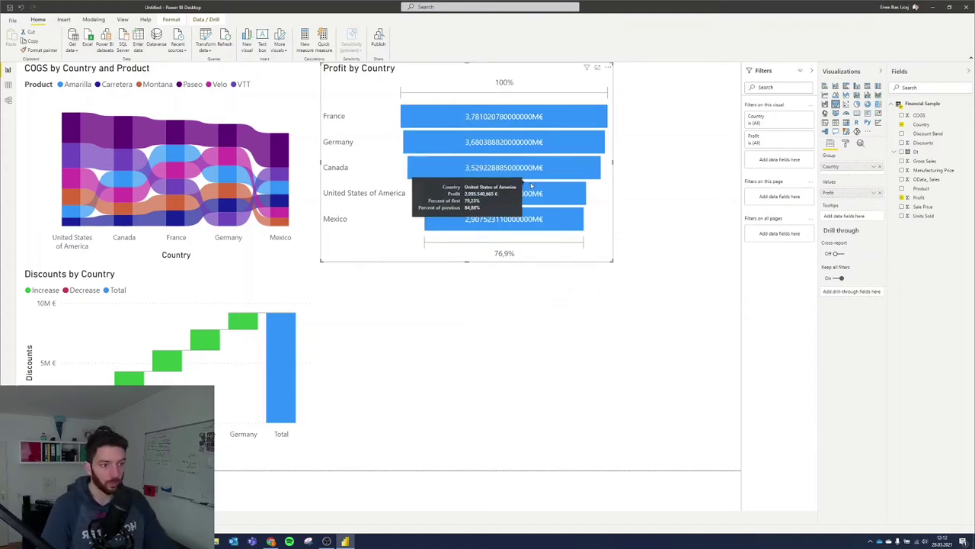
{"action": "mouse_move", "coordinate": [522, 220]}
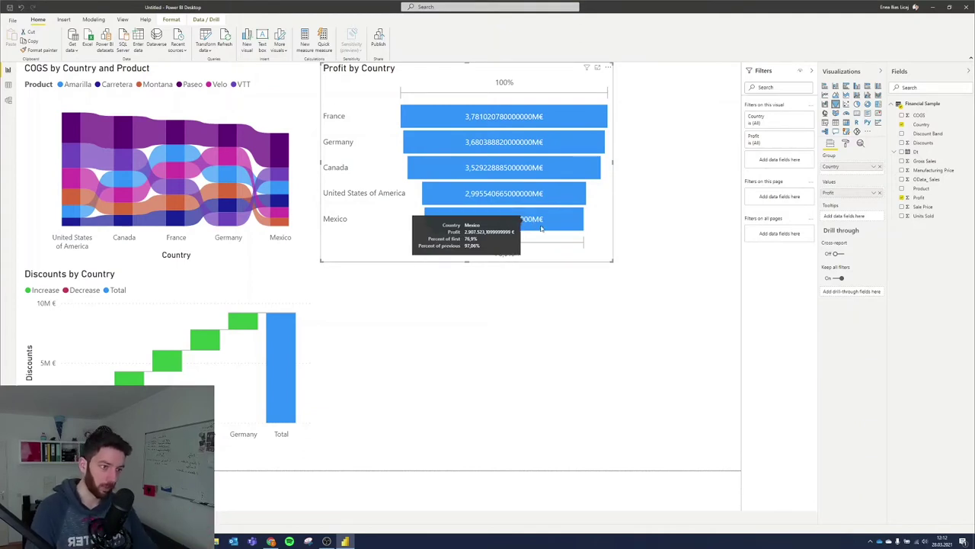
Delete all visuals from the report page.
{"action": "key", "text": "Escape"}
{"action": "key", "text": "ctrl+a"}
{"action": "key", "text": "Delete"}
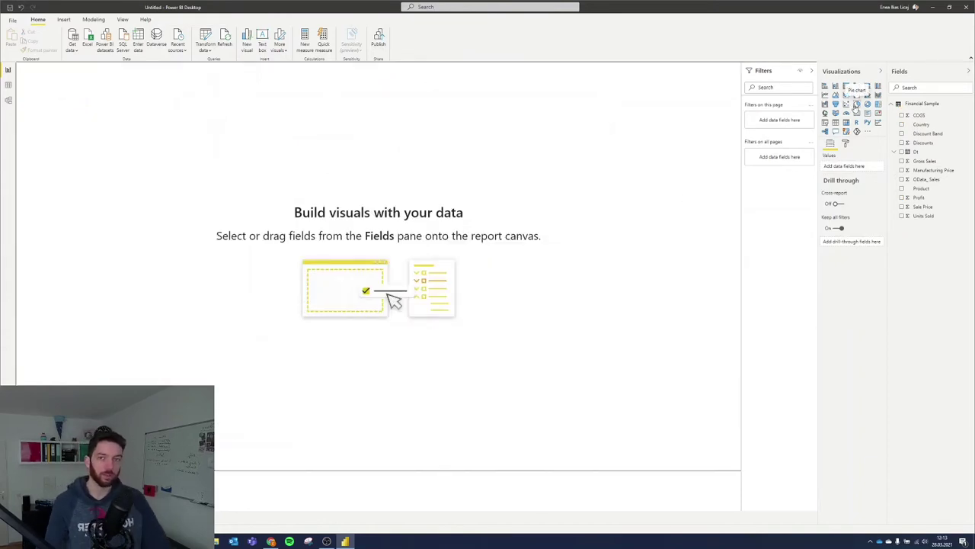
Add a pie chart with Country as legend and Manufacturing Price as values, and enlarge it.
{"action": "left_click", "coordinate": [856, 104]}
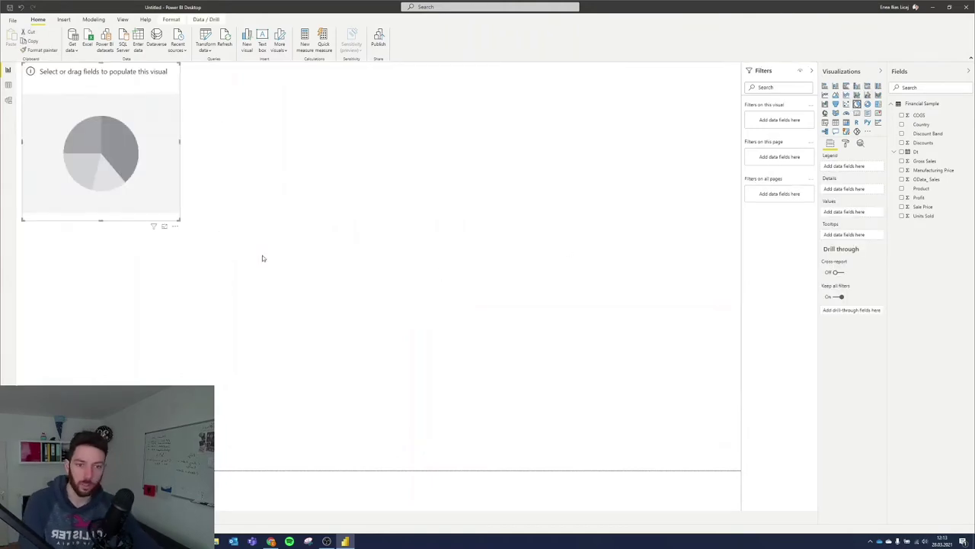
{"action": "left_click_drag", "start_coordinate": [179, 220], "coordinate": [199, 239]}
{"action": "left_click", "coordinate": [902, 124]}
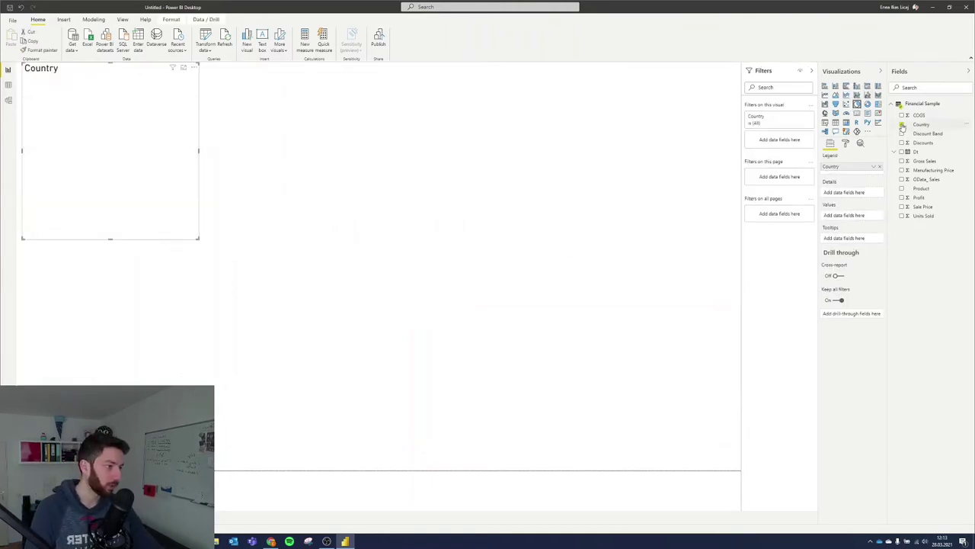
{"action": "left_click", "coordinate": [903, 171]}
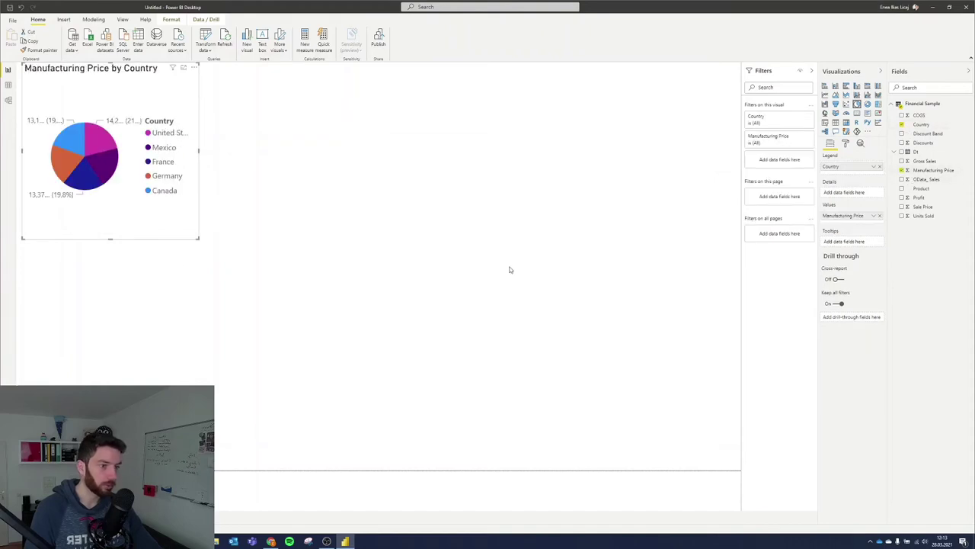
{"action": "left_click_drag", "start_coordinate": [199, 239], "coordinate": [341, 356]}
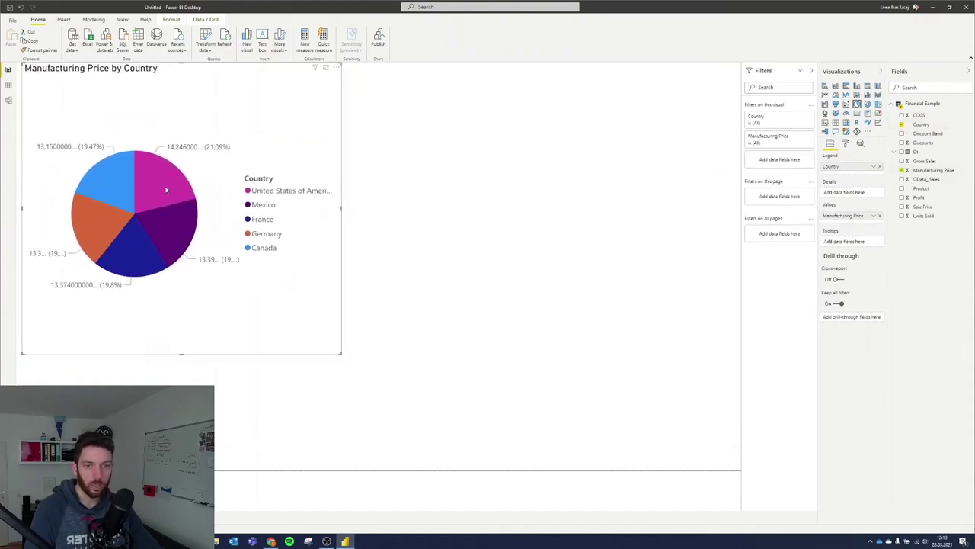
{"action": "mouse_move", "coordinate": [154, 177]}
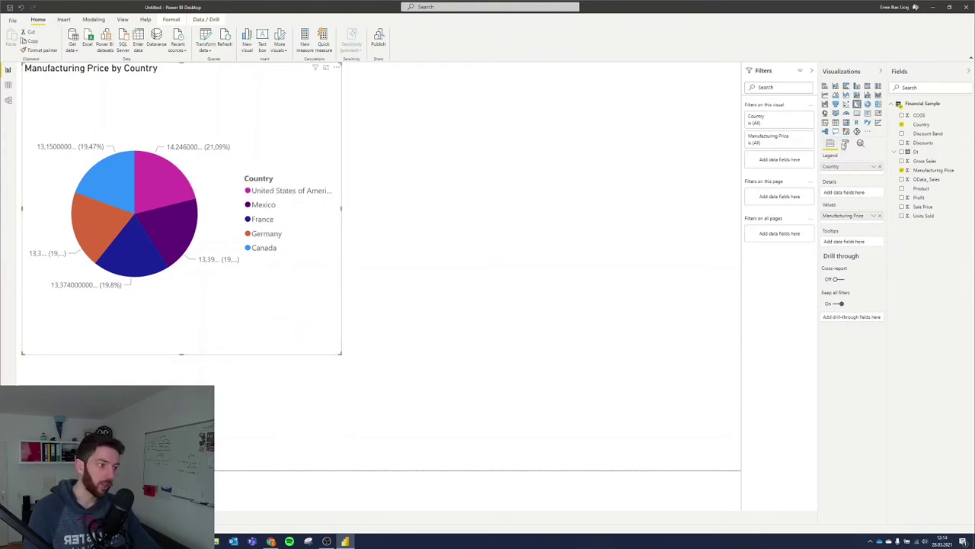
Look at the pie chart's data color settings and the color choices for United States of America.
{"action": "left_click", "coordinate": [845, 144]}
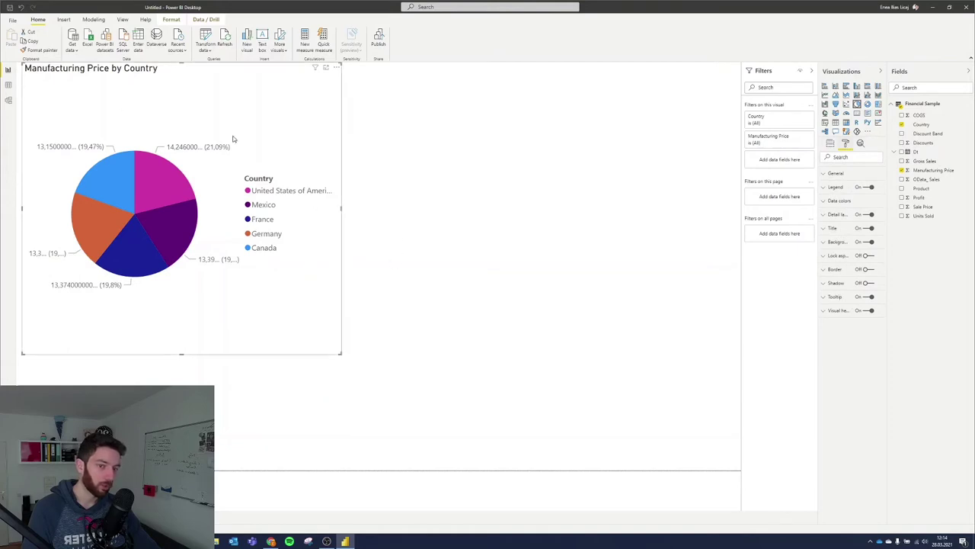
{"action": "left_click", "coordinate": [830, 202]}
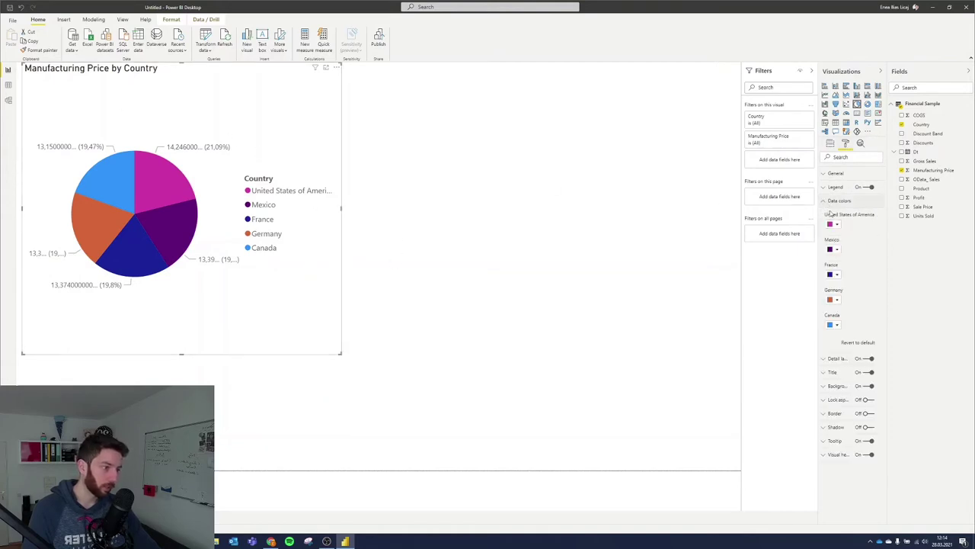
{"action": "left_click", "coordinate": [835, 225]}
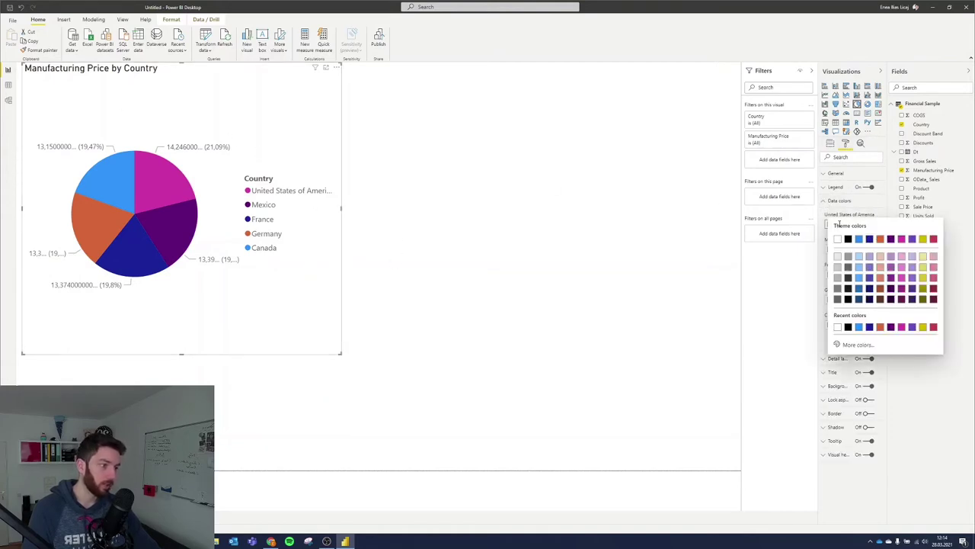
{"action": "left_click", "coordinate": [830, 201]}
Try the Category label style for the pie chart's detail labels, and switch the style to Data value.
{"action": "left_click", "coordinate": [829, 214]}
{"action": "left_click", "coordinate": [850, 237]}
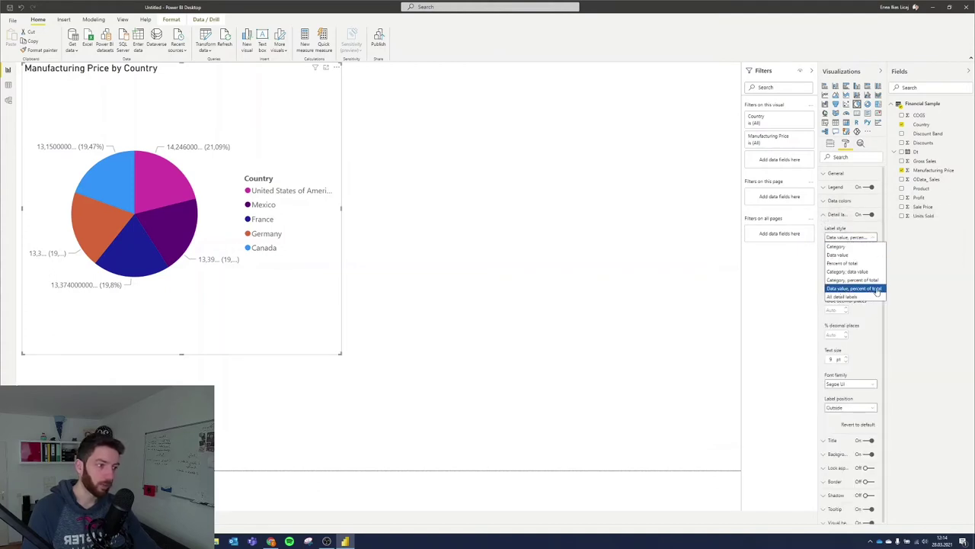
{"action": "left_click", "coordinate": [836, 246]}
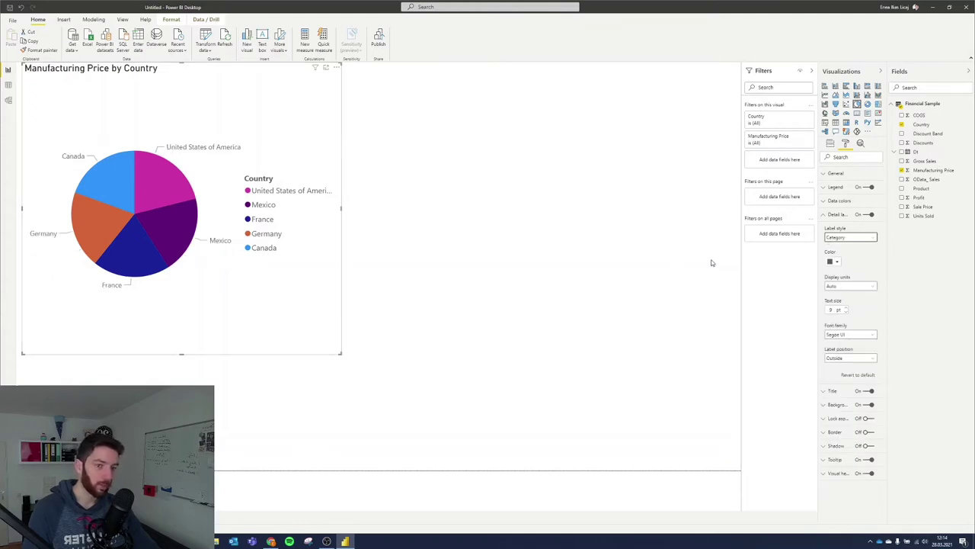
{"action": "left_click", "coordinate": [842, 240]}
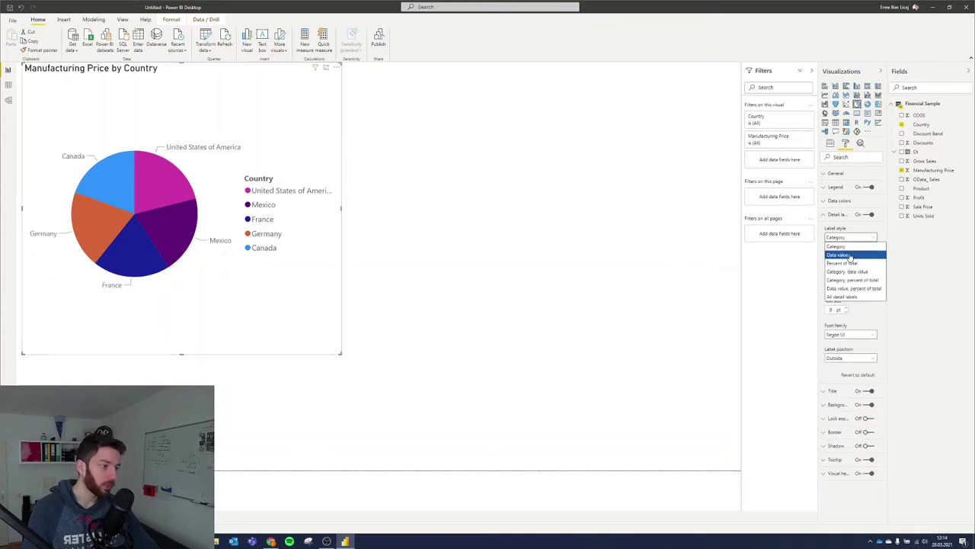
{"action": "left_click", "coordinate": [849, 256]}
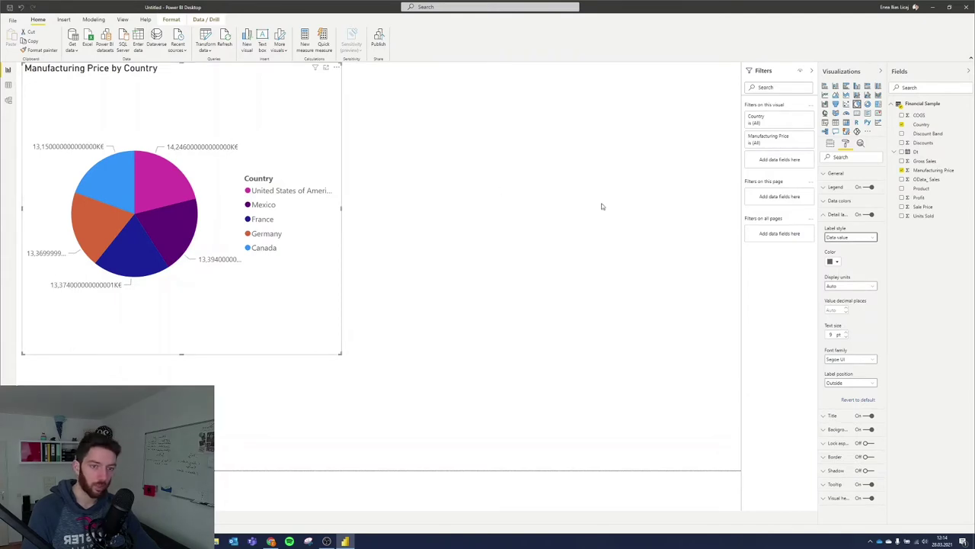
Set the pie chart's detail labels to 2 decimal places with display units None, and shift the chart to the page's left edge.
{"action": "left_click", "coordinate": [833, 309]}
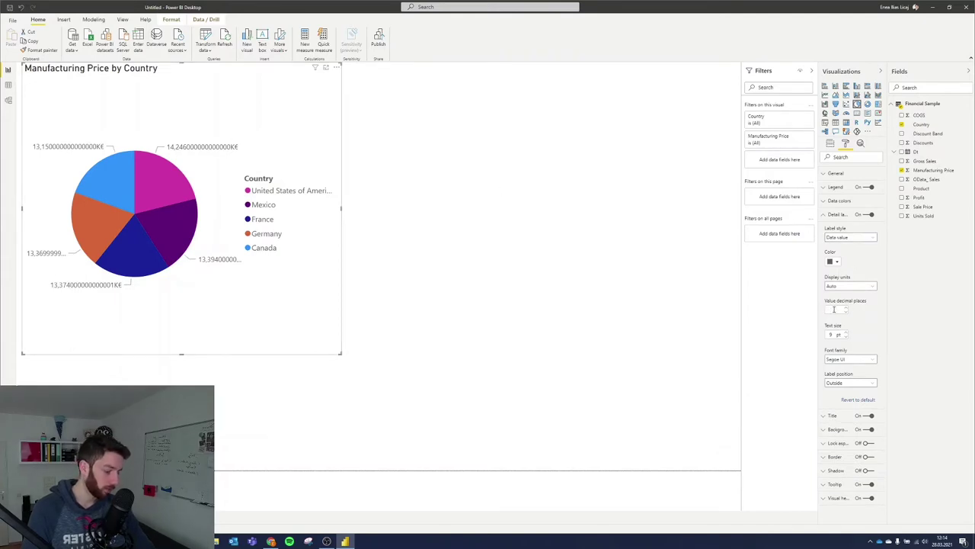
{"action": "type", "text": "2"}
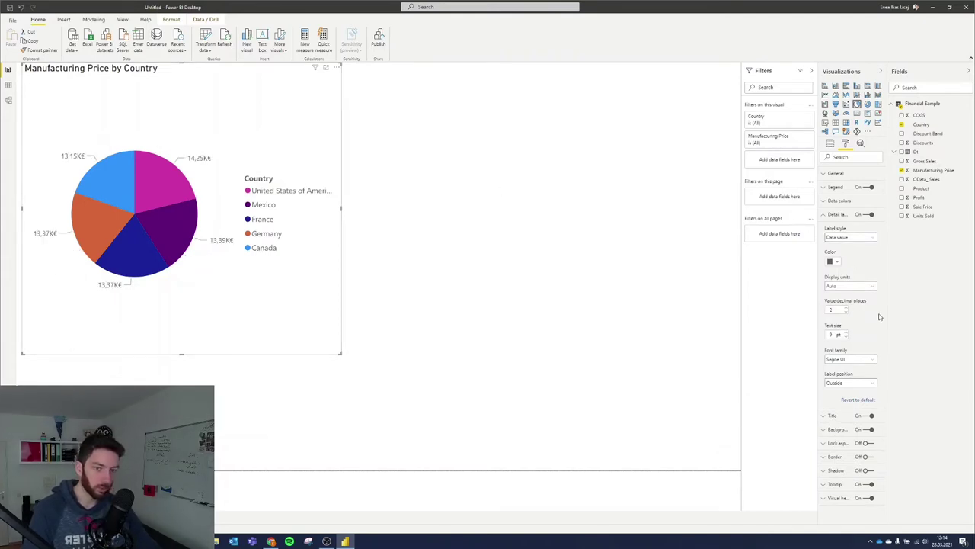
{"action": "left_click", "coordinate": [859, 288]}
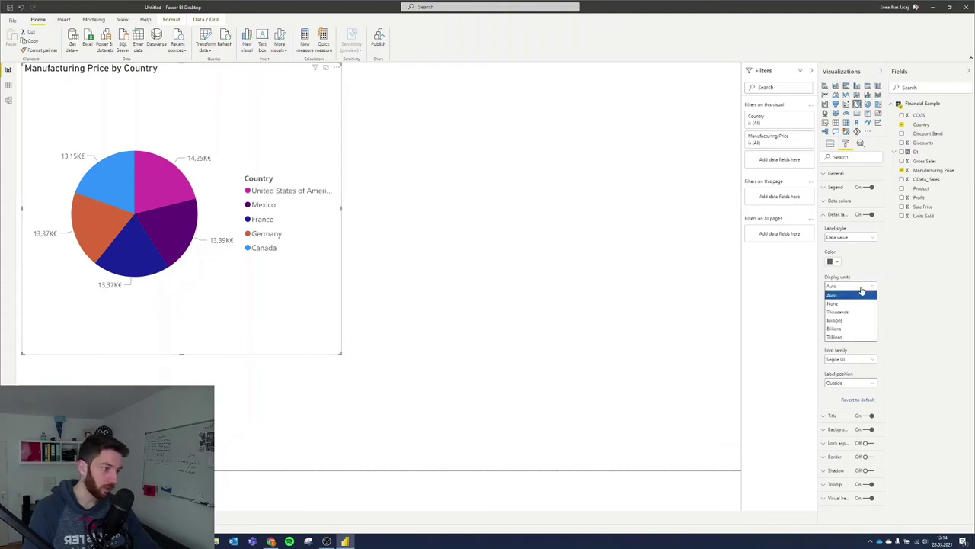
{"action": "left_click", "coordinate": [848, 303]}
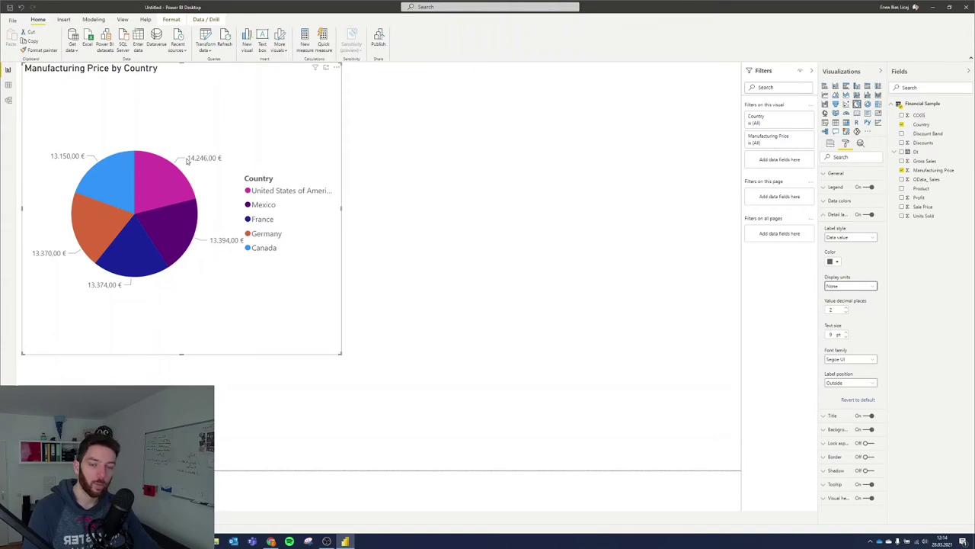
{"action": "left_click_drag", "start_coordinate": [187, 160], "coordinate": [183, 161]}
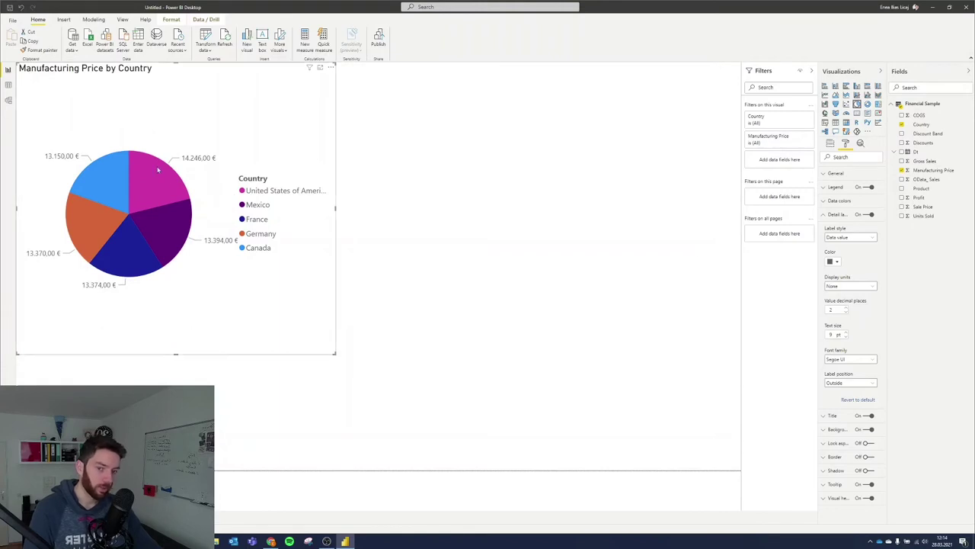
Set the pie chart's label style to Category, data value and turn off its legend.
{"action": "left_click", "coordinate": [861, 237]}
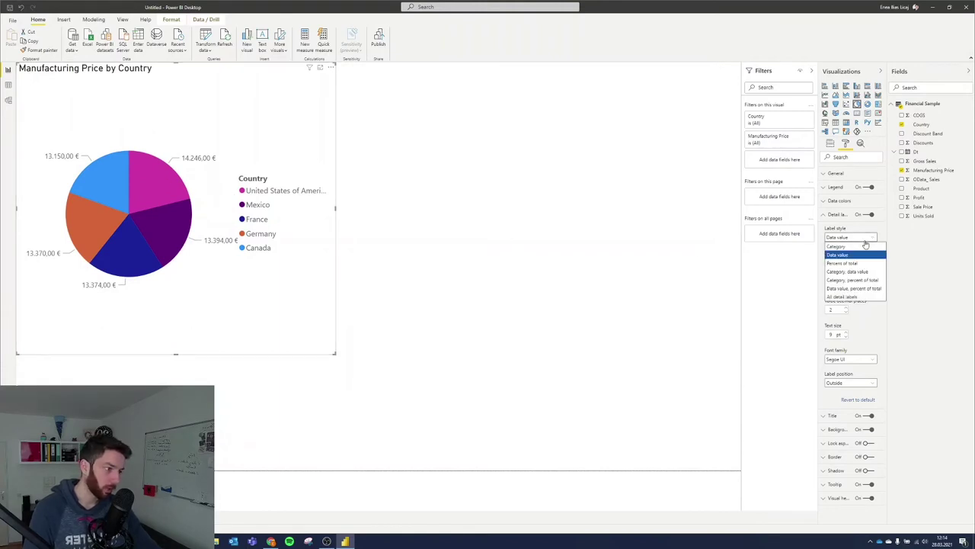
{"action": "left_click", "coordinate": [859, 272]}
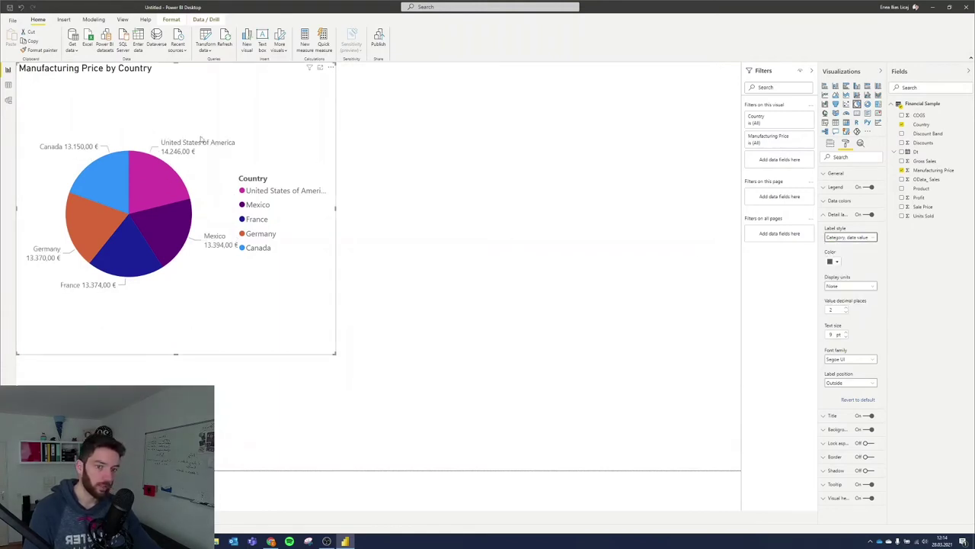
{"action": "left_click", "coordinate": [826, 215]}
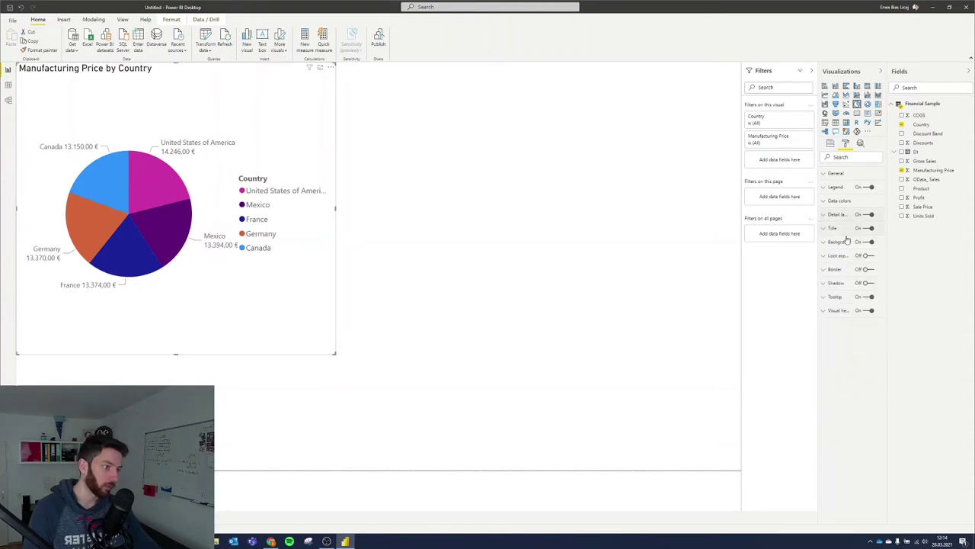
{"action": "left_click", "coordinate": [869, 187]}
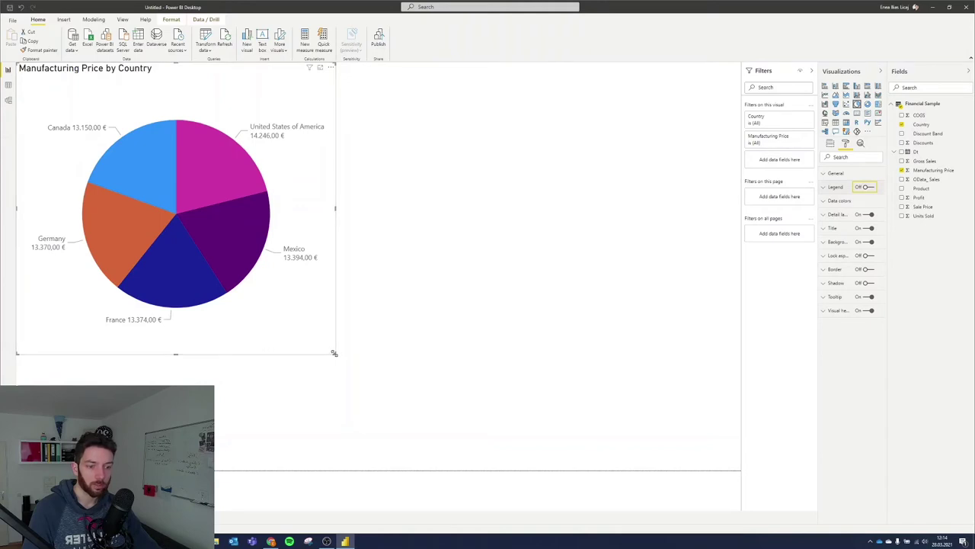
Resize the pie chart to be taller while leaving room beside it for a second visual.
{"action": "left_click_drag", "start_coordinate": [333, 353], "coordinate": [386, 363]}
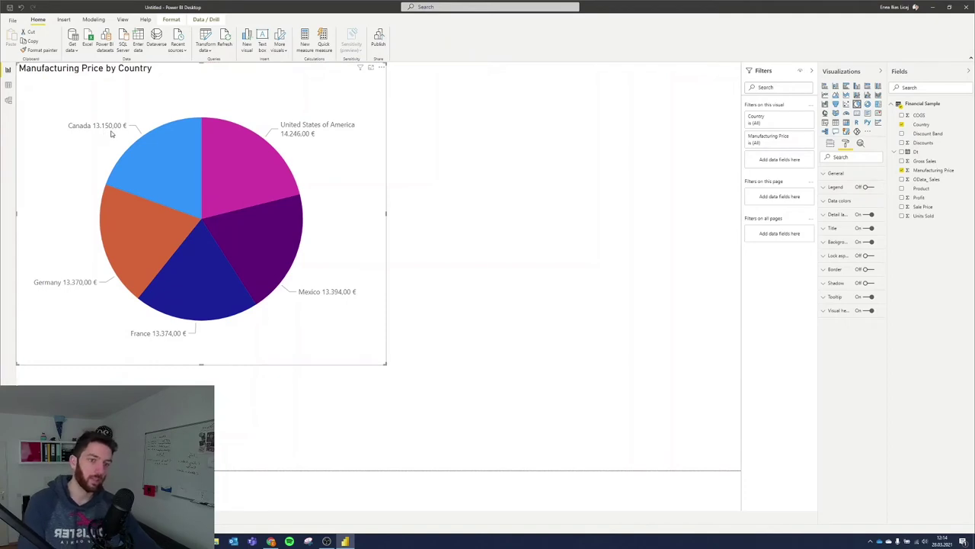
{"action": "left_click", "coordinate": [534, 206]}
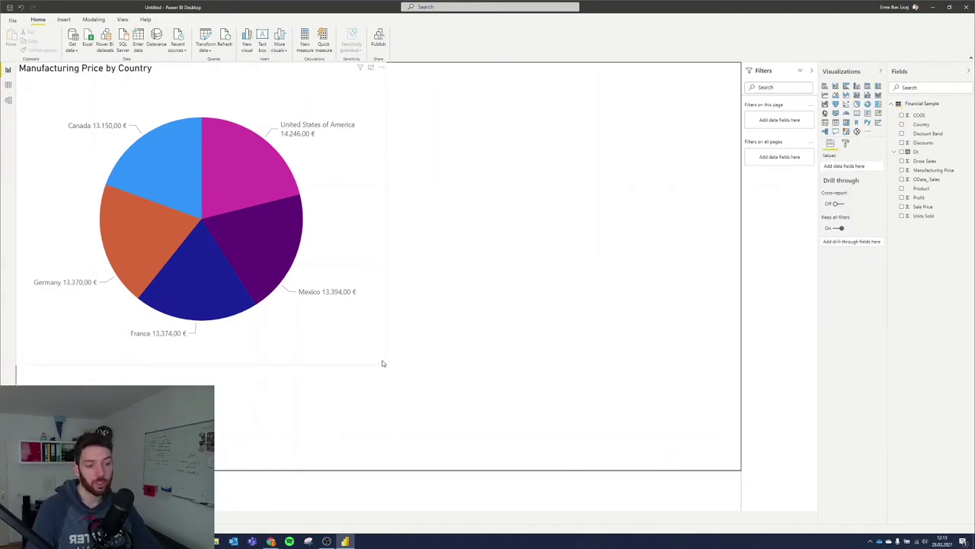
{"action": "left_click", "coordinate": [382, 363]}
{"action": "left_click_drag", "start_coordinate": [387, 364], "coordinate": [337, 403]}
Add a donut chart beside the pie chart with Country as legend and OData_ Sales as values, and enlarge it slightly.
{"action": "left_click", "coordinate": [867, 104]}
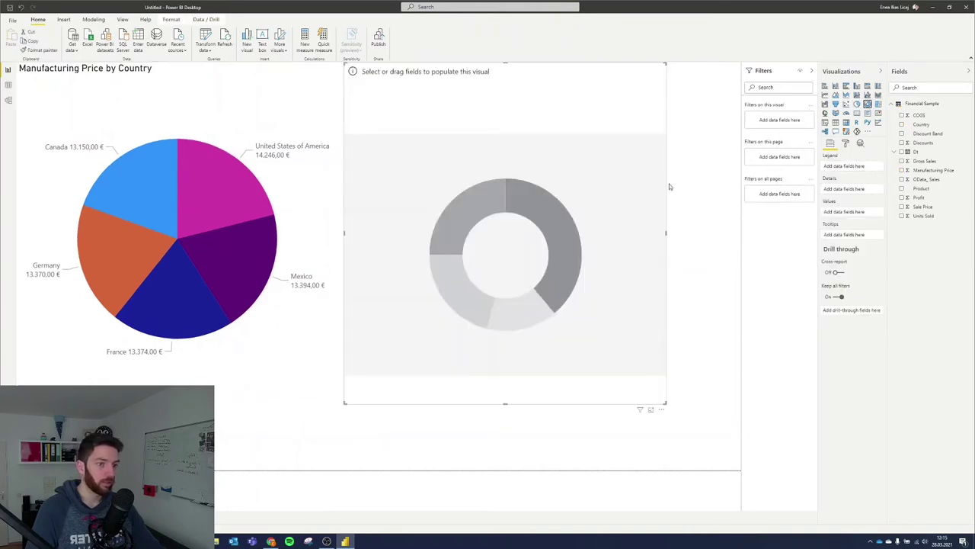
{"action": "left_click_drag", "start_coordinate": [518, 235], "coordinate": [596, 236]}
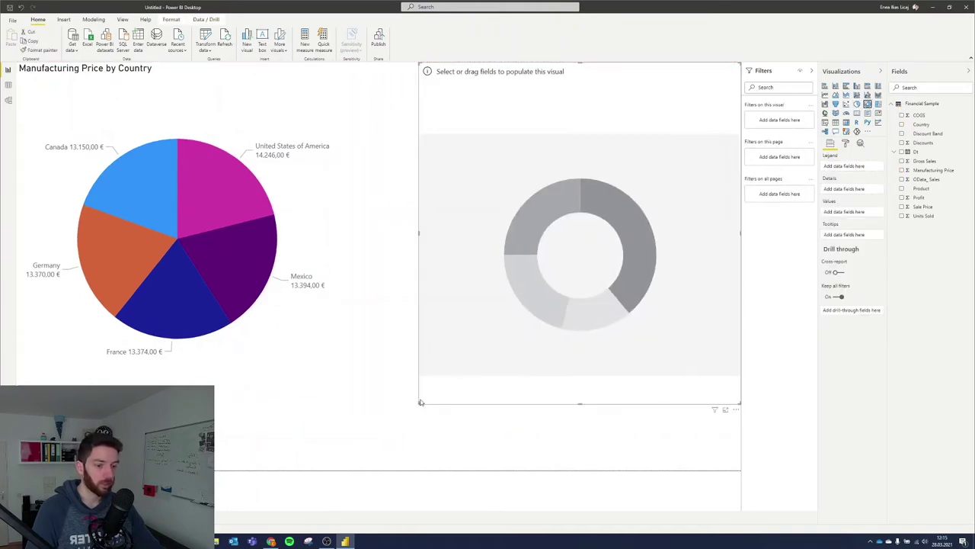
{"action": "left_click_drag", "start_coordinate": [421, 403], "coordinate": [410, 411]}
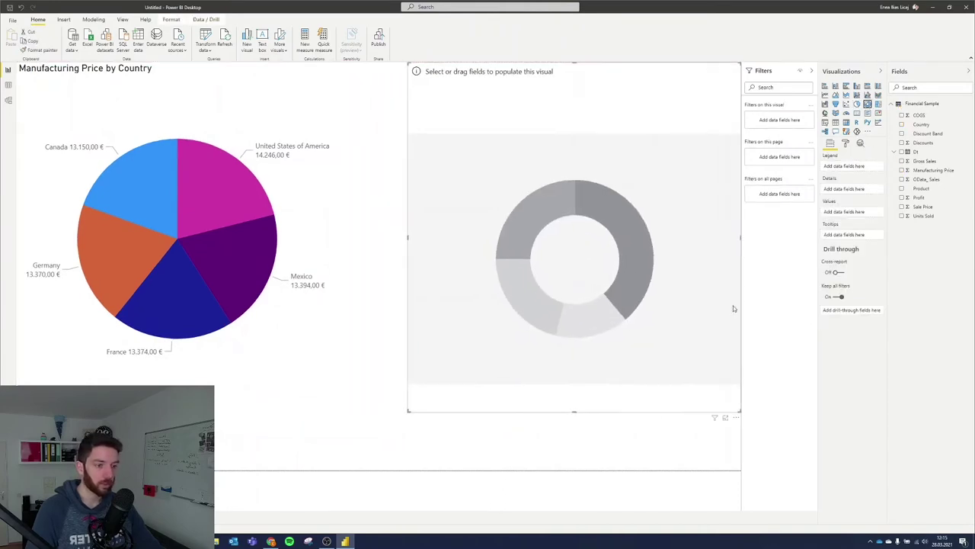
{"action": "left_click", "coordinate": [902, 125]}
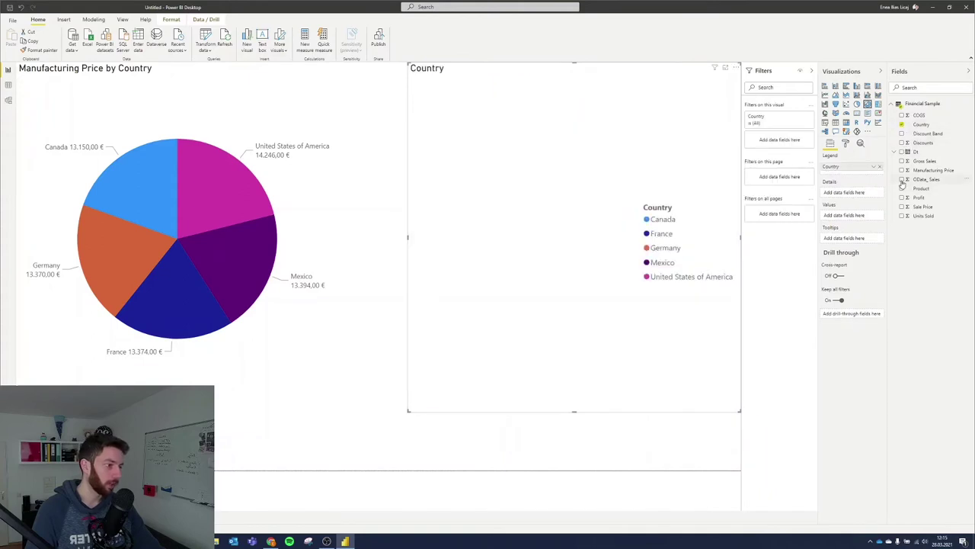
{"action": "left_click", "coordinate": [902, 179]}
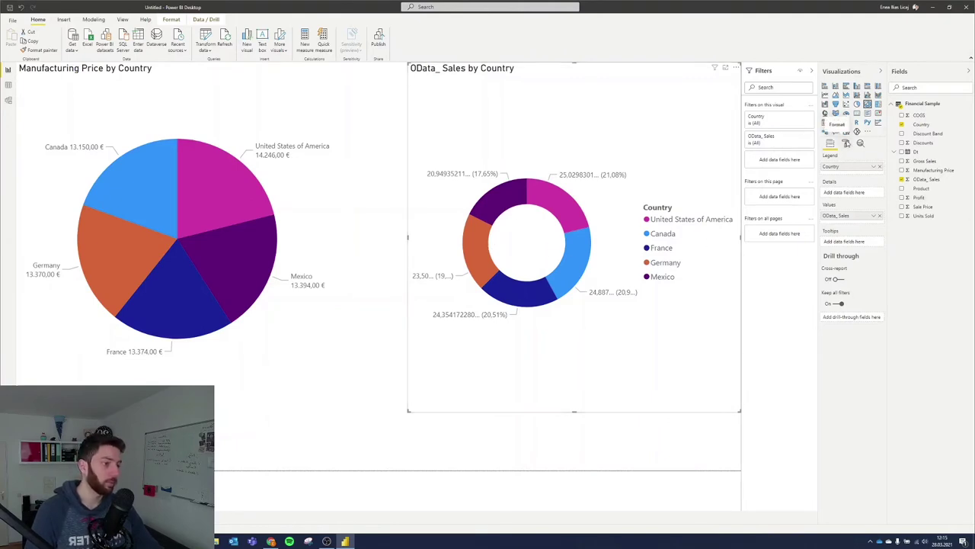
Increase the donut chart's inner radius to about 81 to make the ring thinner.
{"action": "left_click", "coordinate": [845, 143]}
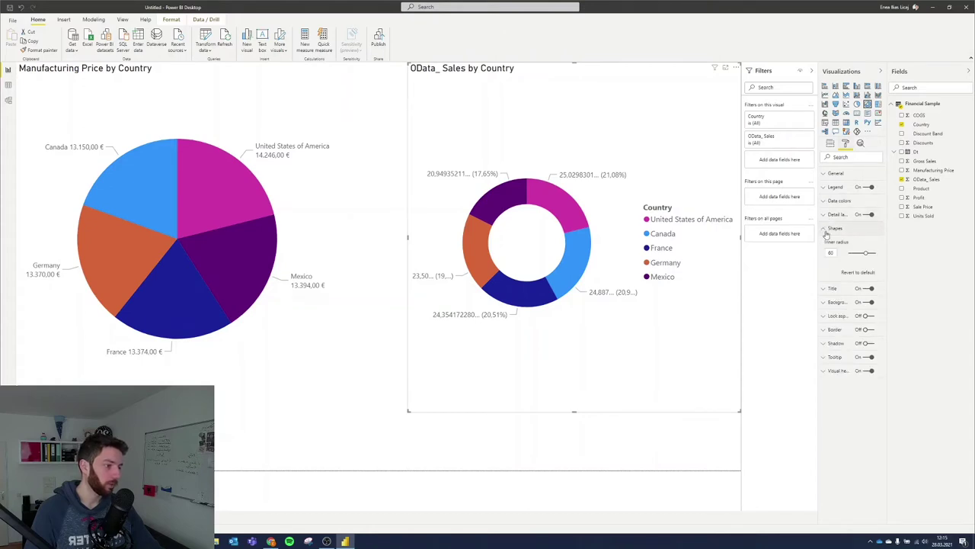
{"action": "left_click", "coordinate": [833, 228]}
{"action": "mouse_move", "coordinate": [862, 253]}
{"action": "left_mouse_down"}
{"action": "mouse_move", "coordinate": [849, 254]}
{"action": "mouse_move", "coordinate": [873, 253]}
{"action": "left_mouse_up"}
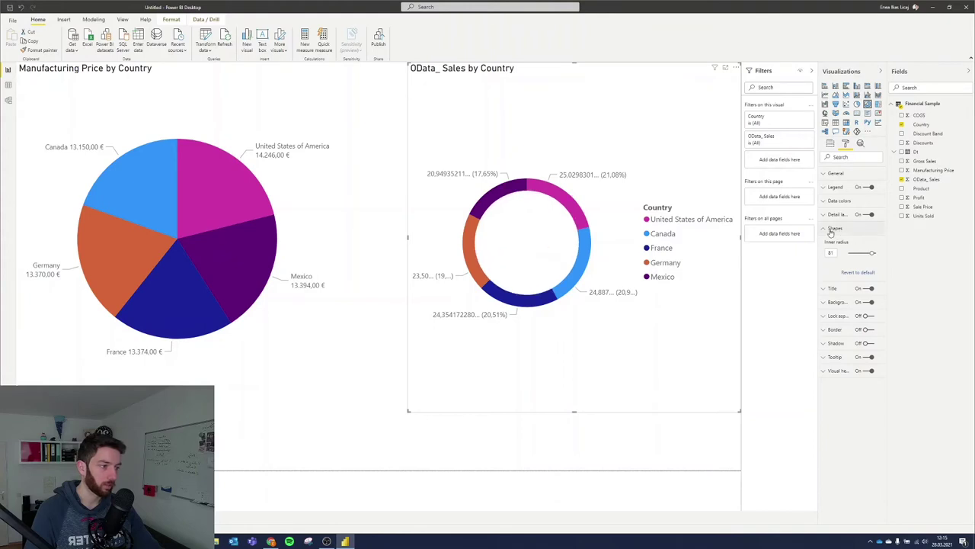
{"action": "left_click", "coordinate": [831, 230]}
Format the donut chart's detail labels as Category, data value with 2 decimal places and display units None.
{"action": "left_click", "coordinate": [823, 214]}
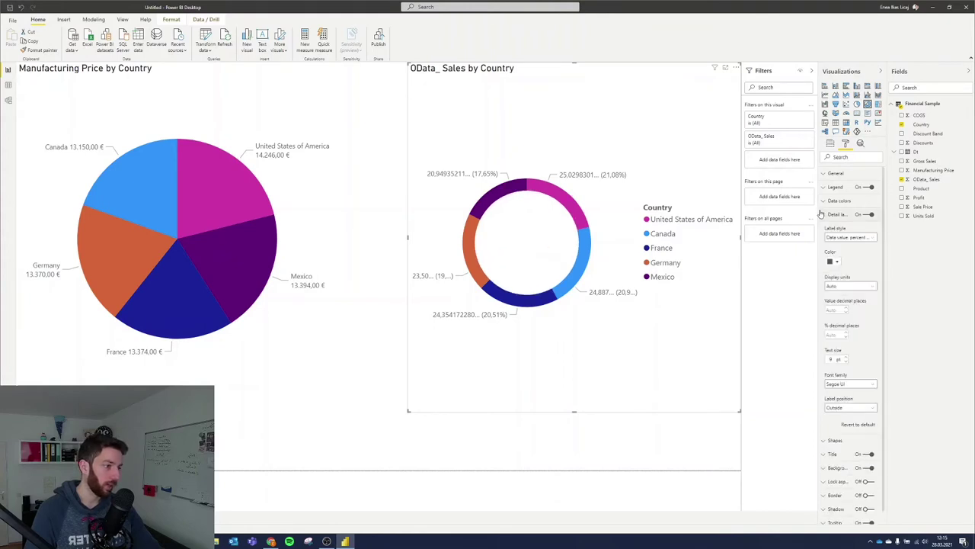
{"action": "left_click", "coordinate": [848, 238]}
{"action": "left_click", "coordinate": [849, 276]}
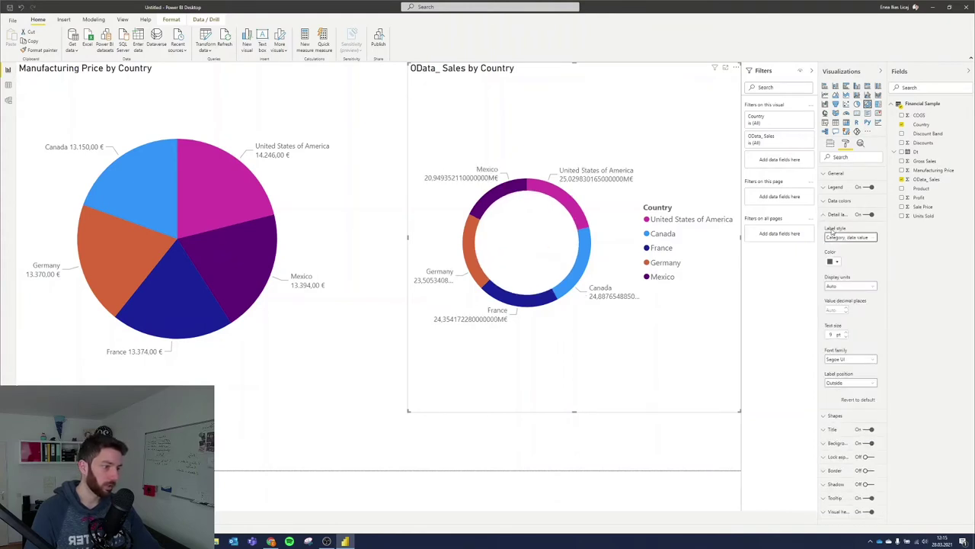
{"action": "left_click", "coordinate": [835, 310]}
{"action": "type", "text": "2"}
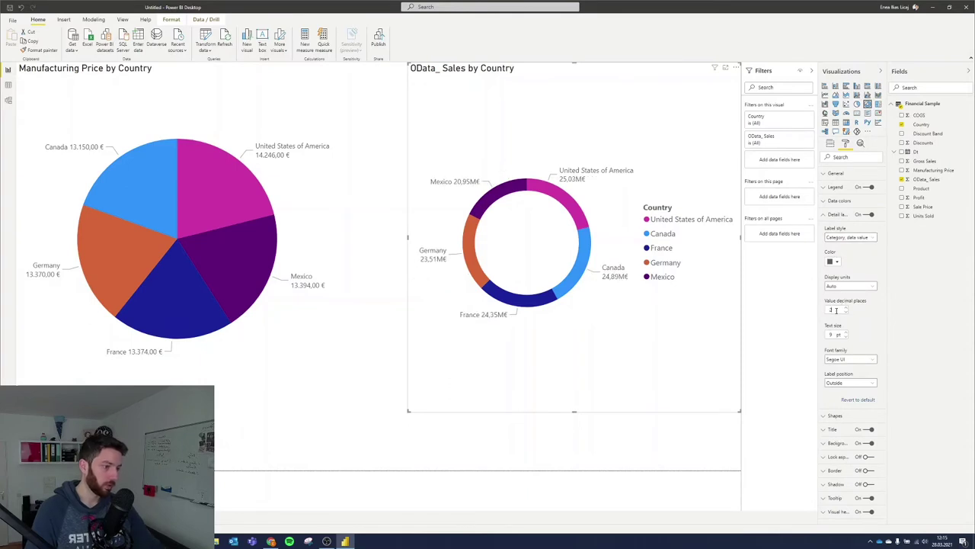
{"action": "left_click", "coordinate": [849, 286]}
{"action": "left_click", "coordinate": [852, 299]}
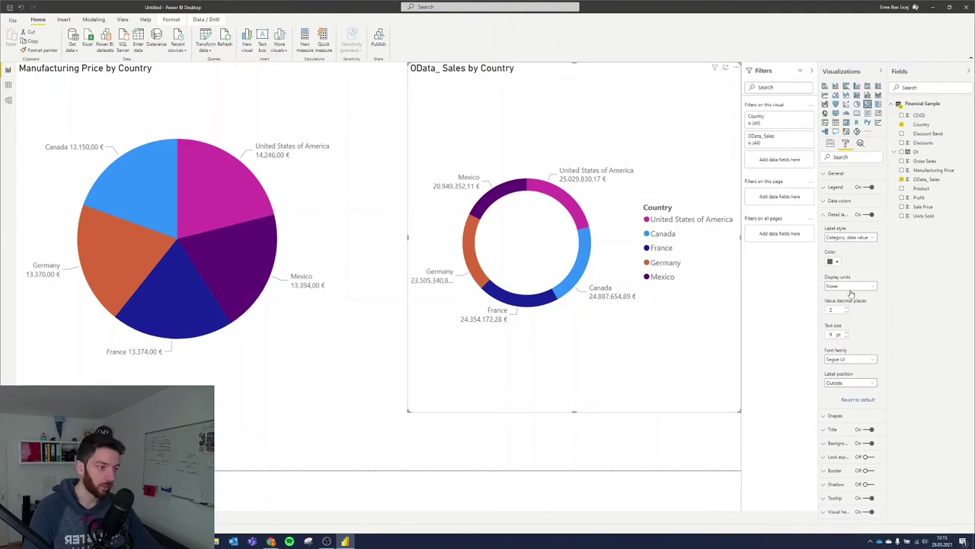
Turn off the donut chart's legend and deselect the chart.
{"action": "left_click", "coordinate": [827, 218]}
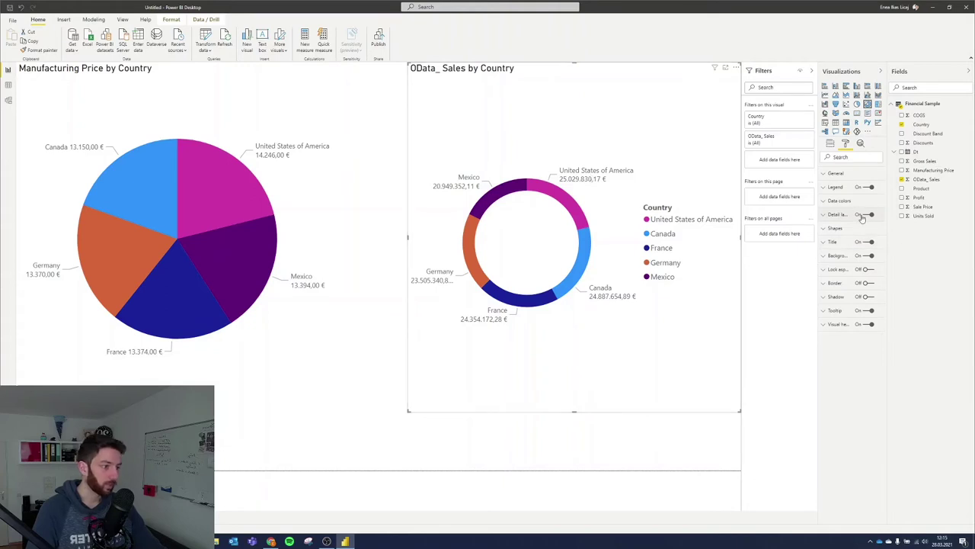
{"action": "left_click", "coordinate": [866, 187]}
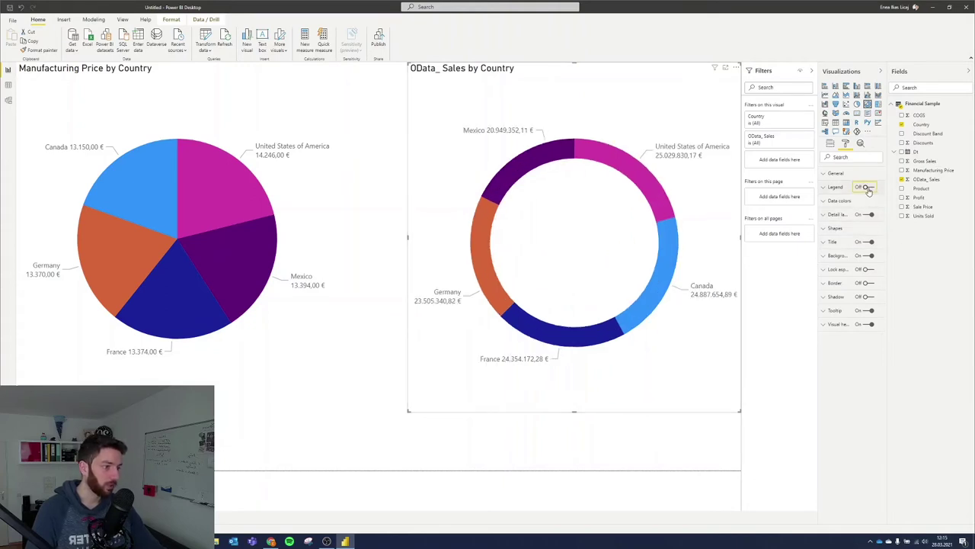
{"action": "left_click", "coordinate": [496, 433]}
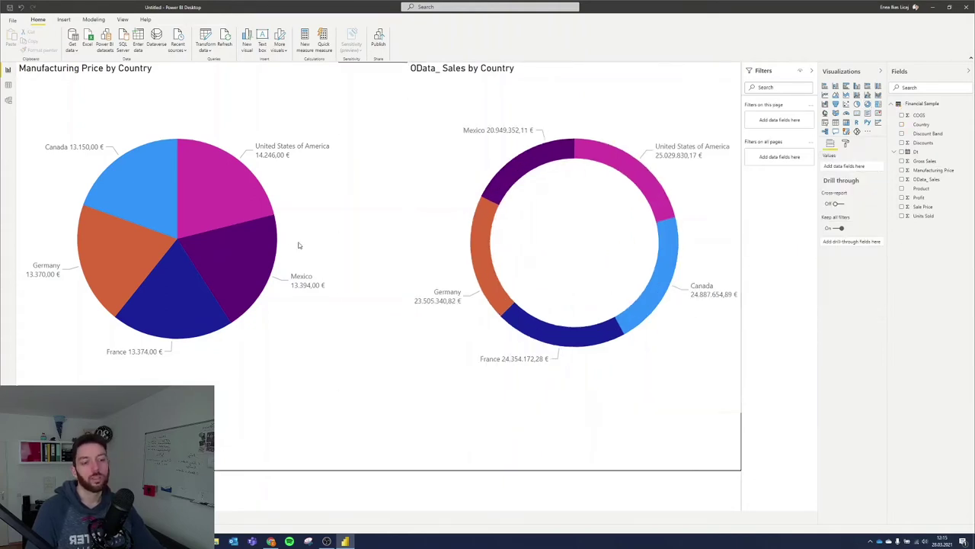
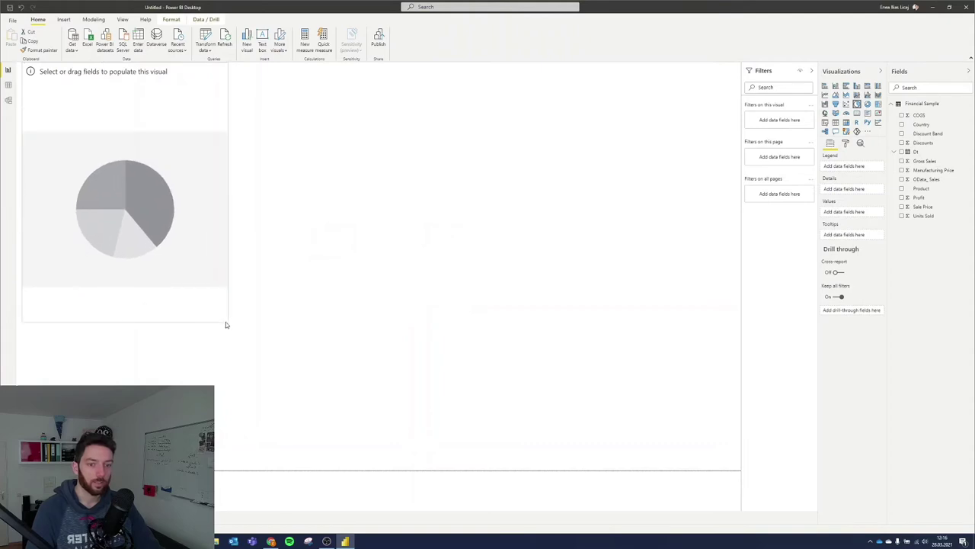
Populate the empty pie chart with Country as legend and OData_ Sales as values, and widen it.
{"action": "left_click", "coordinate": [902, 124]}
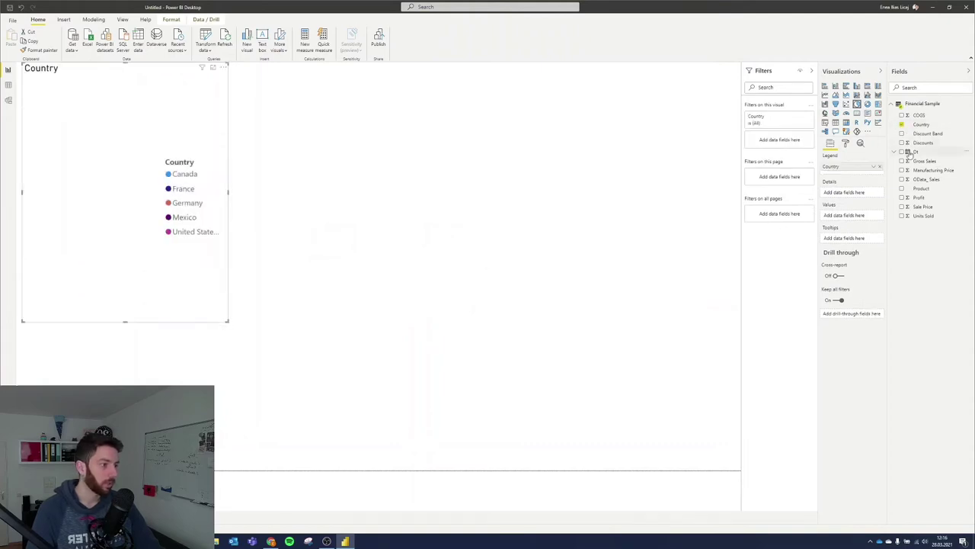
{"action": "left_click", "coordinate": [902, 179]}
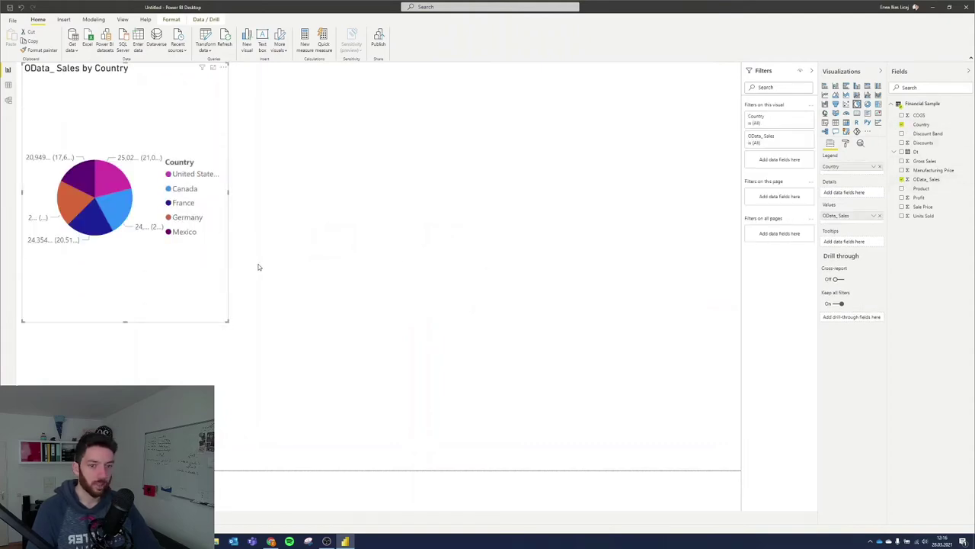
{"action": "left_click_drag", "start_coordinate": [230, 321], "coordinate": [318, 303]}
{"action": "left_click", "coordinate": [639, 190]}
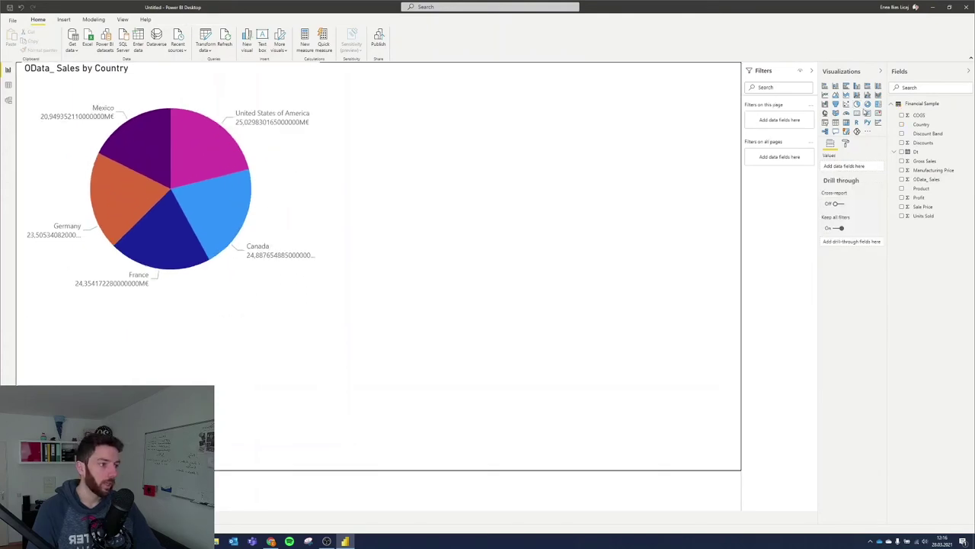
Add a card visual showing Country, shrink it and place it beside the pie chart at the top of the page.
{"action": "left_click", "coordinate": [857, 115]}
{"action": "left_click_drag", "start_coordinate": [224, 385], "coordinate": [583, 137]}
{"action": "left_click_drag", "start_coordinate": [670, 220], "coordinate": [548, 169]}
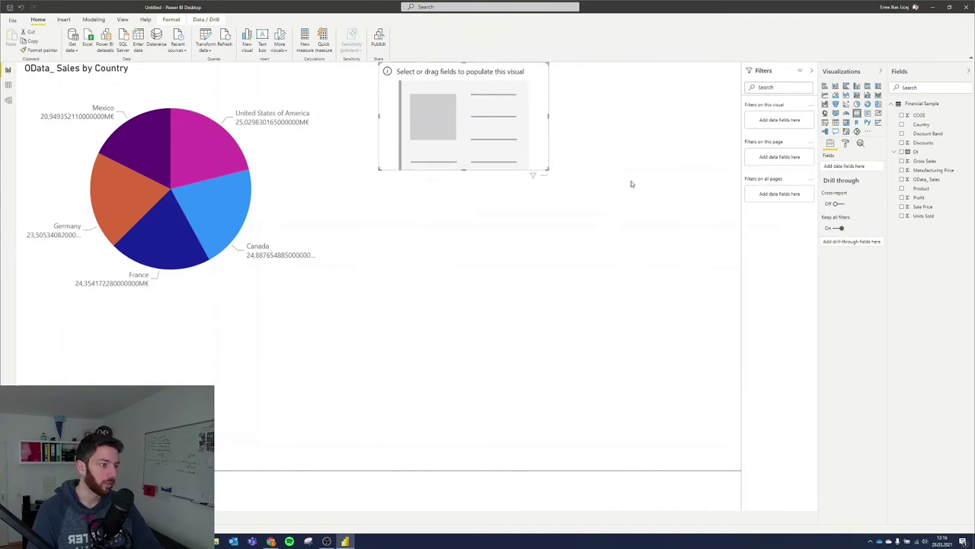
{"action": "left_click", "coordinate": [902, 124]}
{"action": "left_click", "coordinate": [465, 216]}
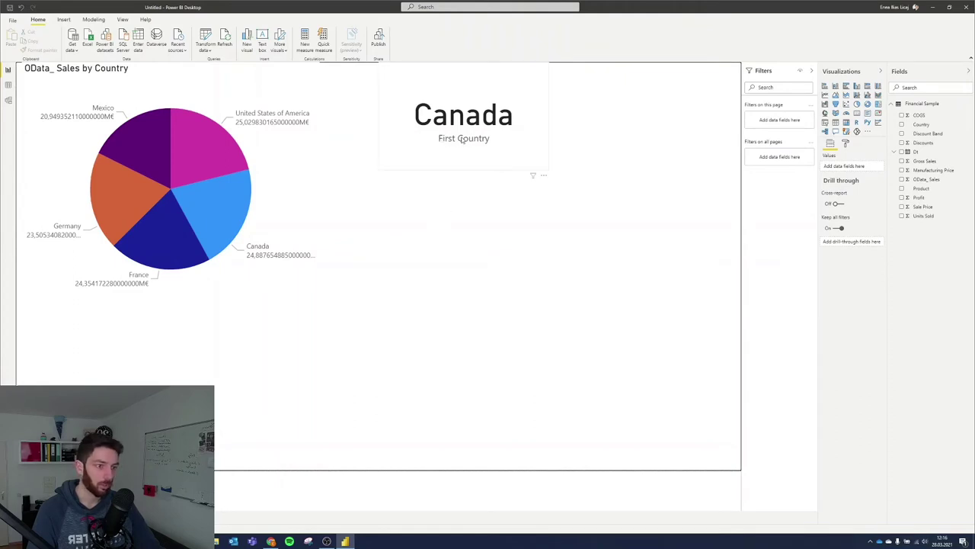
Cross-filter the card with the pie chart's United States of America slice, and widen the card to fit the full country name.
{"action": "left_click", "coordinate": [215, 135]}
{"action": "left_click", "coordinate": [468, 147]}
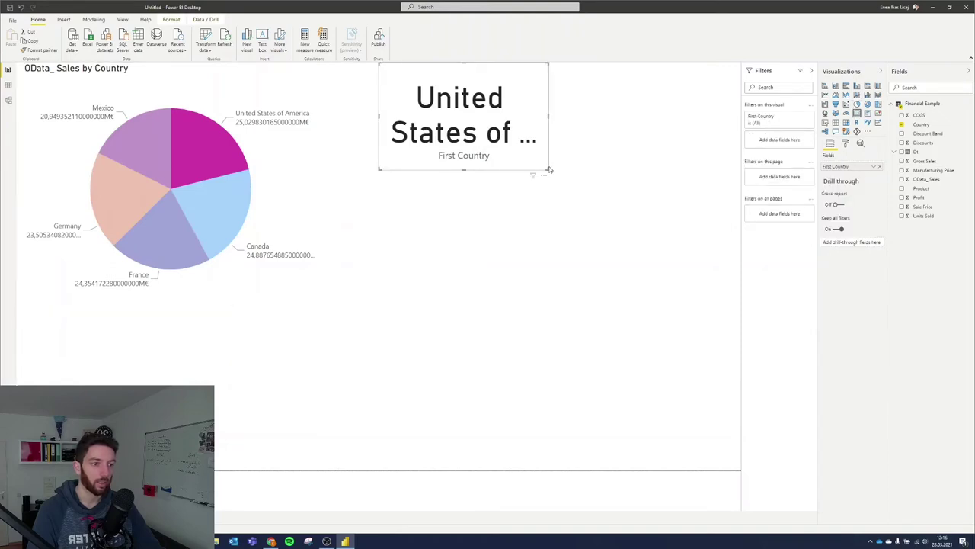
{"action": "left_click_drag", "start_coordinate": [547, 168], "coordinate": [712, 166]}
{"action": "left_click", "coordinate": [453, 311]}
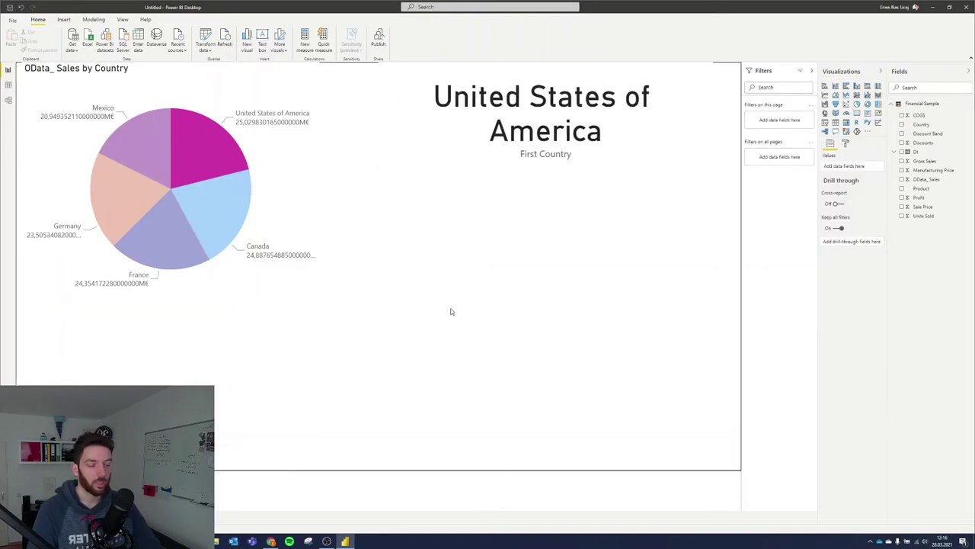
Cross-filter the card with the pie chart's France slice, and switch the selection to the Germany slice.
{"action": "left_click", "coordinate": [205, 138]}
{"action": "left_click", "coordinate": [159, 224]}
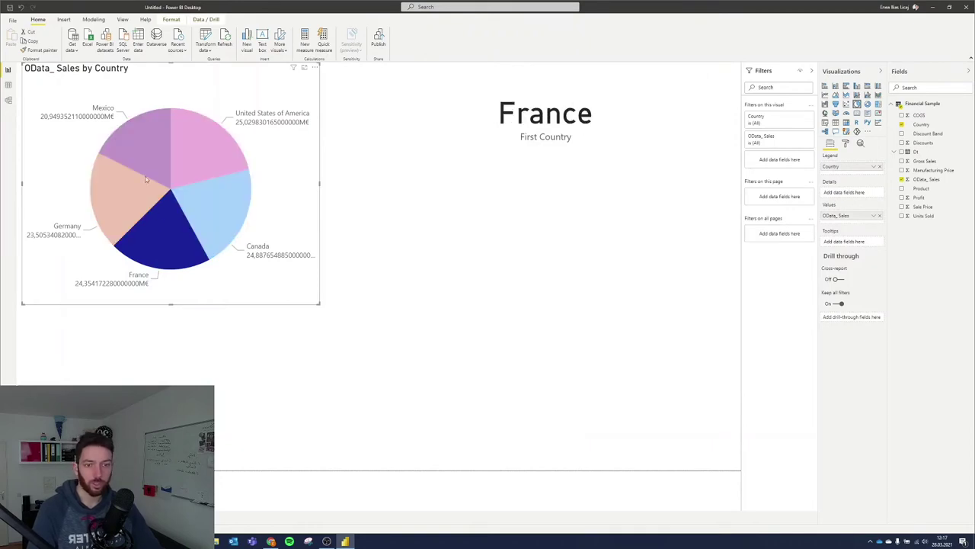
{"action": "left_click", "coordinate": [176, 219]}
{"action": "left_click", "coordinate": [128, 192]}
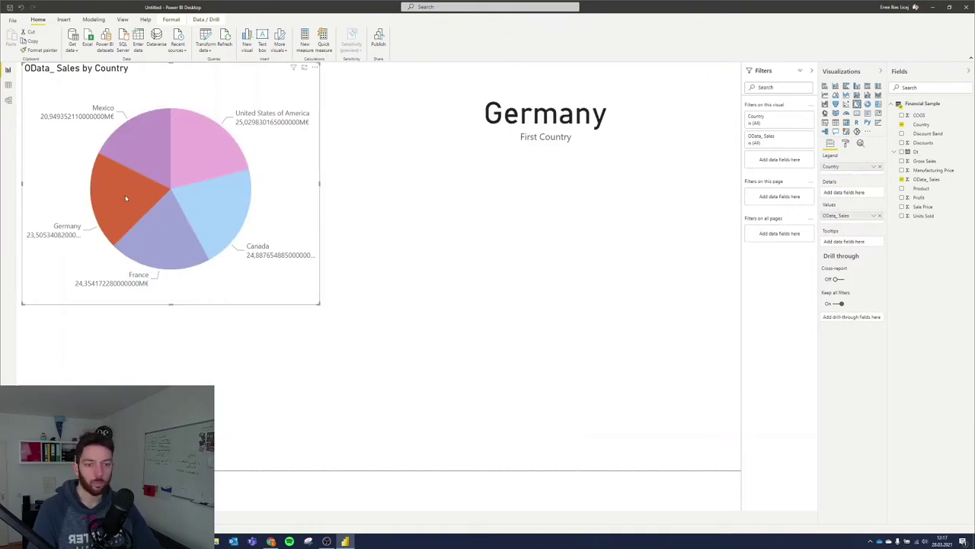
Cross-filter the card with the pie chart's Germany and Mexico slices in turn, and clear the selection.
{"action": "left_click", "coordinate": [125, 198]}
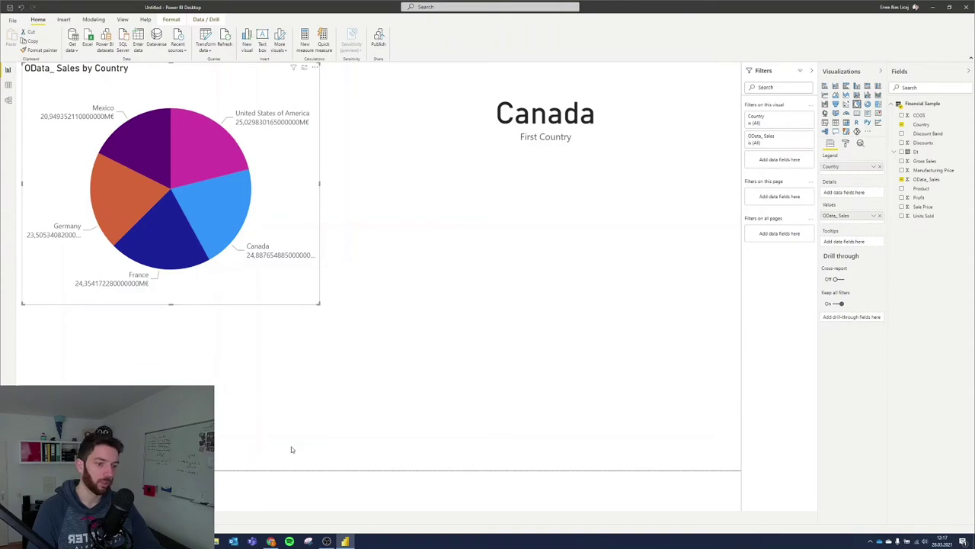
{"action": "left_click", "coordinate": [120, 191]}
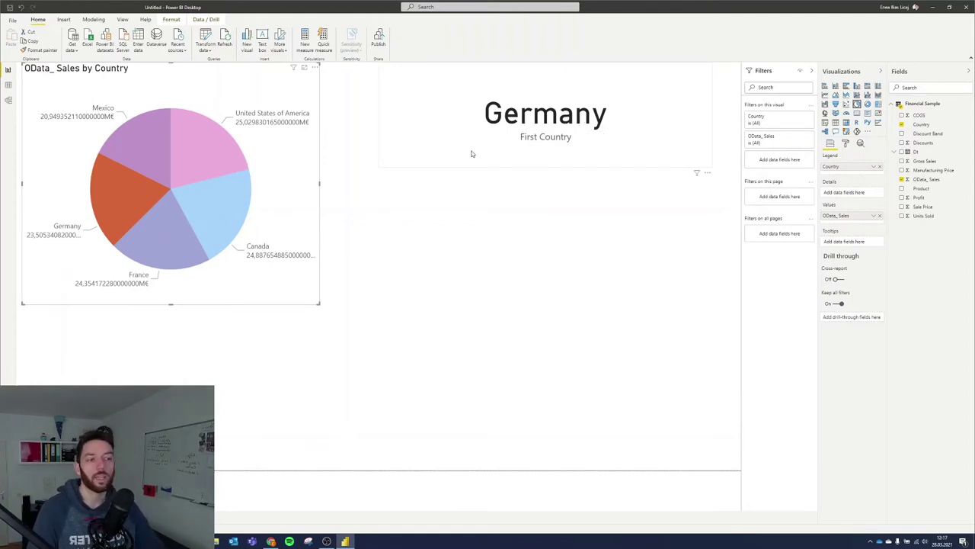
{"action": "left_click", "coordinate": [136, 204]}
{"action": "left_click", "coordinate": [123, 147]}
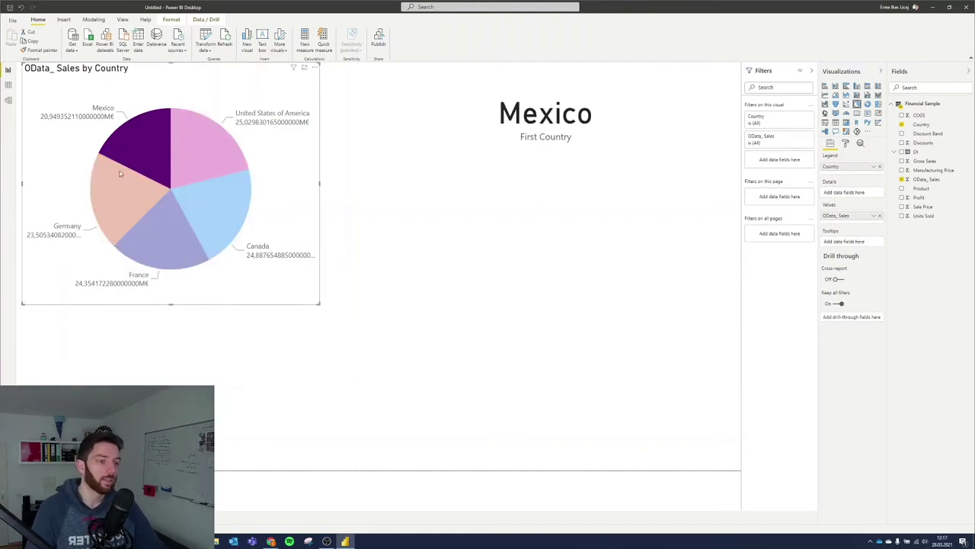
{"action": "left_click", "coordinate": [525, 120]}
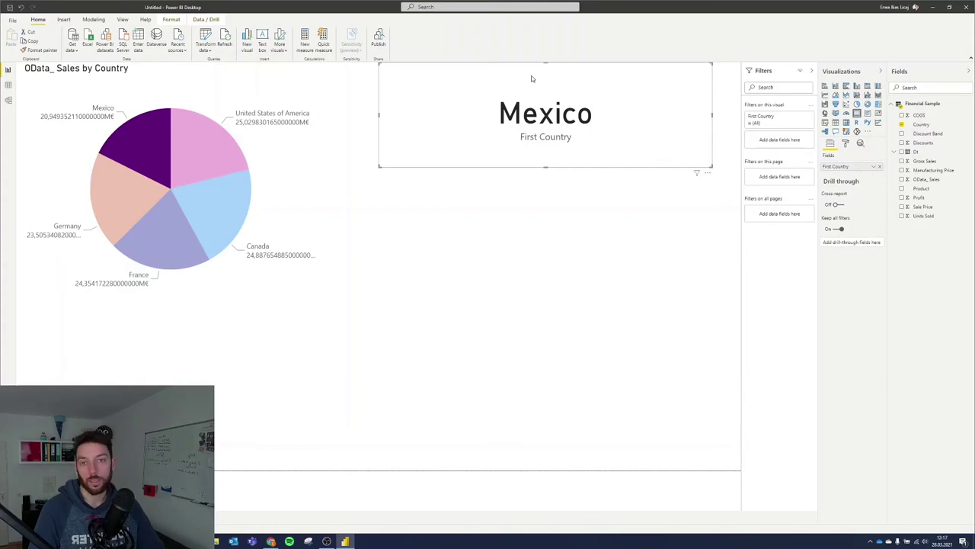
{"action": "left_click", "coordinate": [152, 126]}
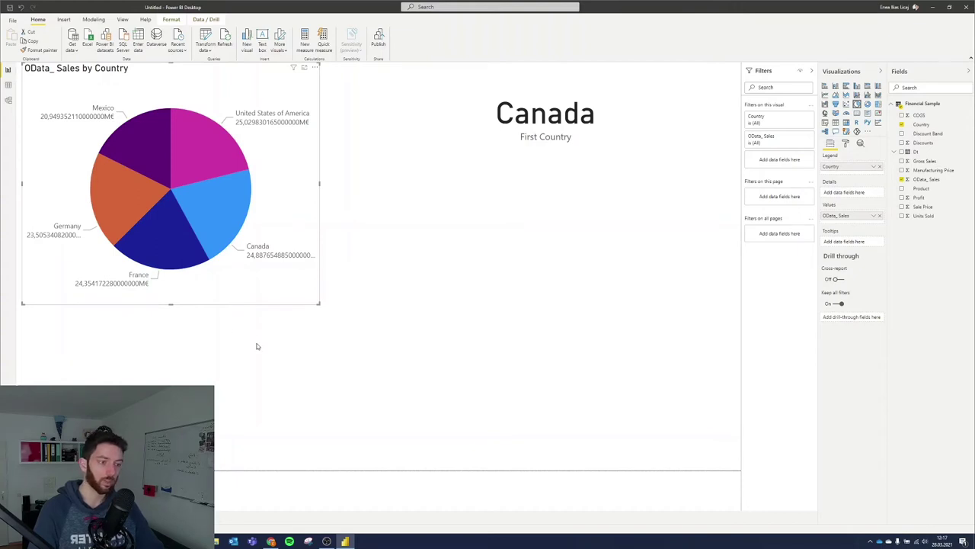
Add a multi-row card showing Country and place it below the card visual.
{"action": "left_click", "coordinate": [538, 97]}
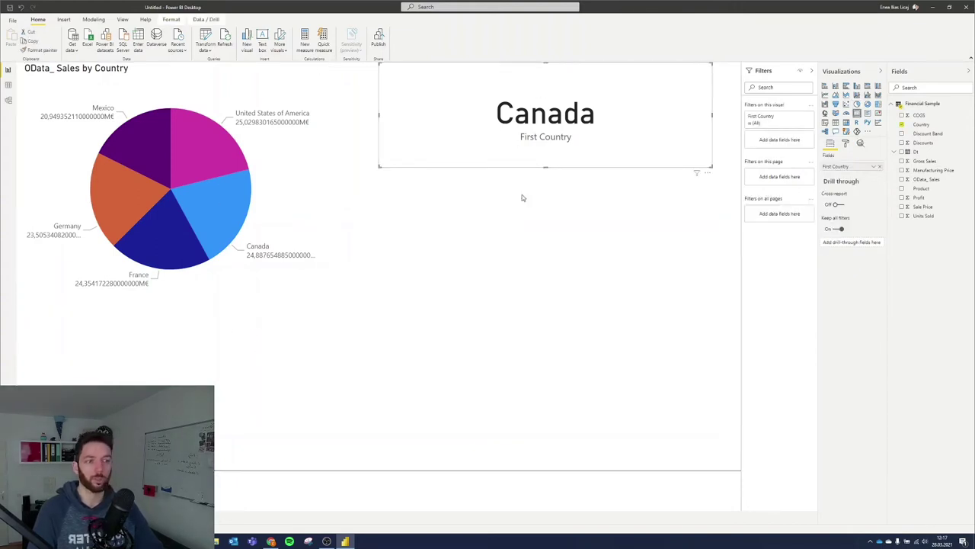
{"action": "left_click", "coordinate": [584, 249]}
{"action": "left_click", "coordinate": [604, 118]}
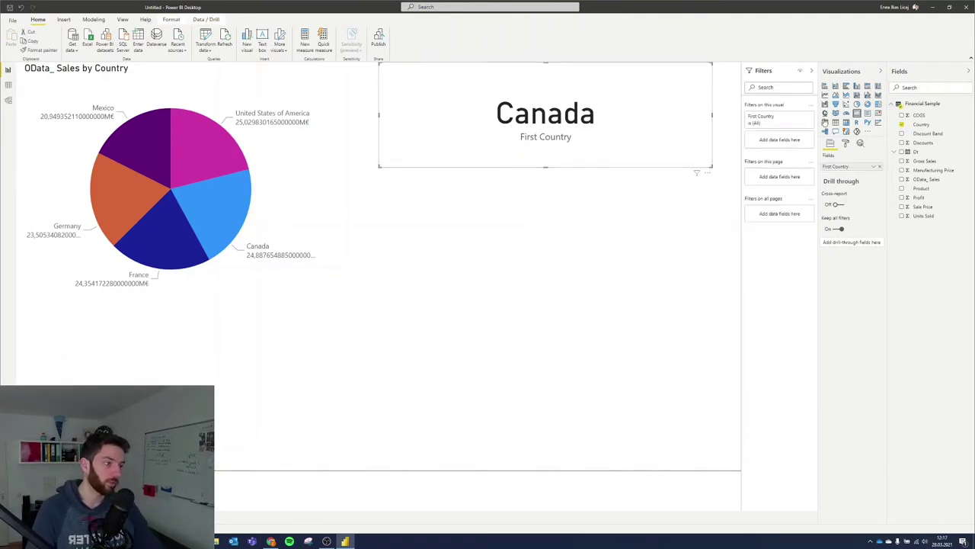
{"action": "left_click", "coordinate": [867, 112]}
{"action": "left_click_drag", "start_coordinate": [268, 364], "coordinate": [691, 247]}
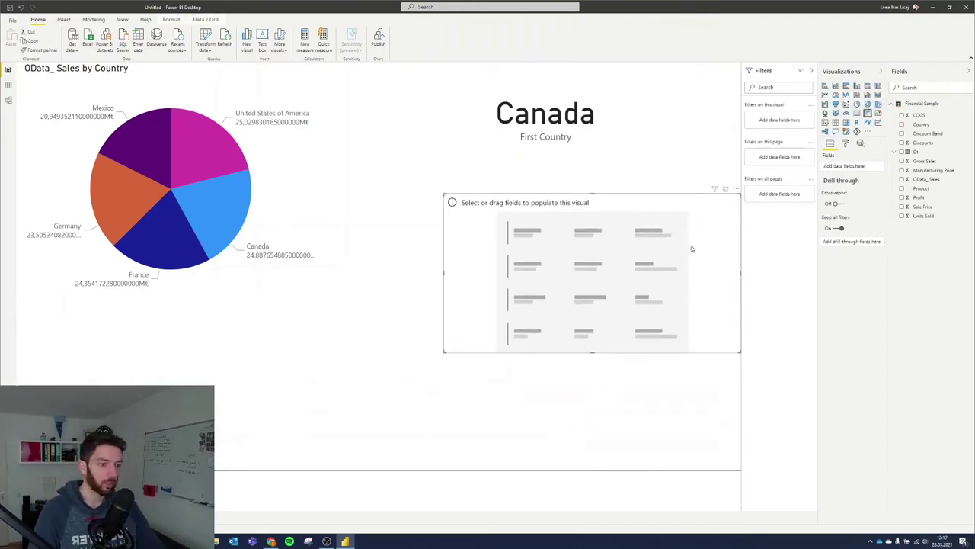
{"action": "left_click", "coordinate": [902, 124]}
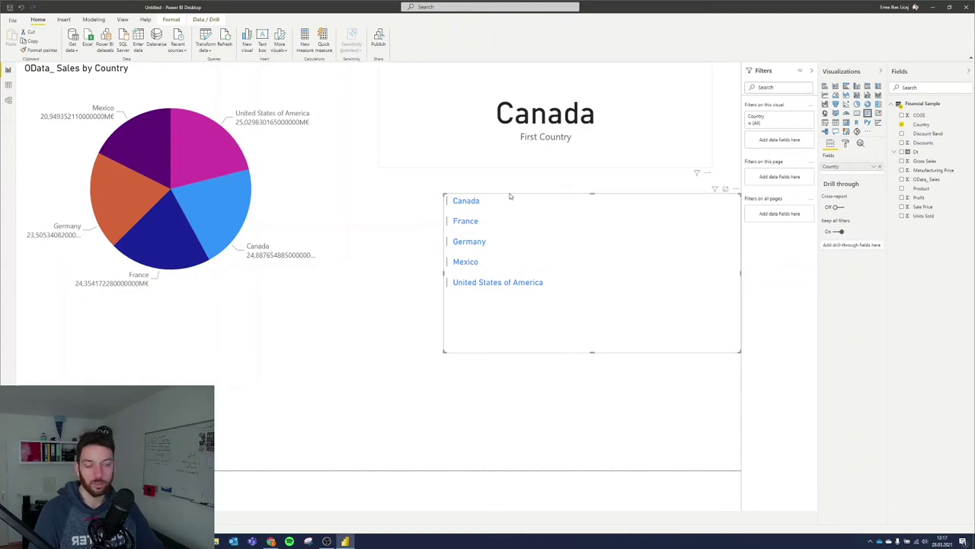
{"action": "left_click", "coordinate": [233, 207]}
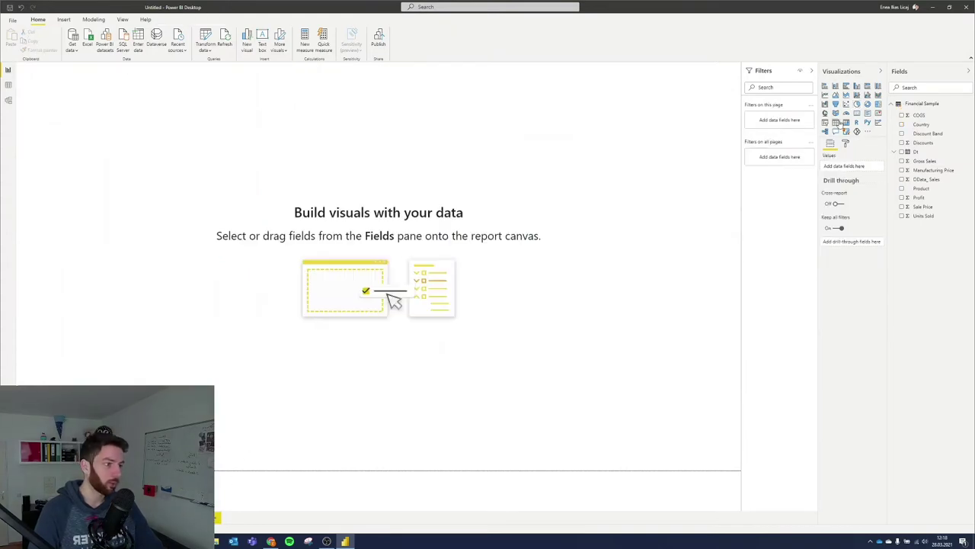
Add an empty table visual and an empty matrix visual side by side at the top of the blank page.
{"action": "left_click", "coordinate": [836, 122]}
{"action": "left_click", "coordinate": [845, 123]}
{"action": "left_click_drag", "start_coordinate": [178, 220], "coordinate": [285, 286]}
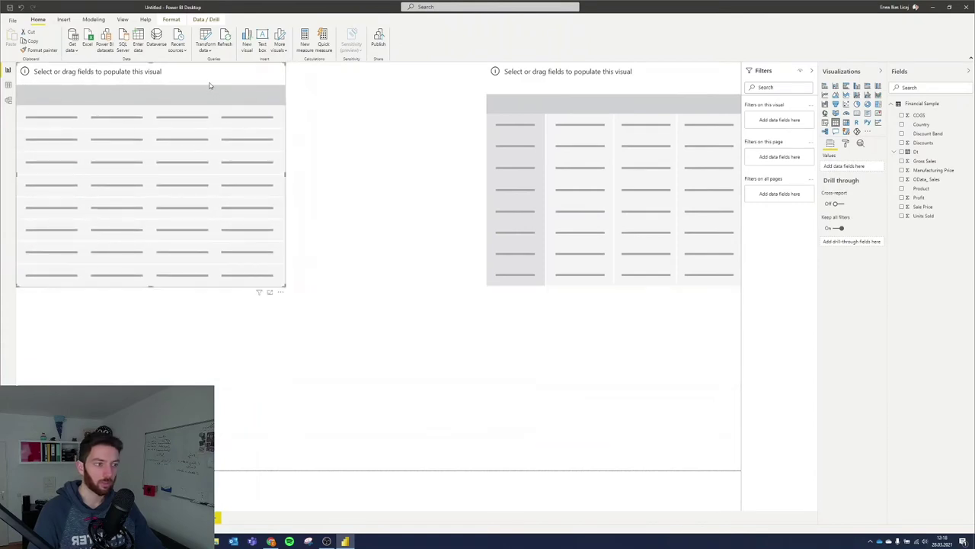
Compare the field areas offered by the empty table and the empty matrix.
{"action": "left_click", "coordinate": [668, 76]}
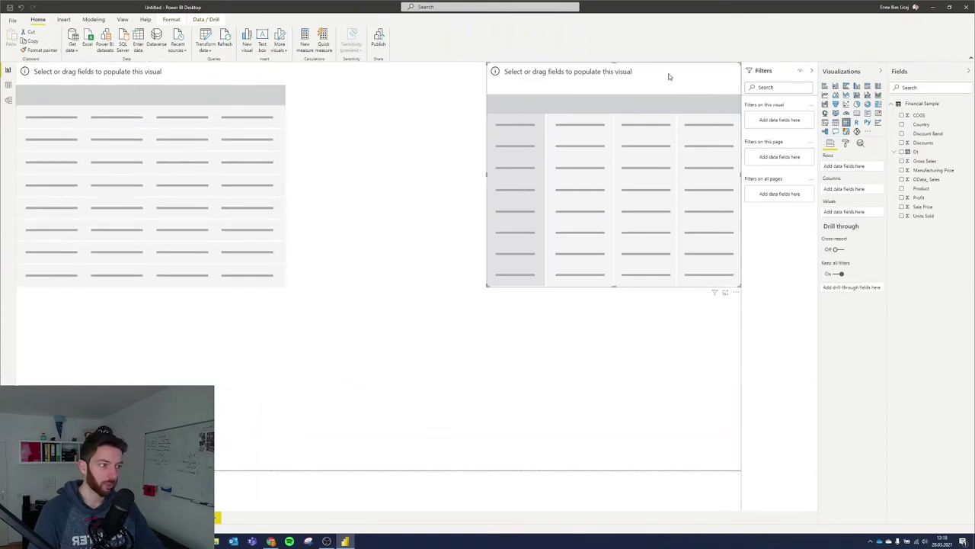
{"action": "left_click", "coordinate": [219, 79]}
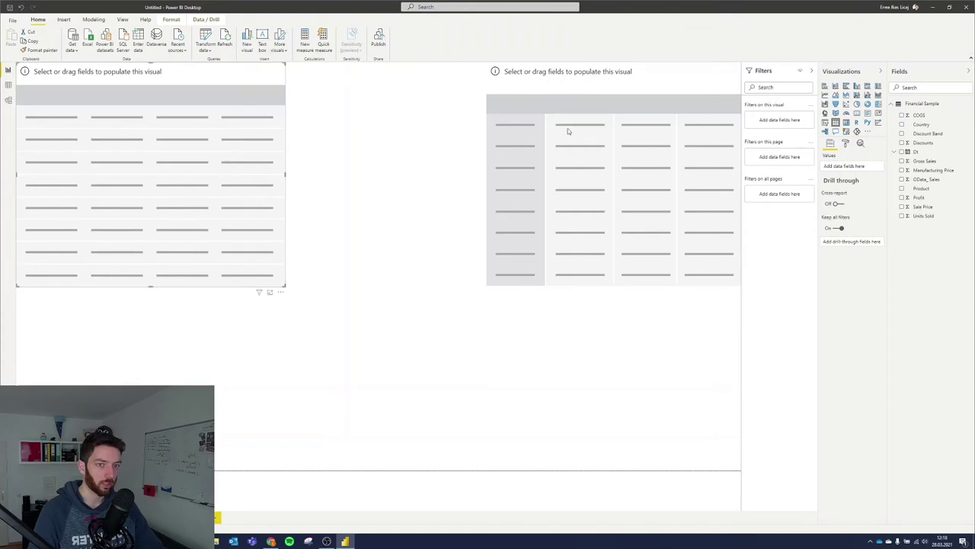
{"action": "left_click", "coordinate": [835, 122]}
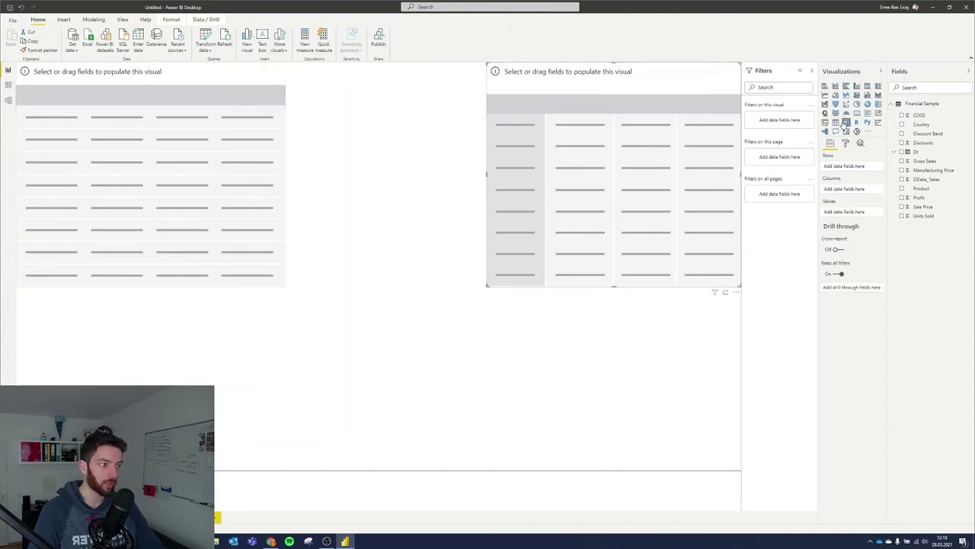
{"action": "left_click", "coordinate": [239, 80]}
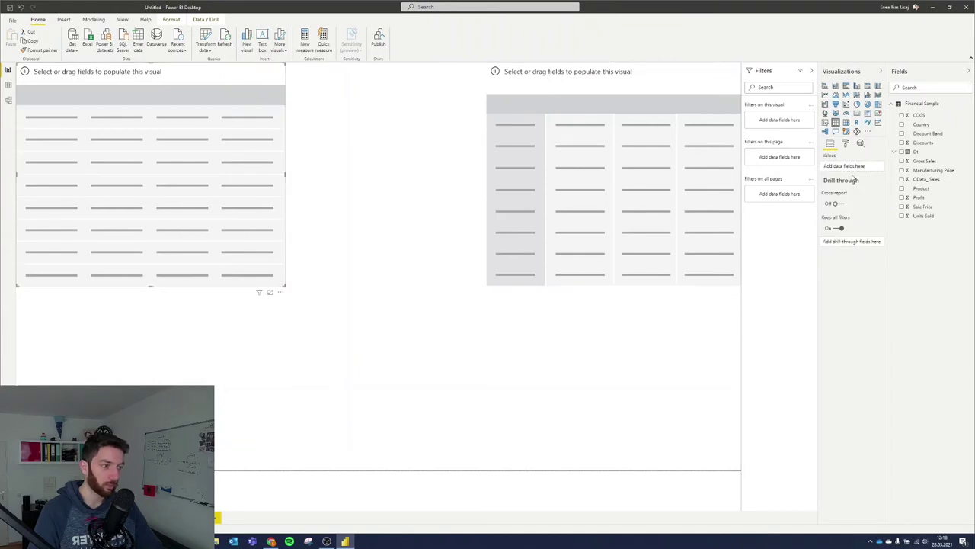
{"action": "left_click", "coordinate": [688, 88]}
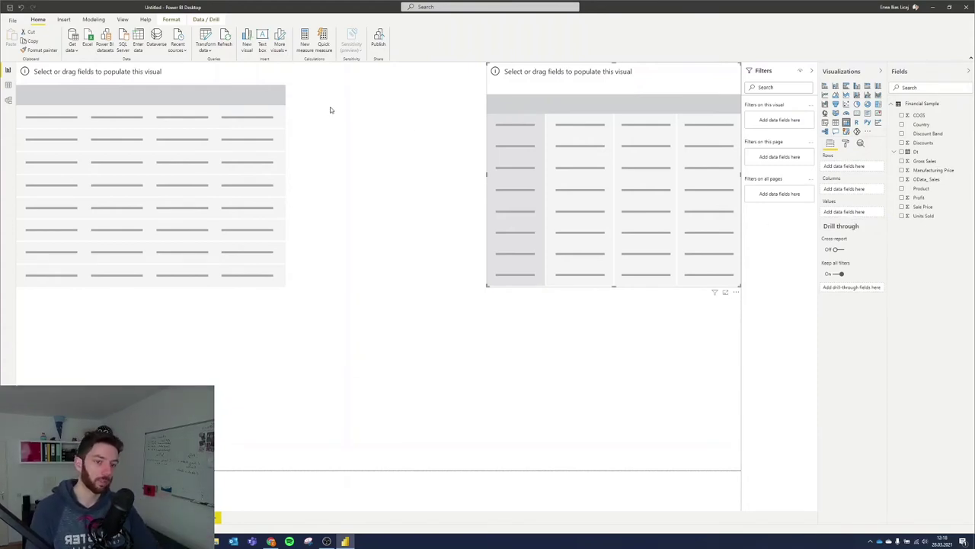
Populate the table with Country, Profit, Sale Price, Units Sold and OData_ Sales, and widen it to fit all columns.
{"action": "left_click", "coordinate": [269, 85]}
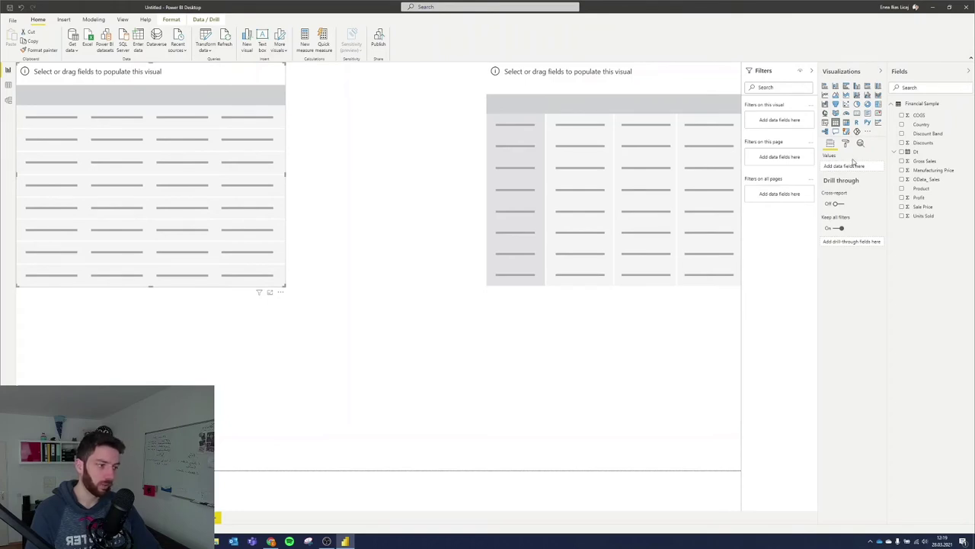
{"action": "left_click_drag", "start_coordinate": [876, 157], "coordinate": [847, 166]}
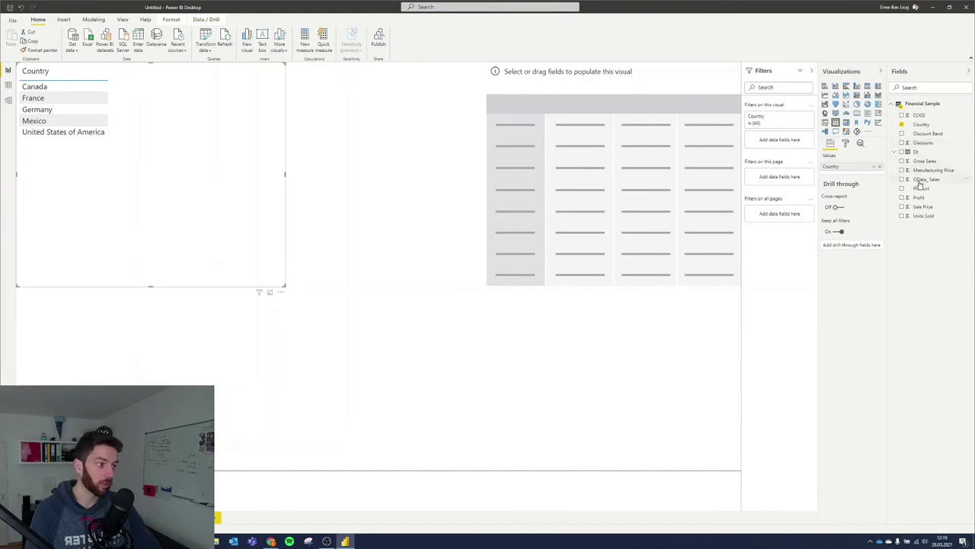
{"action": "left_click", "coordinate": [902, 198]}
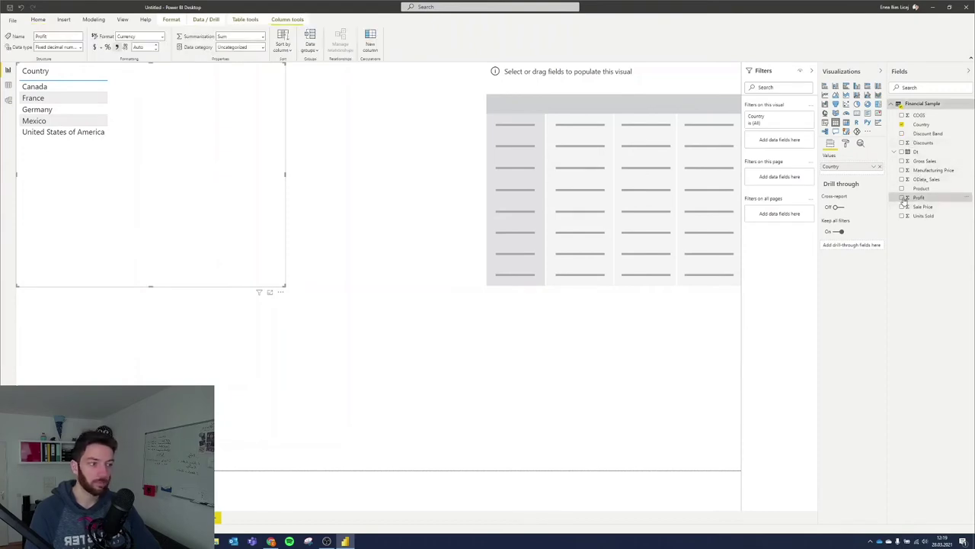
{"action": "left_click", "coordinate": [902, 197]}
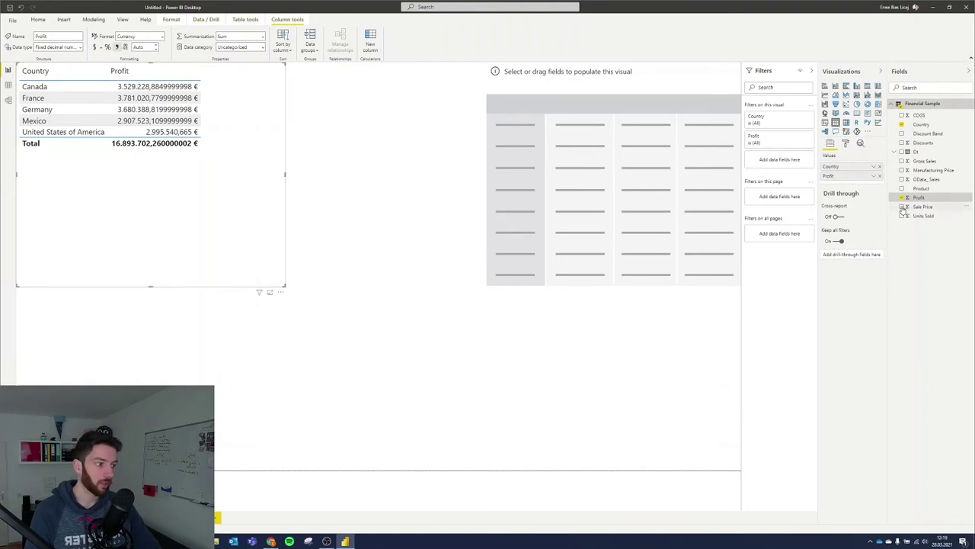
{"action": "left_click", "coordinate": [902, 207]}
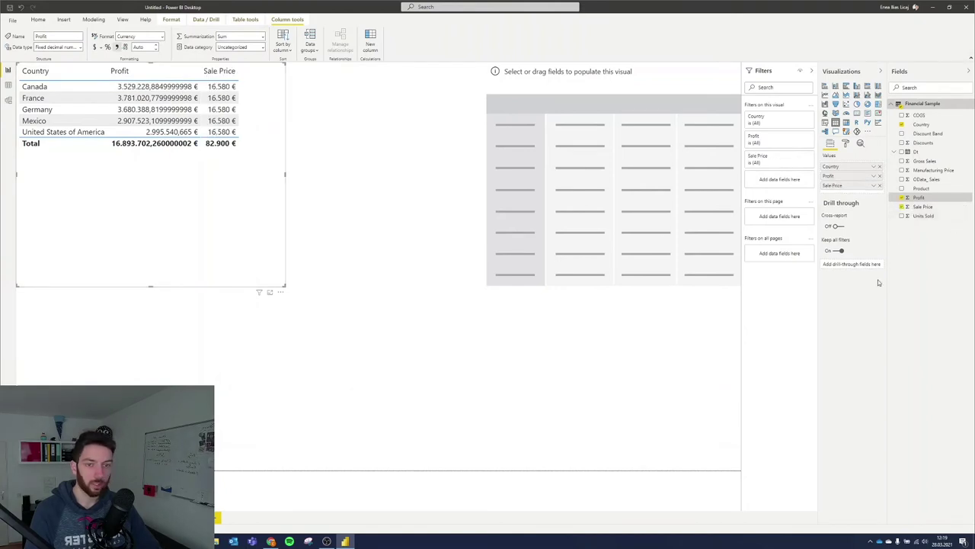
{"action": "left_click", "coordinate": [902, 217]}
{"action": "left_click", "coordinate": [902, 179]}
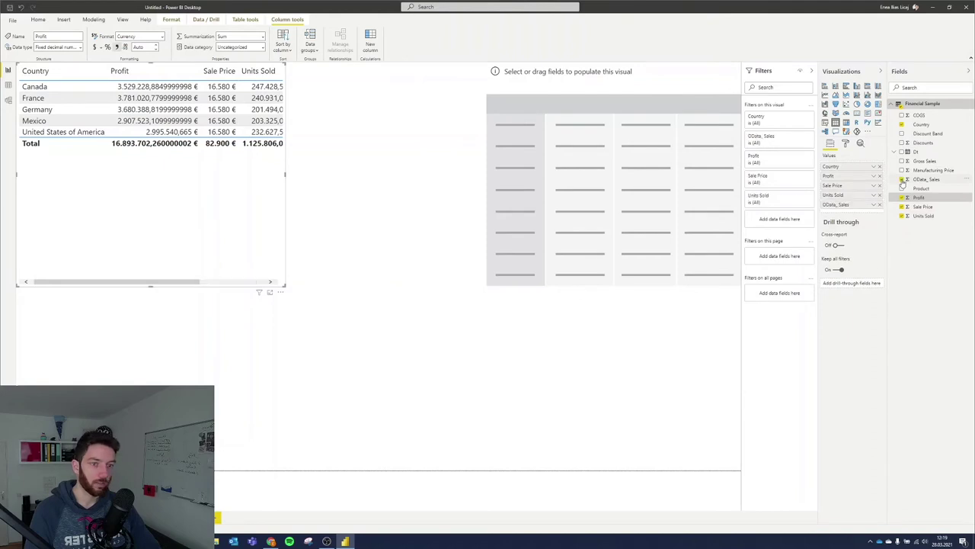
{"action": "left_click", "coordinate": [232, 281]}
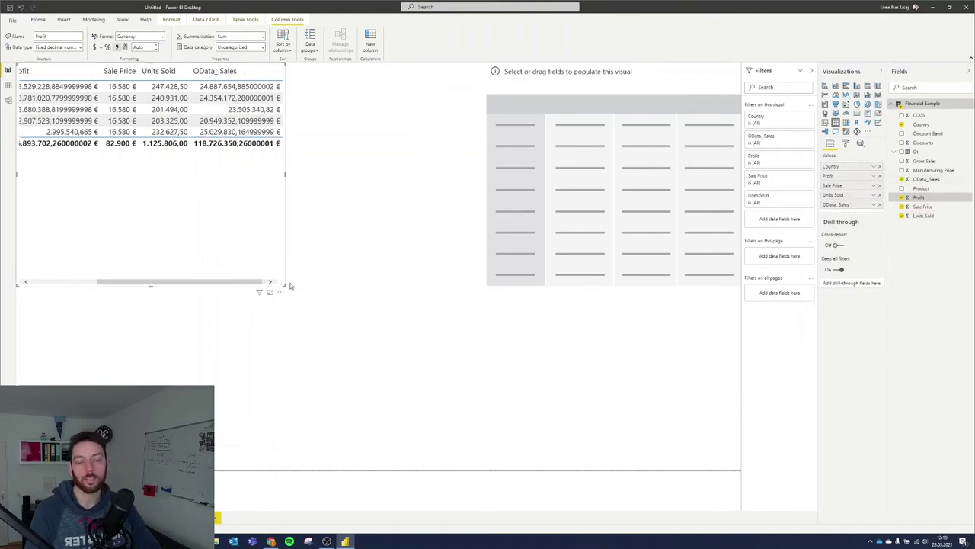
{"action": "left_click_drag", "start_coordinate": [285, 287], "coordinate": [424, 291]}
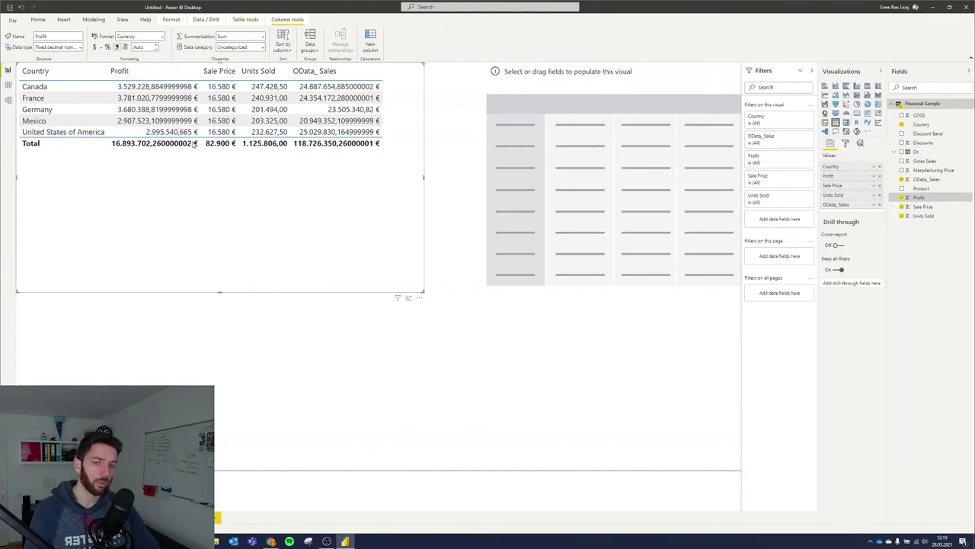
Turn the table's totals off and back on in its formatting options.
{"action": "left_click", "coordinate": [845, 143]}
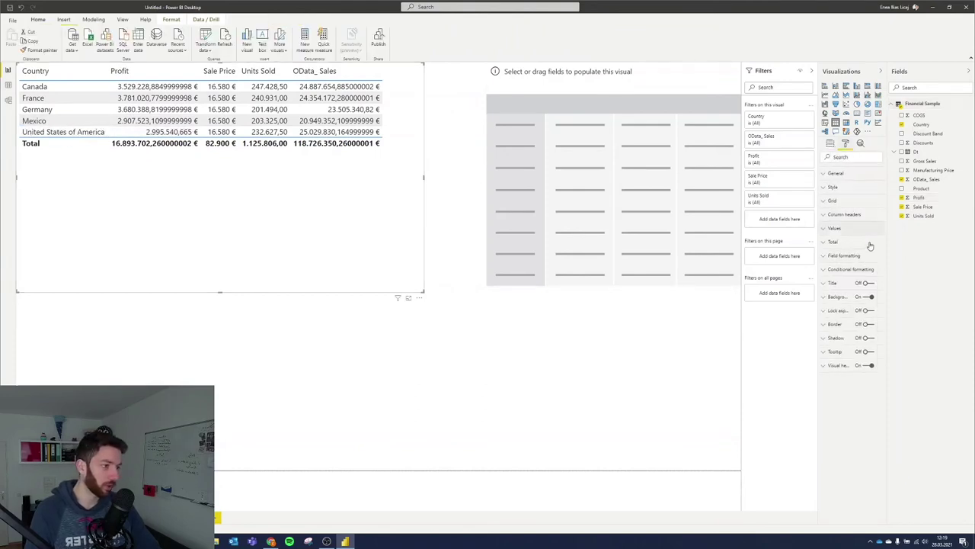
{"action": "left_click", "coordinate": [822, 245]}
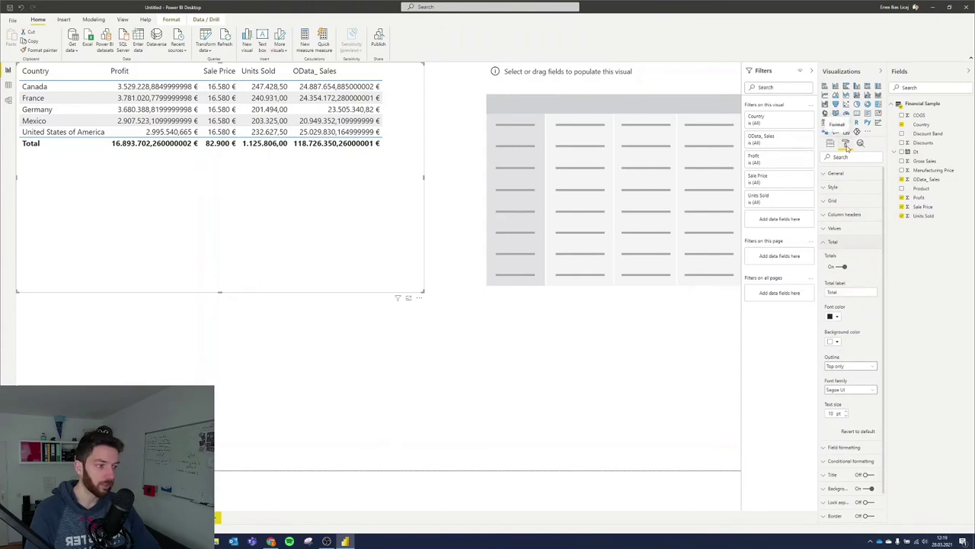
{"action": "left_click", "coordinate": [841, 265]}
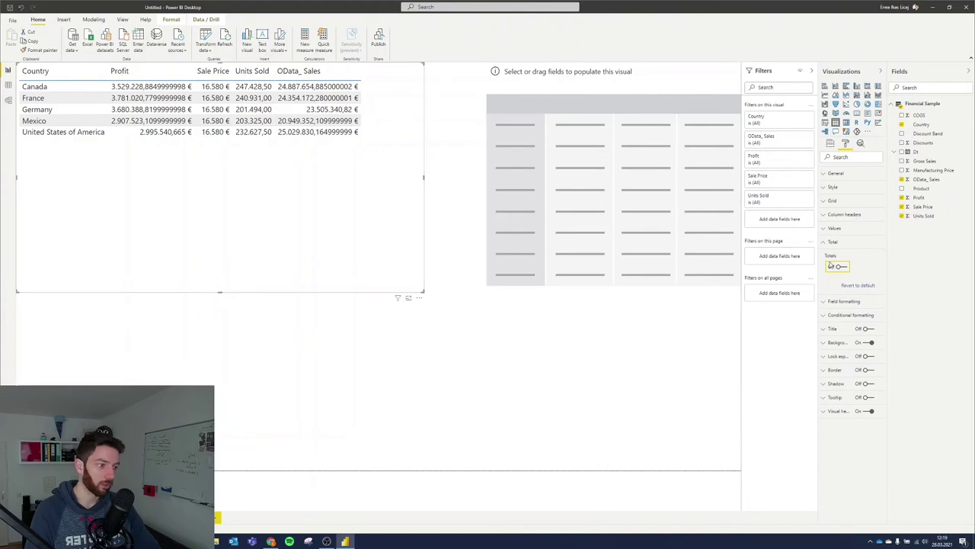
{"action": "left_click", "coordinate": [841, 267]}
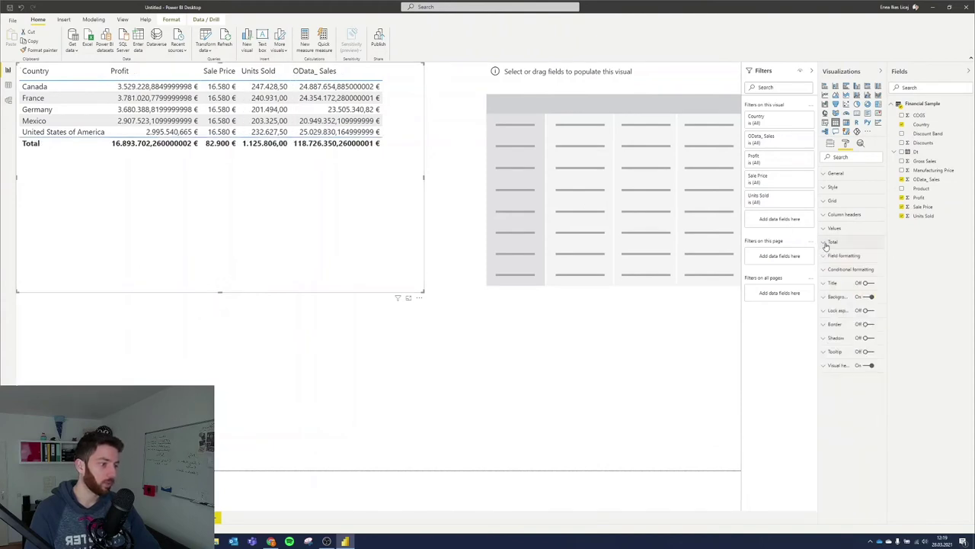
Widen the matrix, fill it with Country rows, Product columns and Units Sold values, and move it below the table.
{"action": "left_click", "coordinate": [581, 95]}
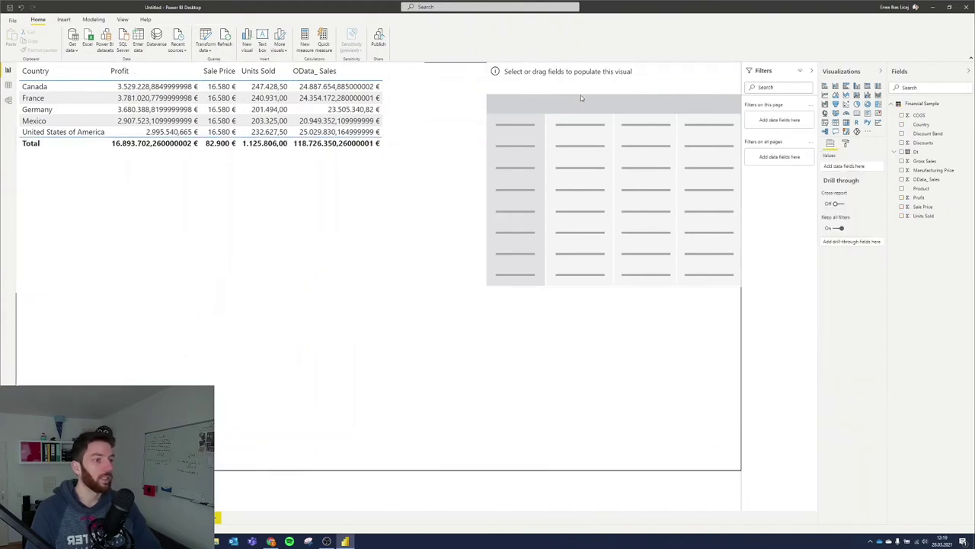
{"action": "left_click", "coordinate": [502, 285]}
{"action": "left_click_drag", "start_coordinate": [488, 286], "coordinate": [424, 288]}
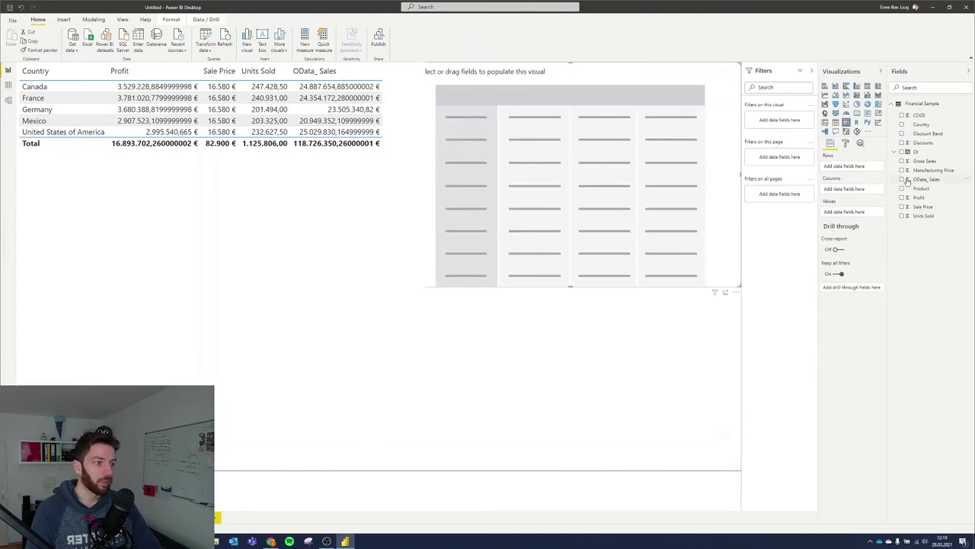
{"action": "left_click", "coordinate": [902, 125]}
{"action": "left_click", "coordinate": [902, 188]}
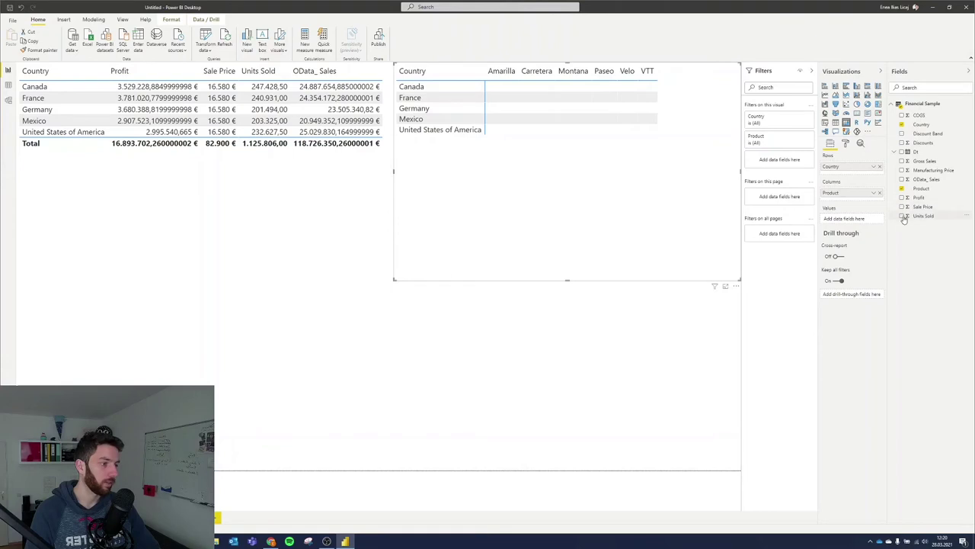
{"action": "left_click", "coordinate": [902, 216]}
{"action": "left_click_drag", "start_coordinate": [467, 192], "coordinate": [88, 382]}
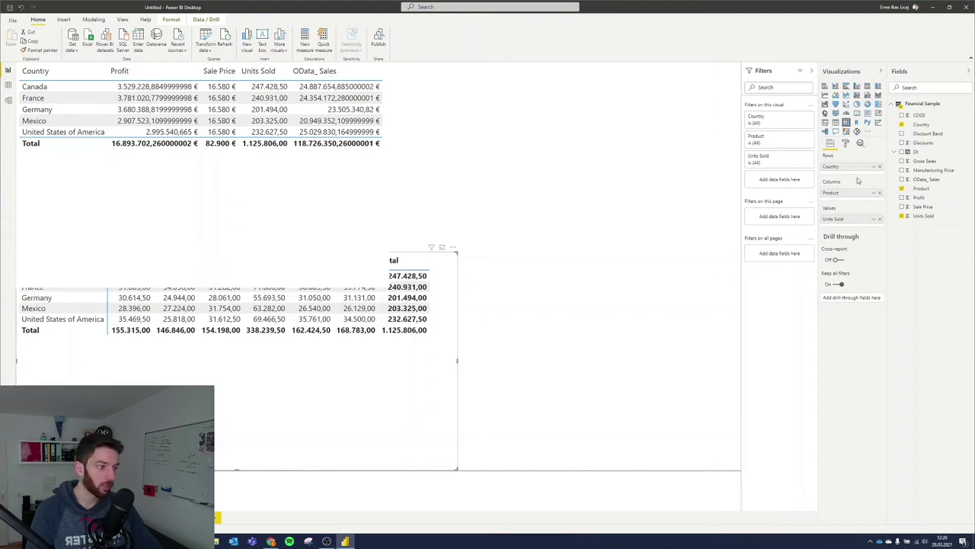
Nest Product under Country in the matrix rows, and expand Canada in the enlarged matrix.
{"action": "left_click_drag", "start_coordinate": [854, 193], "coordinate": [850, 176]}
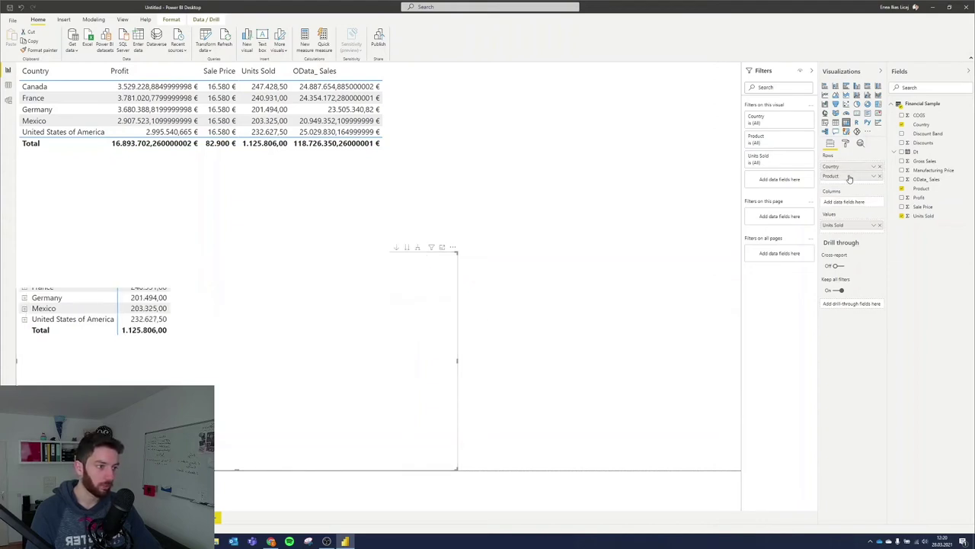
{"action": "left_click_drag", "start_coordinate": [456, 248], "coordinate": [507, 203]}
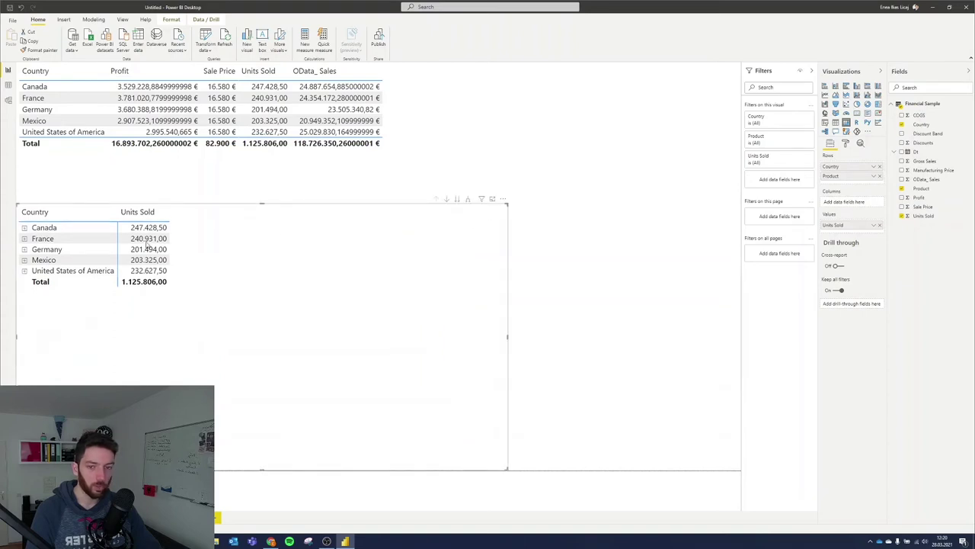
{"action": "left_click", "coordinate": [25, 228]}
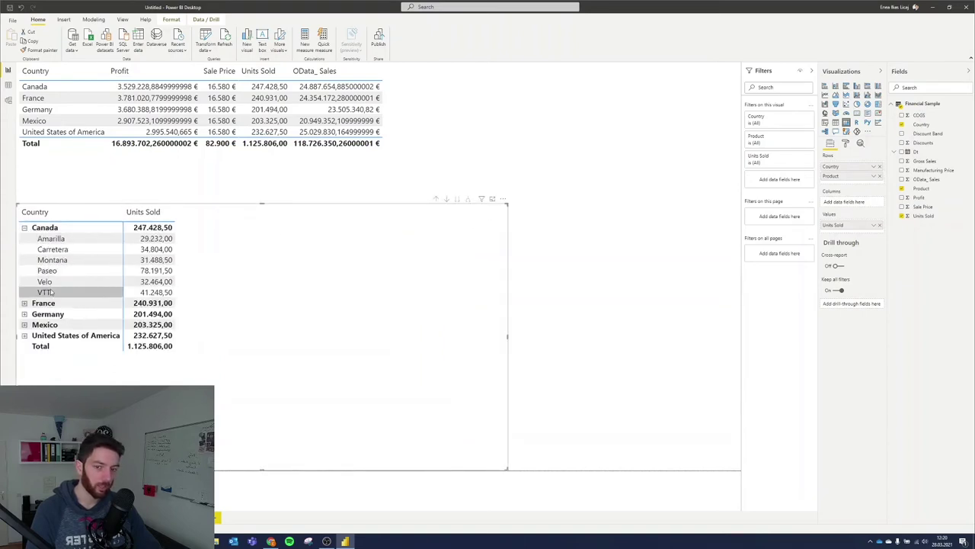
Expand France, Germany and Mexico in the matrix and look through their product rows.
{"action": "left_click", "coordinate": [24, 303]}
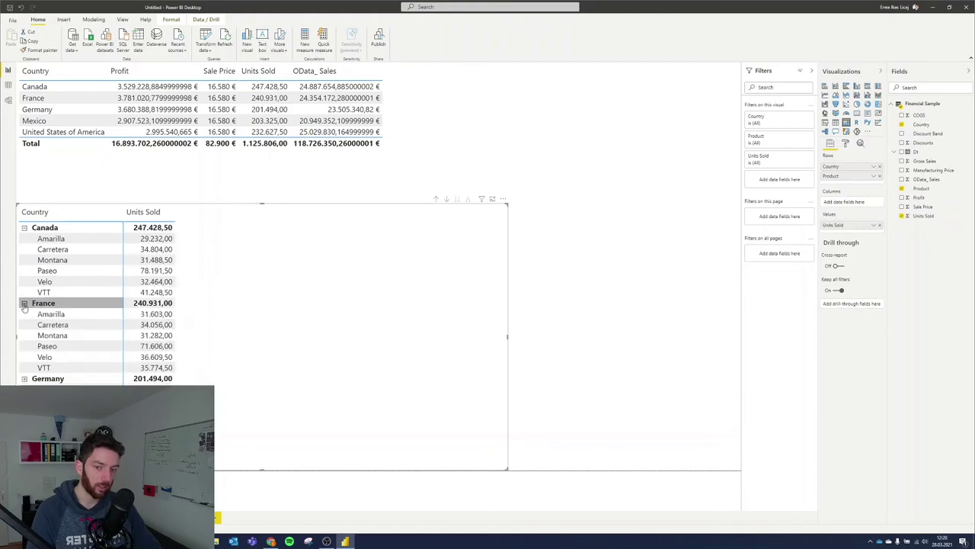
{"action": "left_click", "coordinate": [24, 379]}
{"action": "scroll", "coordinate": [97, 305], "scroll_direction": "down", "scroll_amount": 2}
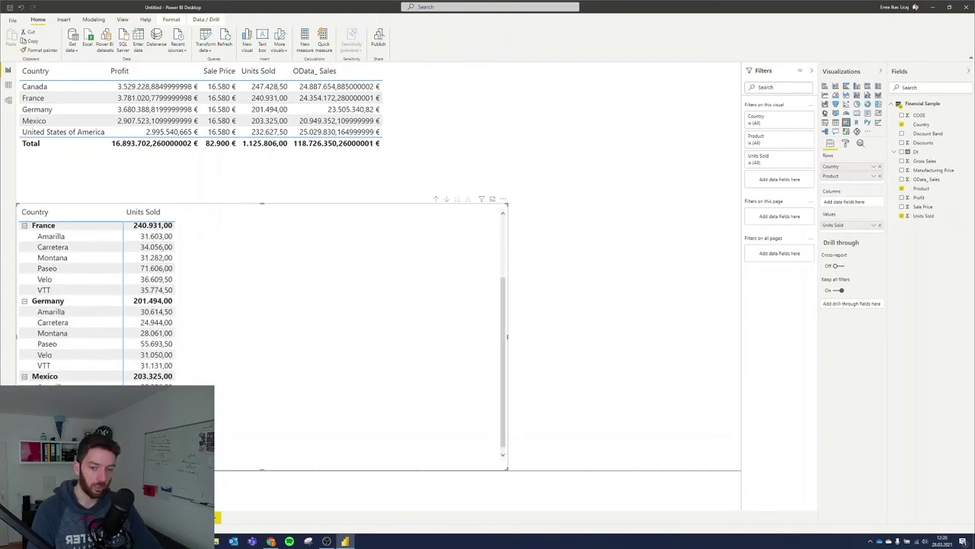
{"action": "scroll", "coordinate": [179, 241], "scroll_direction": "down", "scroll_amount": 2}
{"action": "scroll", "coordinate": [179, 240], "scroll_direction": "up", "scroll_amount": 5}
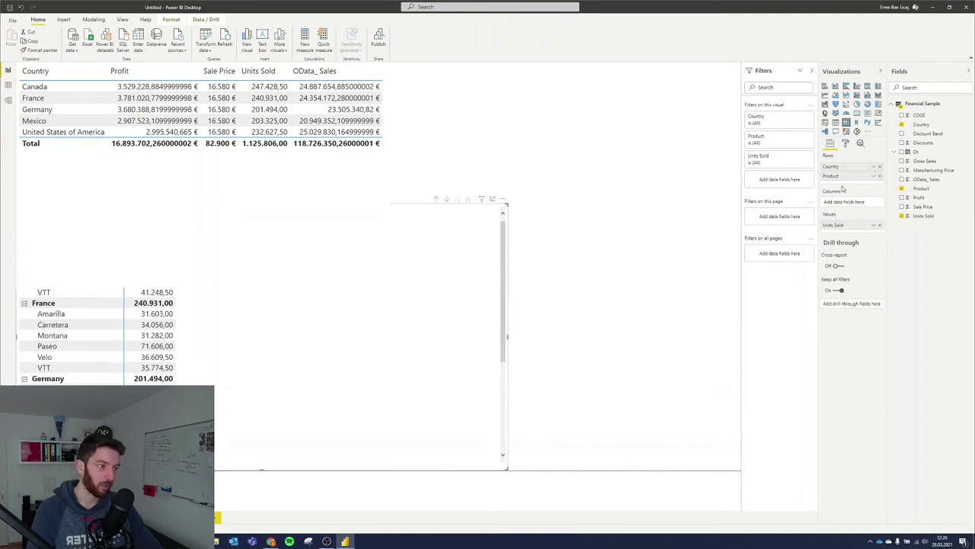
Move Product from the matrix rows to its columns, and shift the matrix lower on the page.
{"action": "left_click_drag", "start_coordinate": [844, 183], "coordinate": [844, 200]}
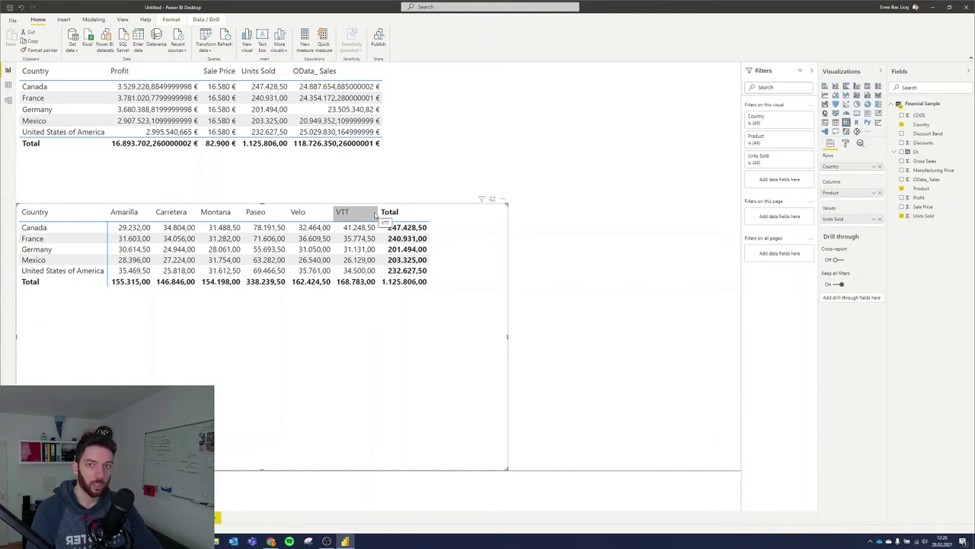
{"action": "left_click", "coordinate": [522, 358]}
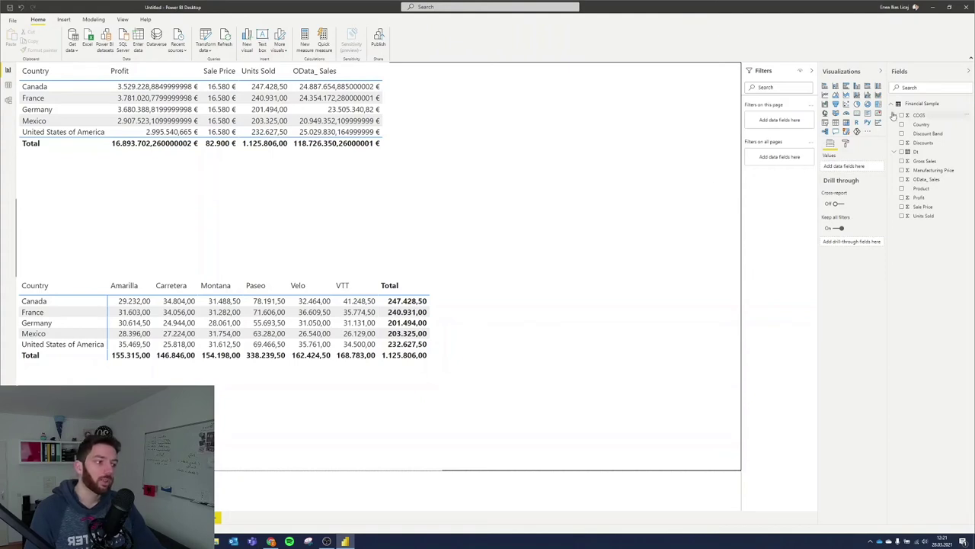
Insert a slicer based on Country, and make it narrower and taller beside the table.
{"action": "left_click", "coordinate": [825, 122]}
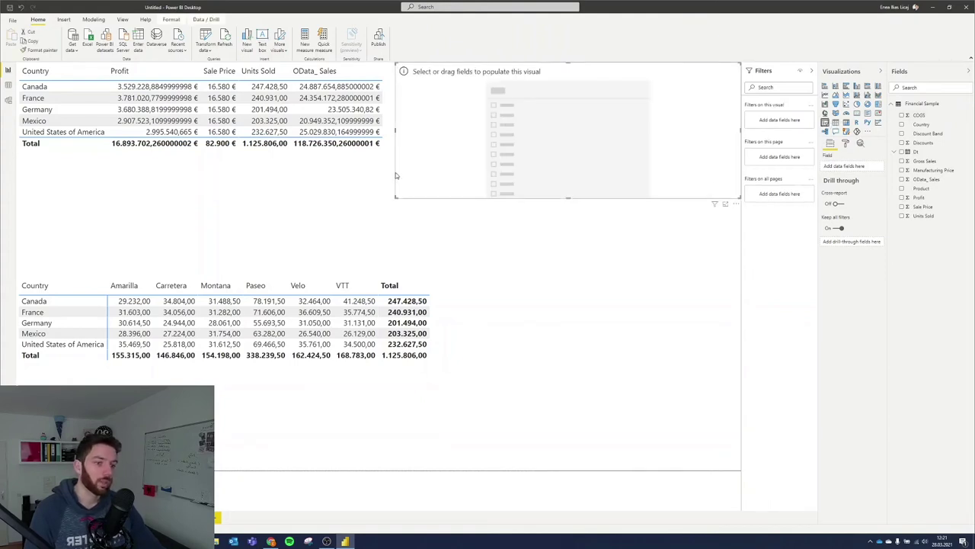
{"action": "left_click_drag", "start_coordinate": [396, 131], "coordinate": [512, 149]}
{"action": "left_click_drag", "start_coordinate": [517, 197], "coordinate": [579, 250]}
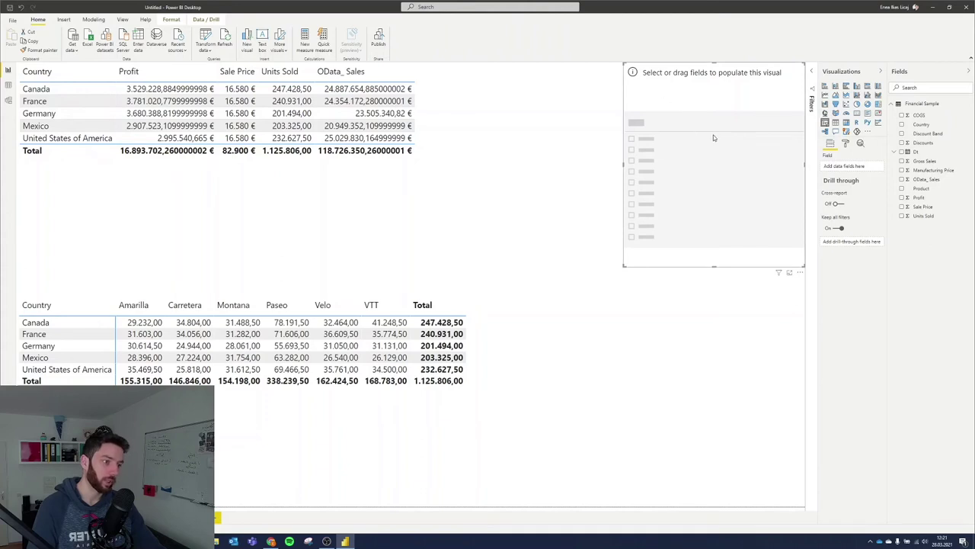
{"action": "left_click", "coordinate": [902, 124]}
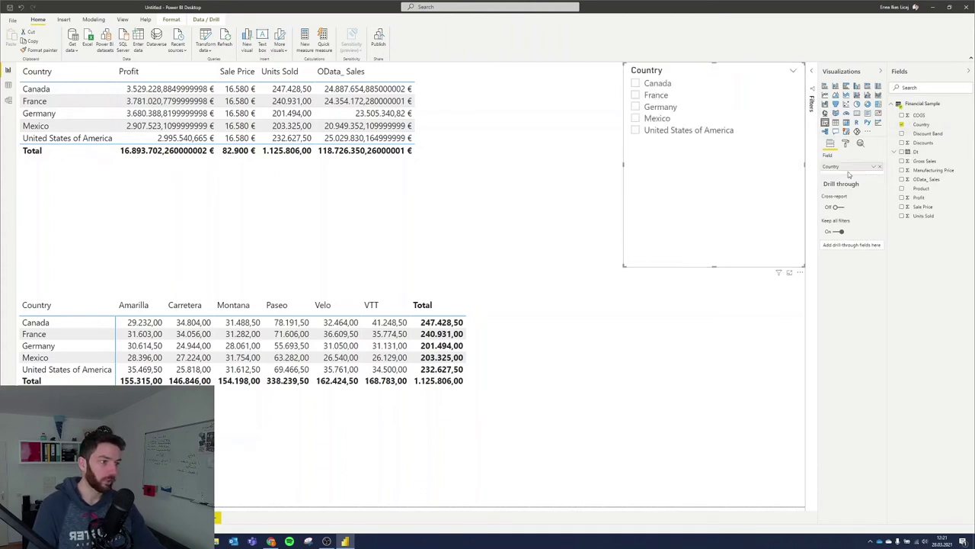
Filter the page by Canada, France and Germany in turn with the slicer, clear it, and toggle Germany on and off.
{"action": "left_click", "coordinate": [635, 84]}
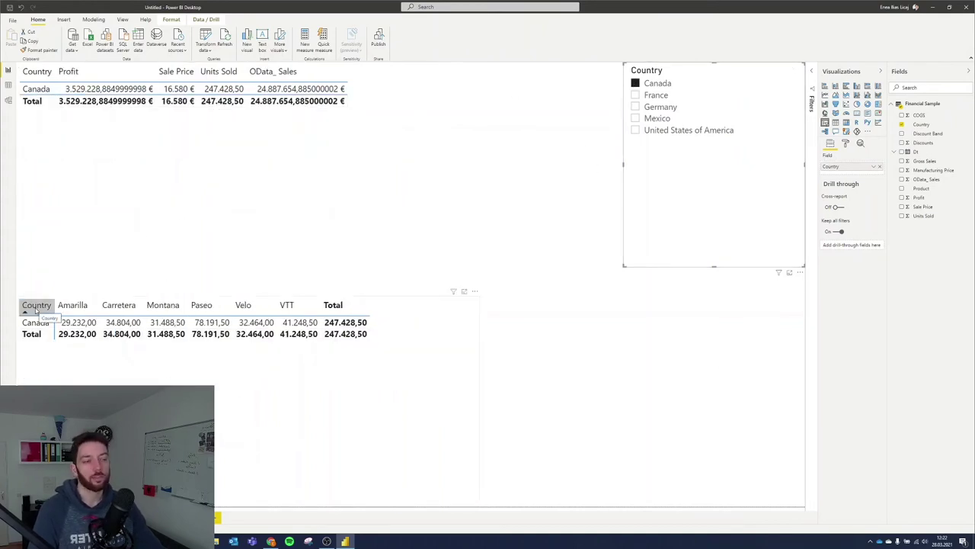
{"action": "left_click", "coordinate": [636, 96]}
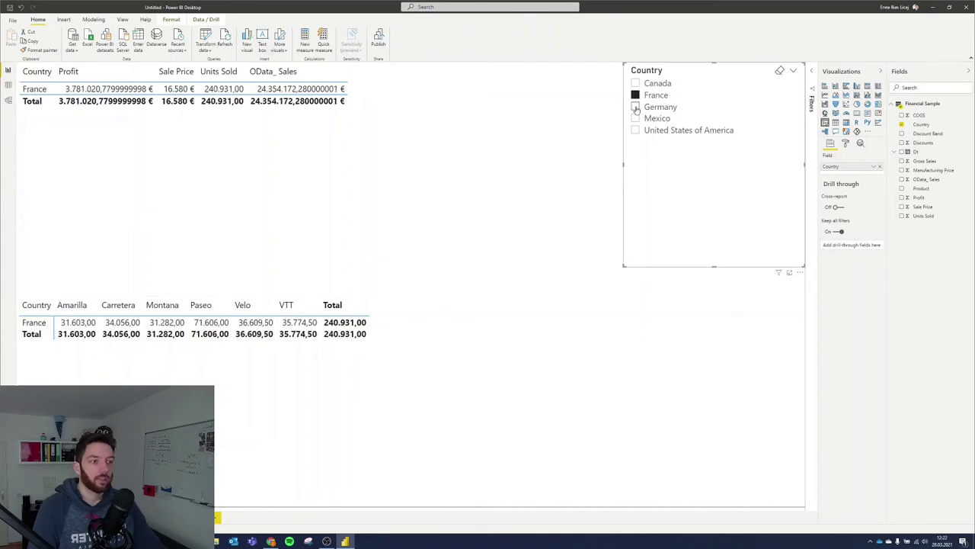
{"action": "left_click", "coordinate": [635, 107]}
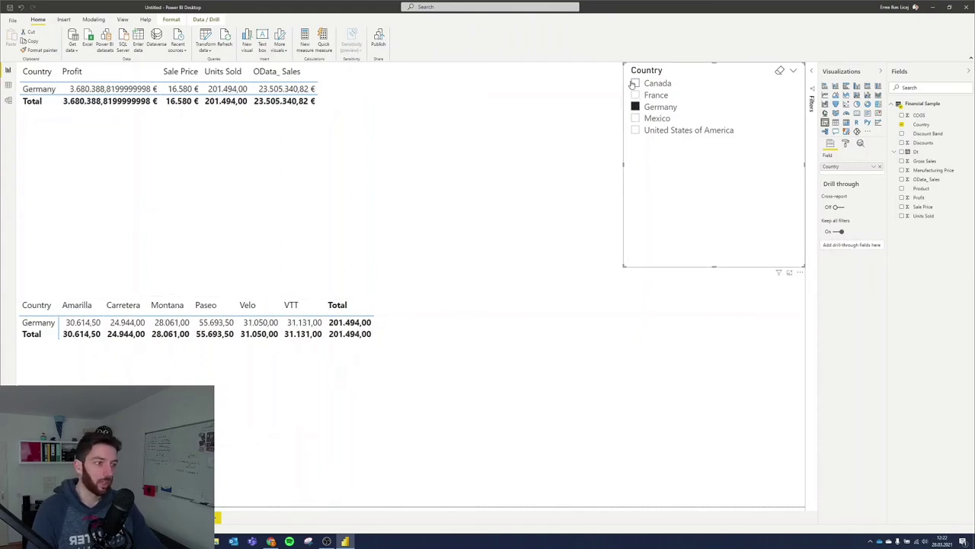
{"action": "left_click", "coordinate": [779, 72]}
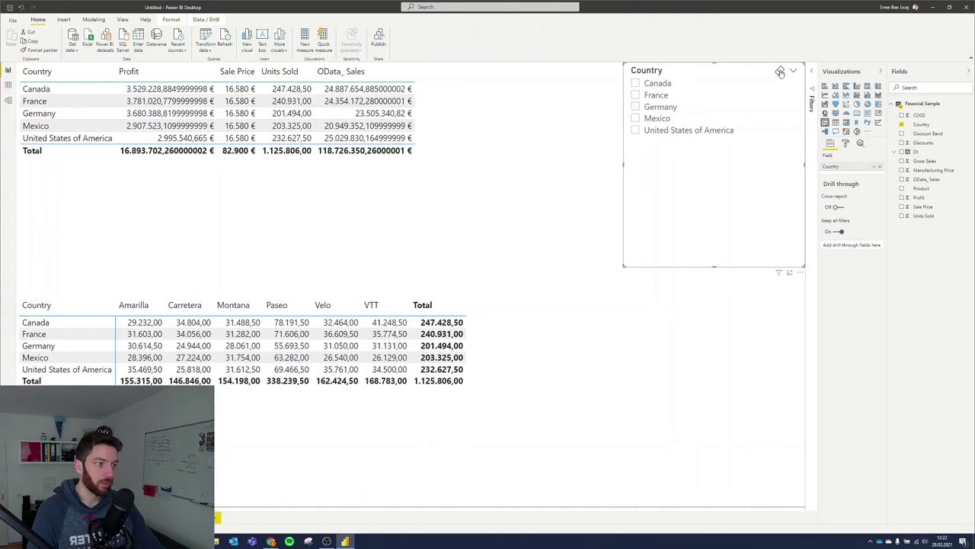
{"action": "left_click", "coordinate": [635, 106]}
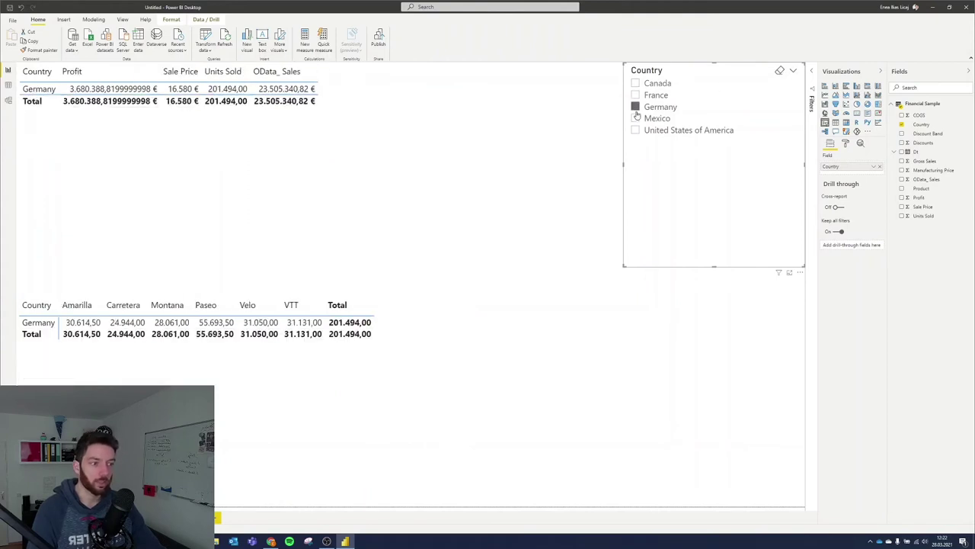
{"action": "left_click", "coordinate": [637, 107]}
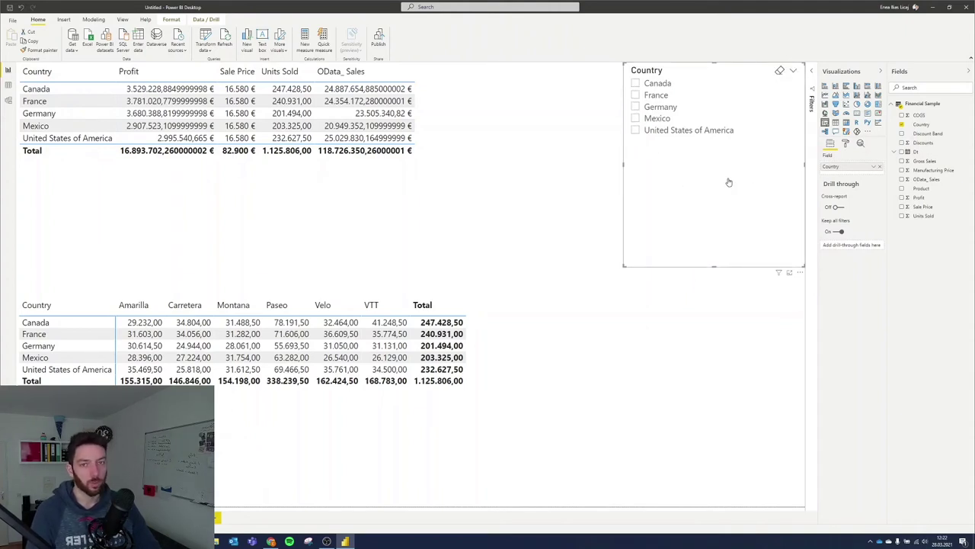
Change the Country slicer from a list to a dropdown, and reduce its height to fit.
{"action": "left_click", "coordinate": [793, 70]}
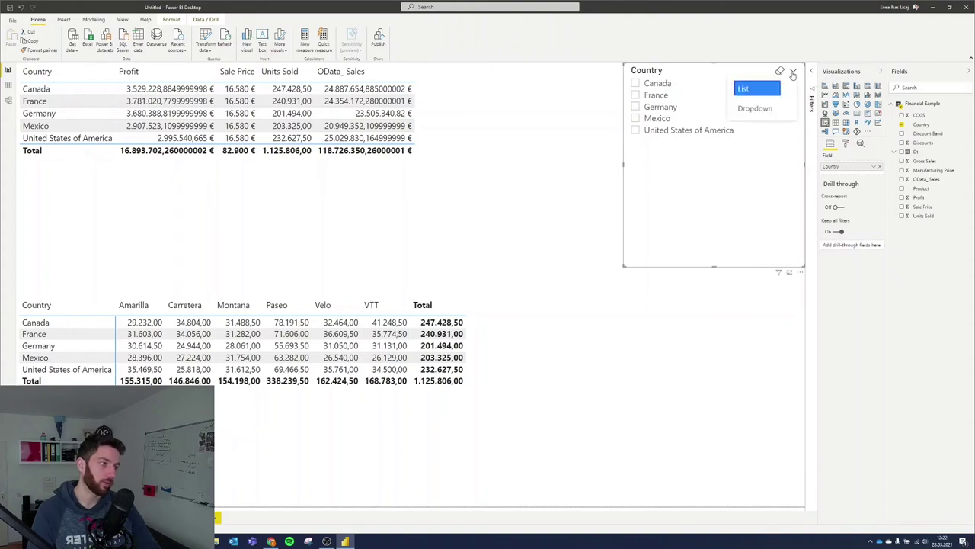
{"action": "left_click", "coordinate": [756, 109]}
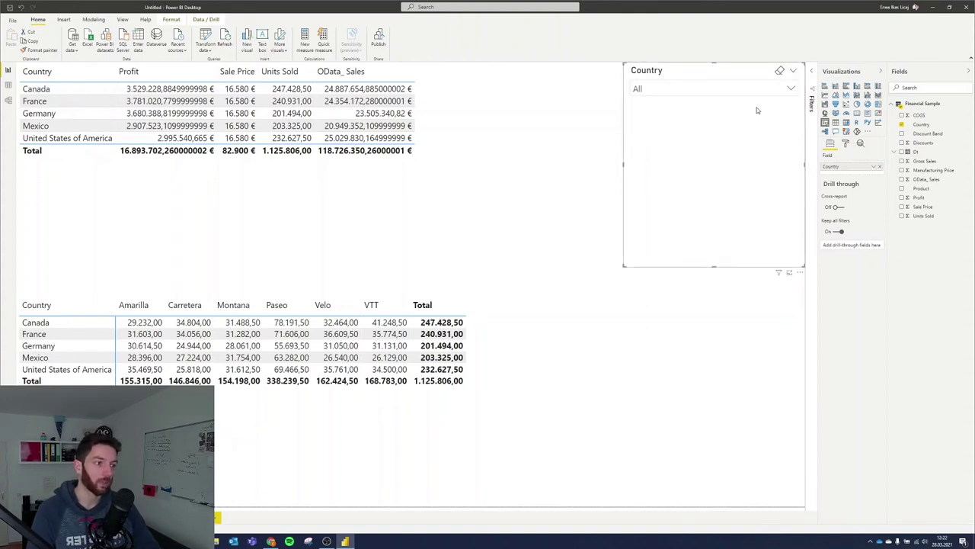
{"action": "left_click_drag", "start_coordinate": [716, 266], "coordinate": [704, 139]}
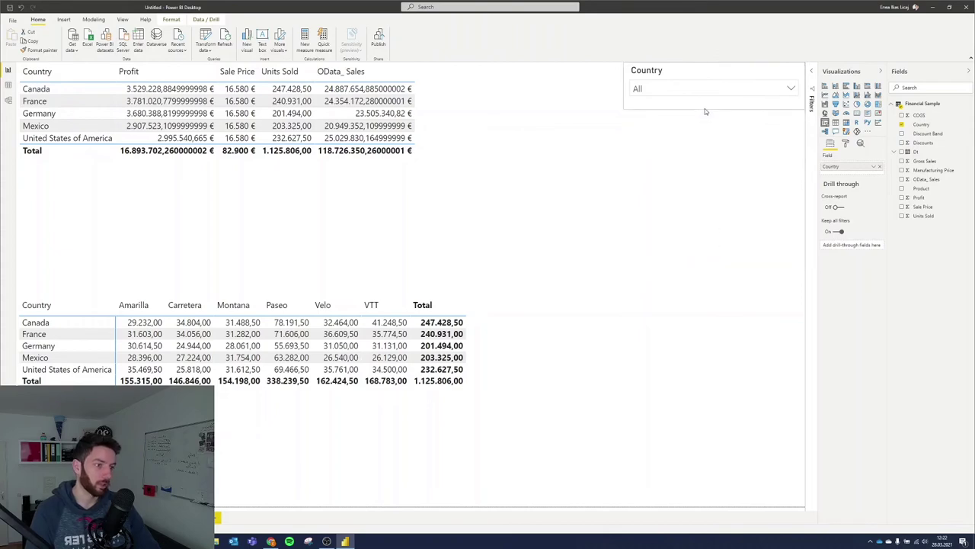
Toggle France and Canada on and off in the slicer's dropdown, and close it.
{"action": "left_click", "coordinate": [791, 88]}
{"action": "left_click", "coordinate": [655, 115]}
{"action": "left_click", "coordinate": [658, 118]}
{"action": "left_click", "coordinate": [640, 104]}
{"action": "left_click", "coordinate": [640, 105]}
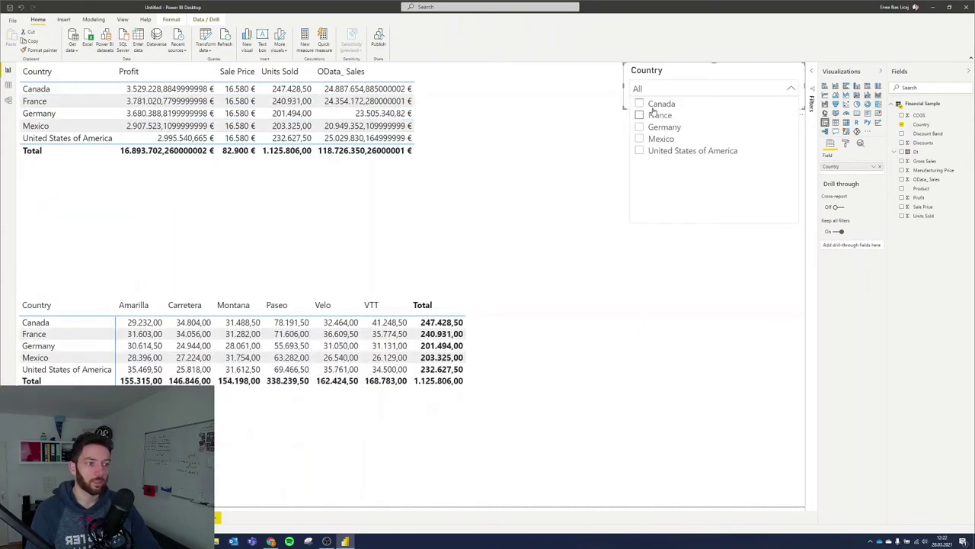
{"action": "left_click", "coordinate": [754, 204]}
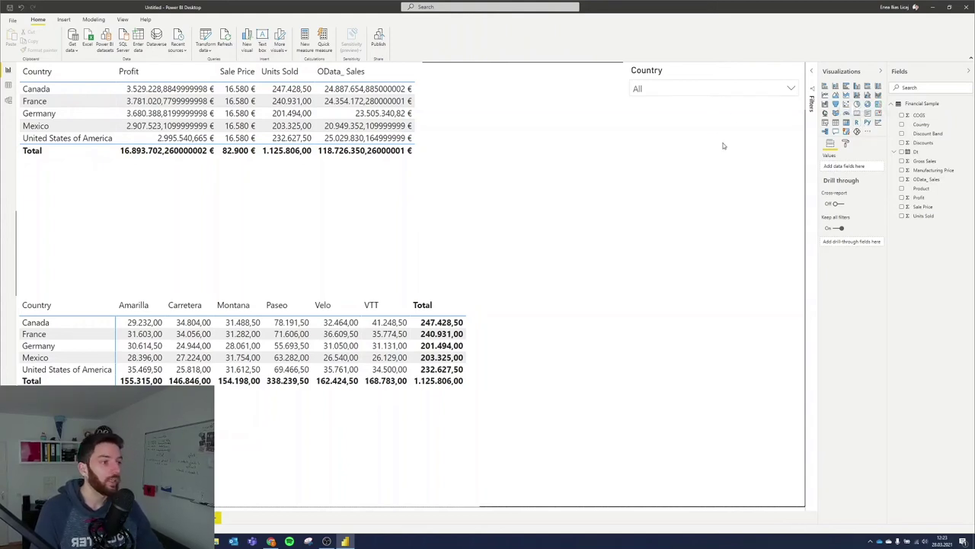
Open the gallery of additional Power BI visuals, check My organization, and browse the AppSource categories and visuals.
{"action": "left_click", "coordinate": [869, 133]}
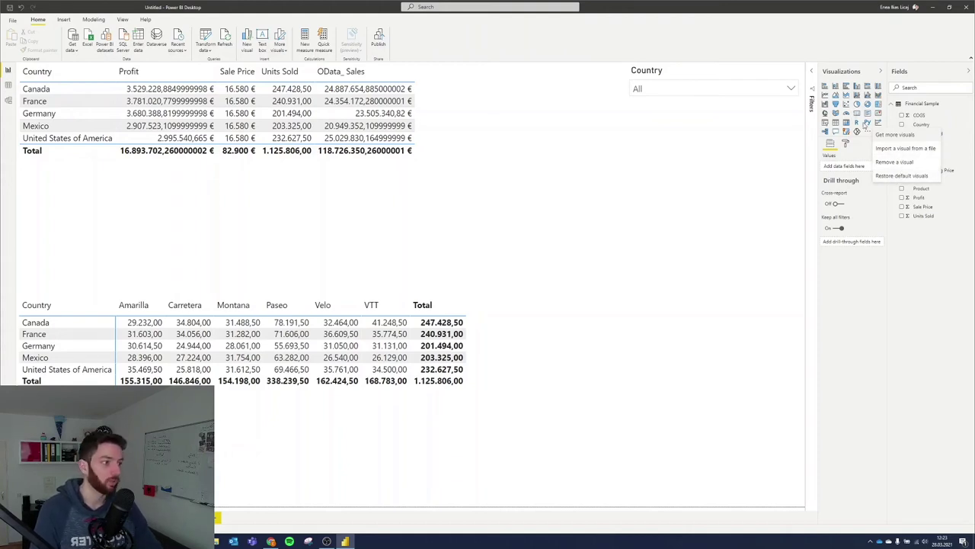
{"action": "key", "text": "Escape"}
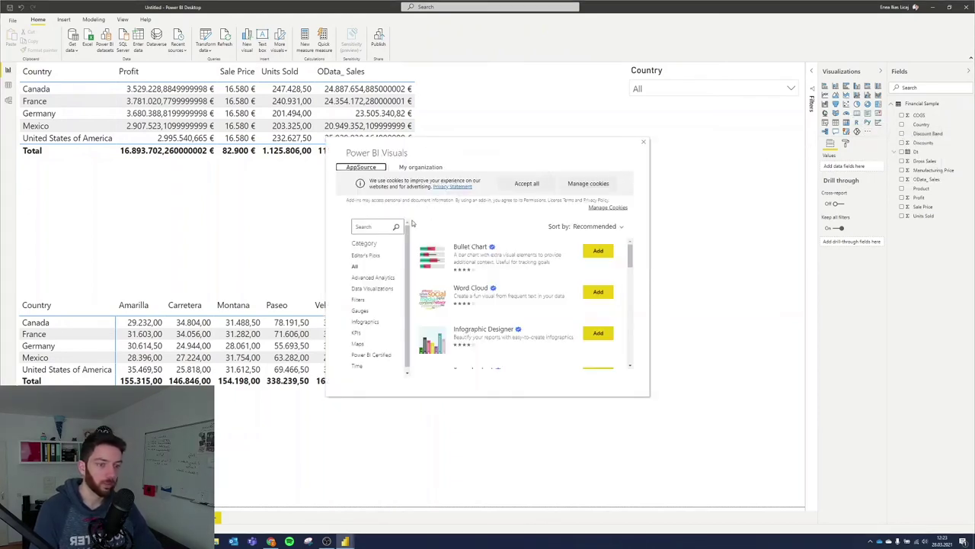
{"action": "left_click", "coordinate": [368, 168]}
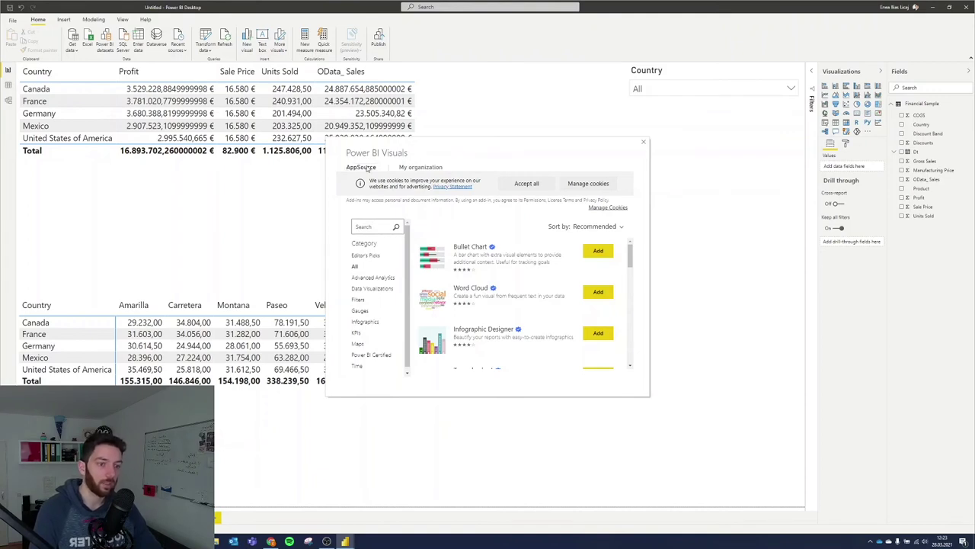
{"action": "left_click", "coordinate": [425, 168]}
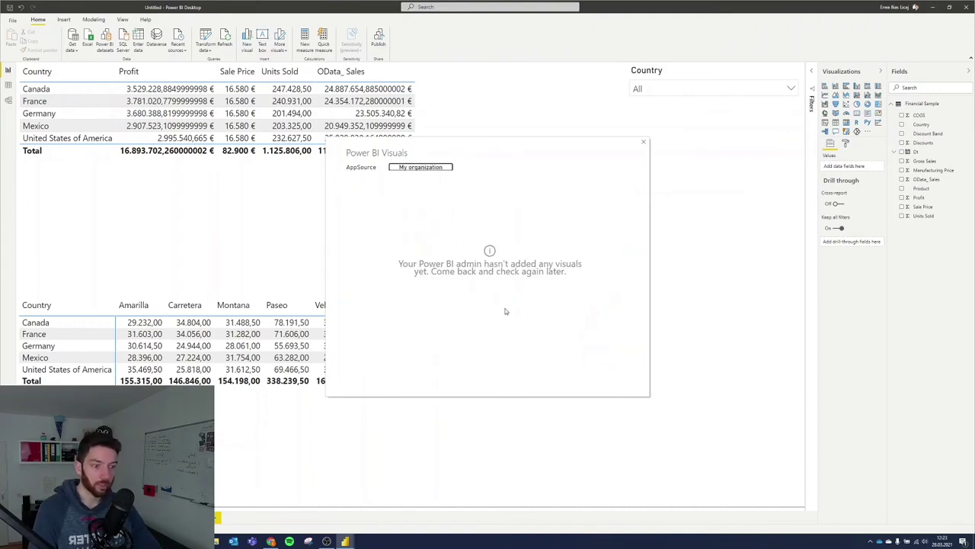
{"action": "left_click", "coordinate": [356, 167]}
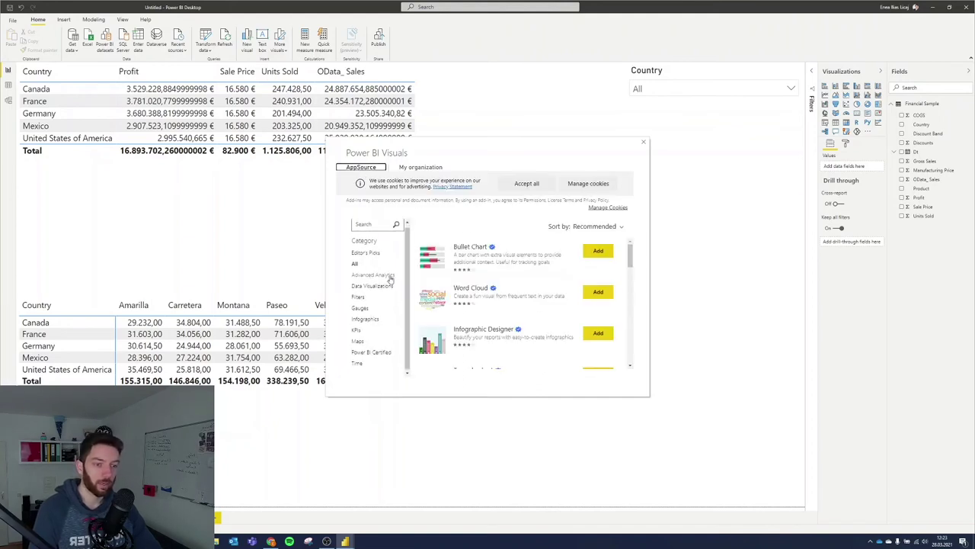
{"action": "scroll", "coordinate": [477, 284], "scroll_direction": "down", "scroll_amount": 5}
{"action": "scroll", "coordinate": [476, 284], "scroll_direction": "up", "scroll_amount": 5}
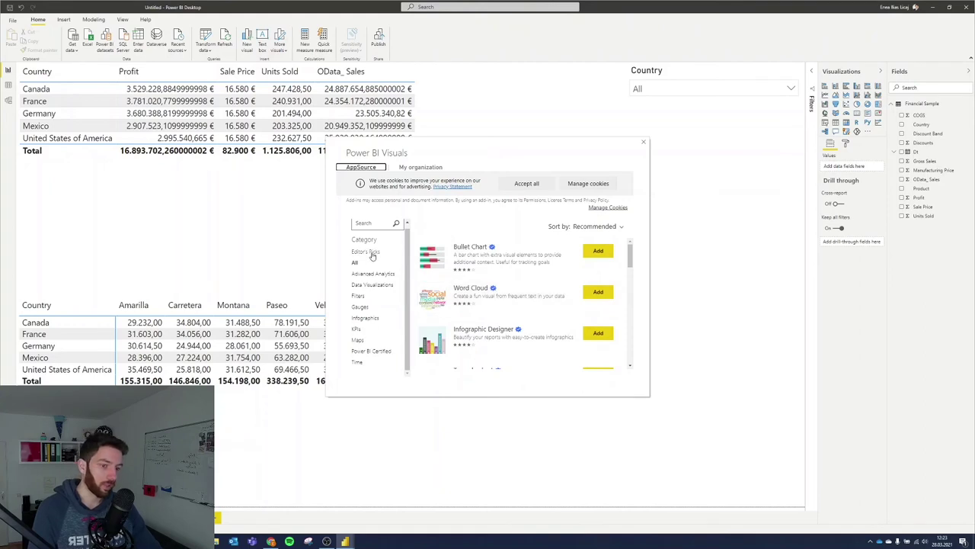
{"action": "scroll", "coordinate": [488, 269], "scroll_direction": "down", "scroll_amount": 4}
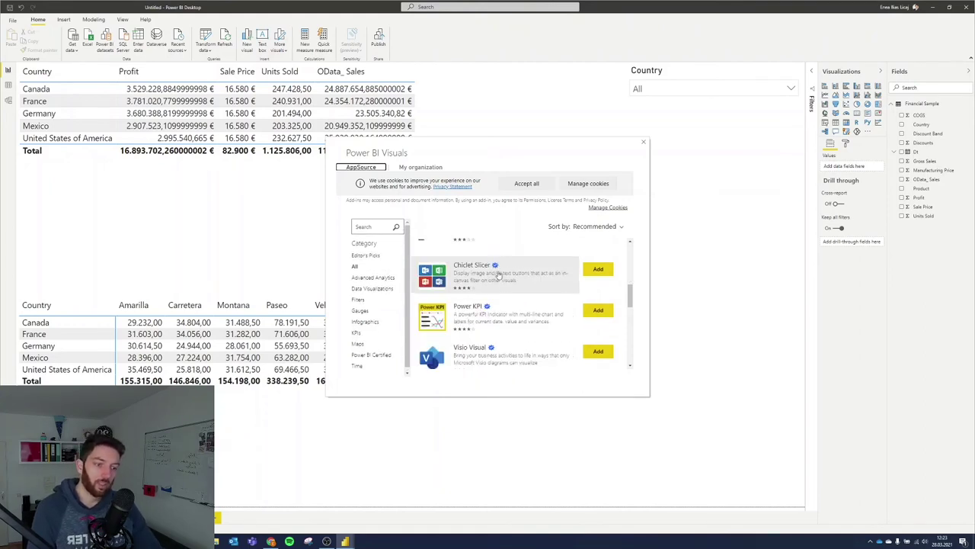
{"action": "scroll", "coordinate": [487, 305], "scroll_direction": "down", "scroll_amount": 3}
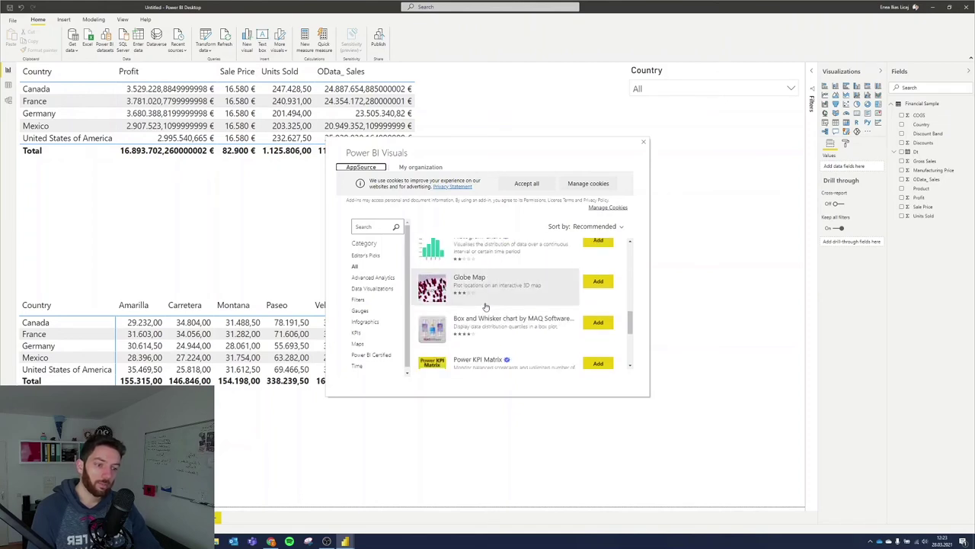
{"action": "scroll", "coordinate": [485, 306], "scroll_direction": "up", "scroll_amount": 1}
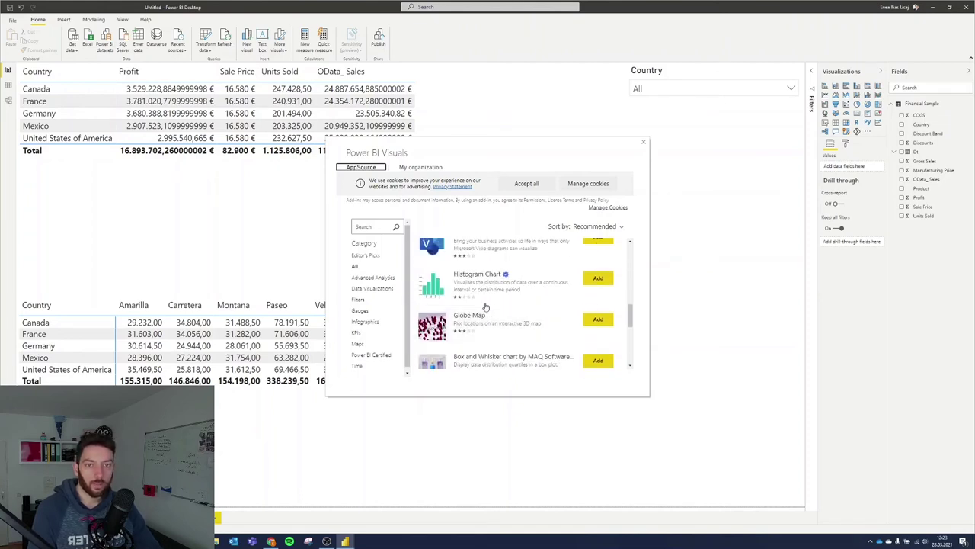
{"action": "key", "text": "Escape"}
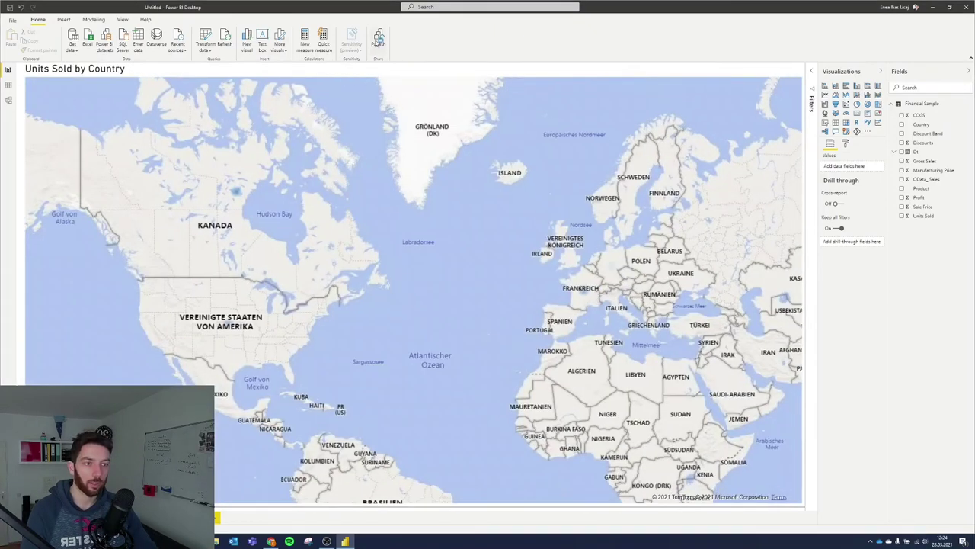
Save the report as DemoPBI in the Downloads folder and publish it to My workspace.
{"action": "left_click", "coordinate": [378, 41]}
{"action": "left_click", "coordinate": [526, 284]}
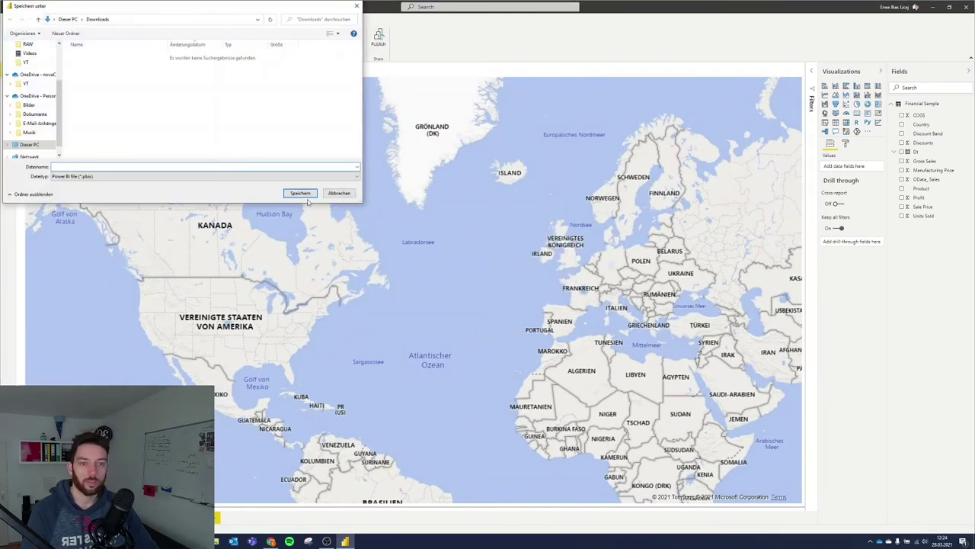
{"action": "type", "text": "Demo"}
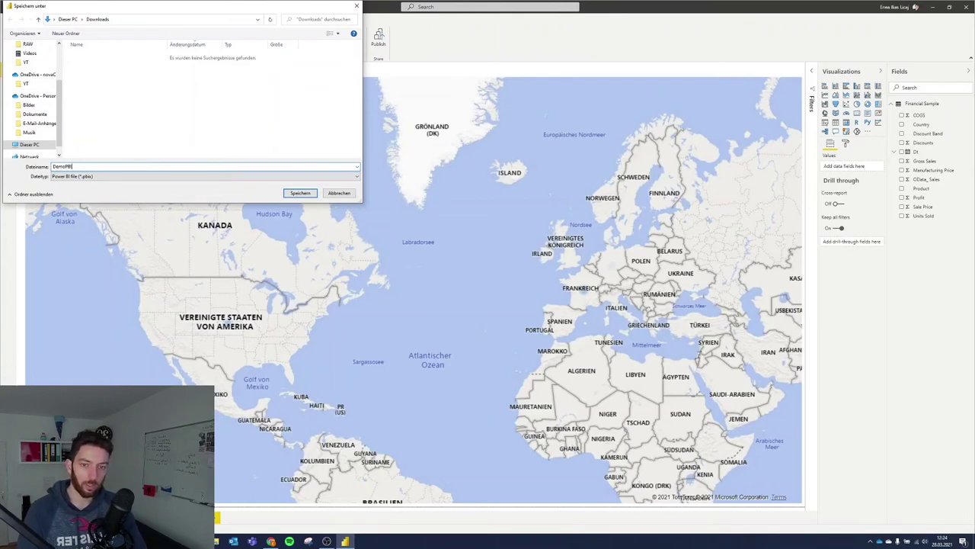
{"action": "type", "text": "PBI"}
{"action": "key", "text": "Return"}
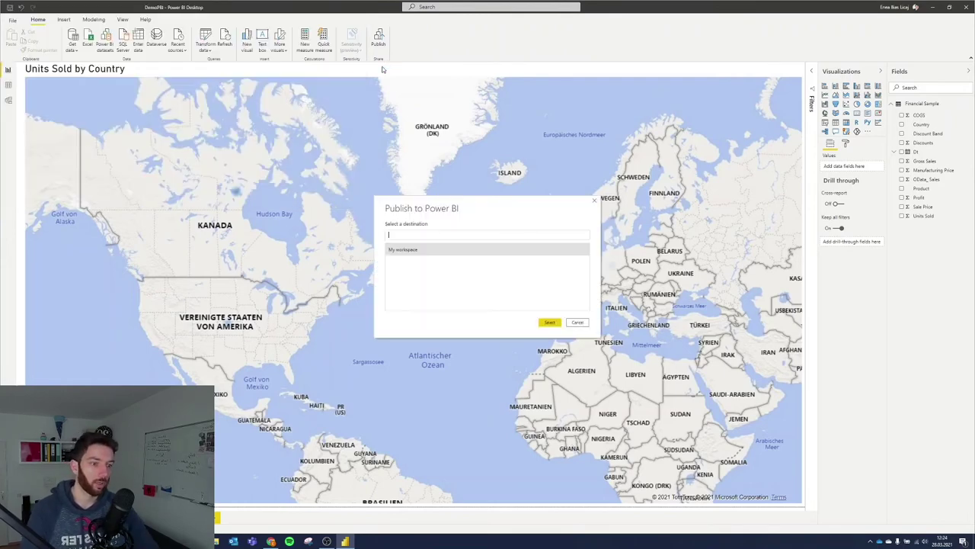
{"action": "double_click", "coordinate": [407, 250]}
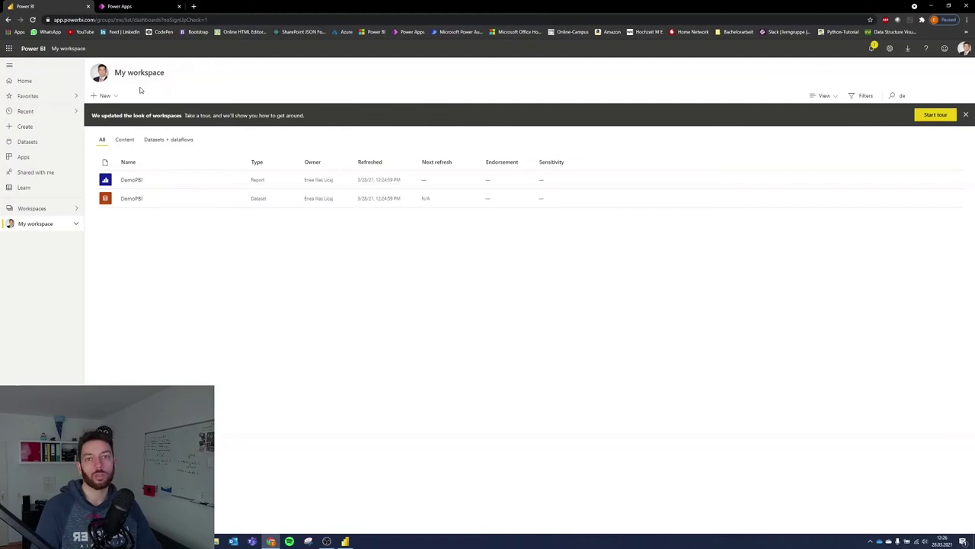
Open the DemoPBI report and pin the Units Sold by Country map to a new dashboard named DemoDash.
{"action": "left_click", "coordinate": [132, 183]}
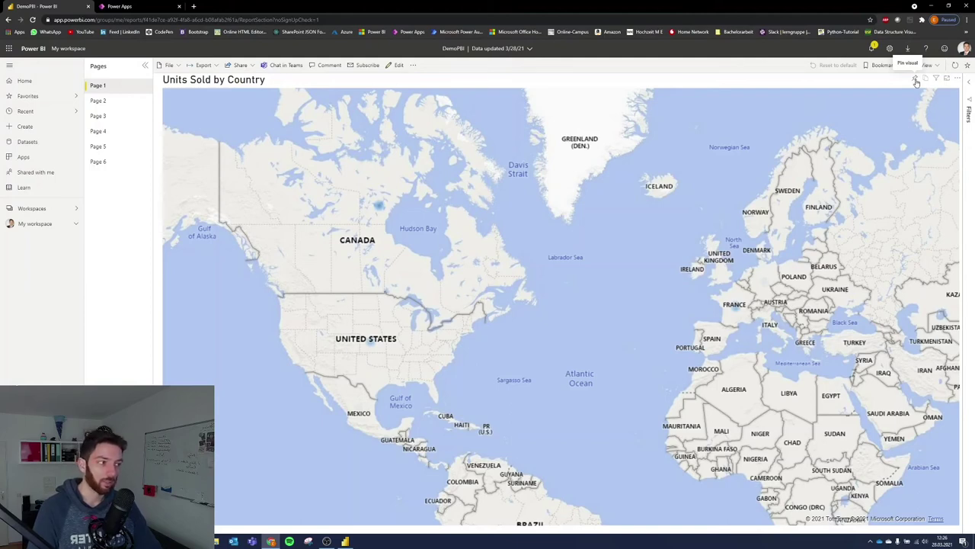
{"action": "left_click", "coordinate": [916, 79]}
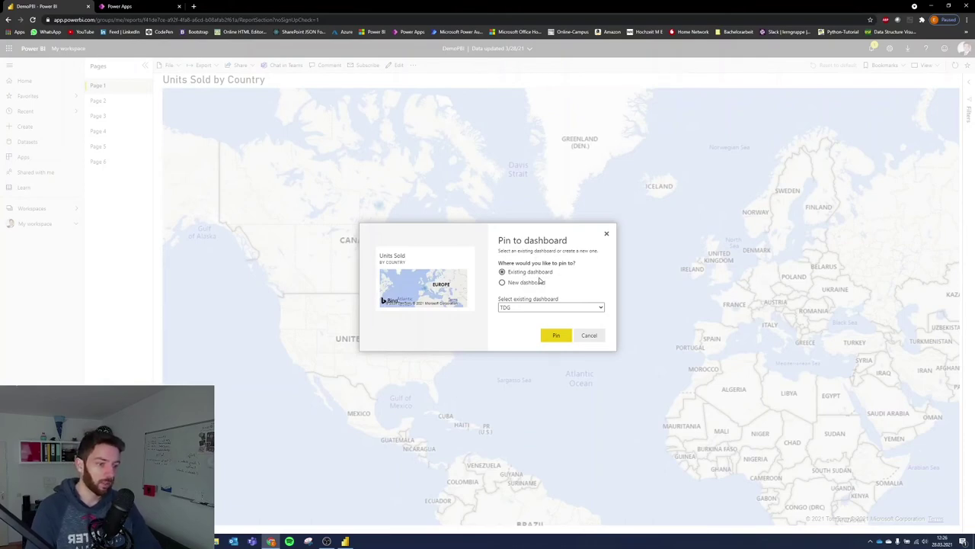
{"action": "left_click", "coordinate": [537, 284]}
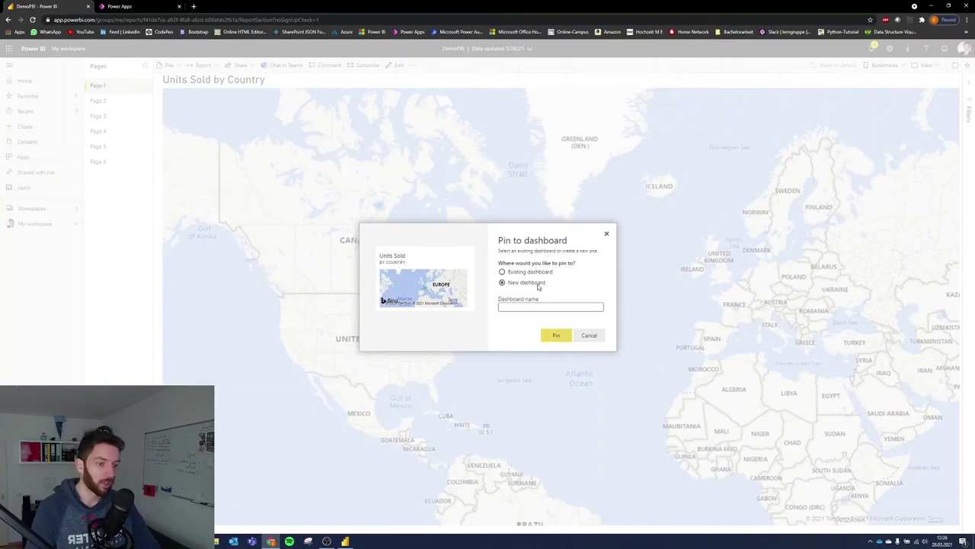
{"action": "left_click", "coordinate": [544, 305]}
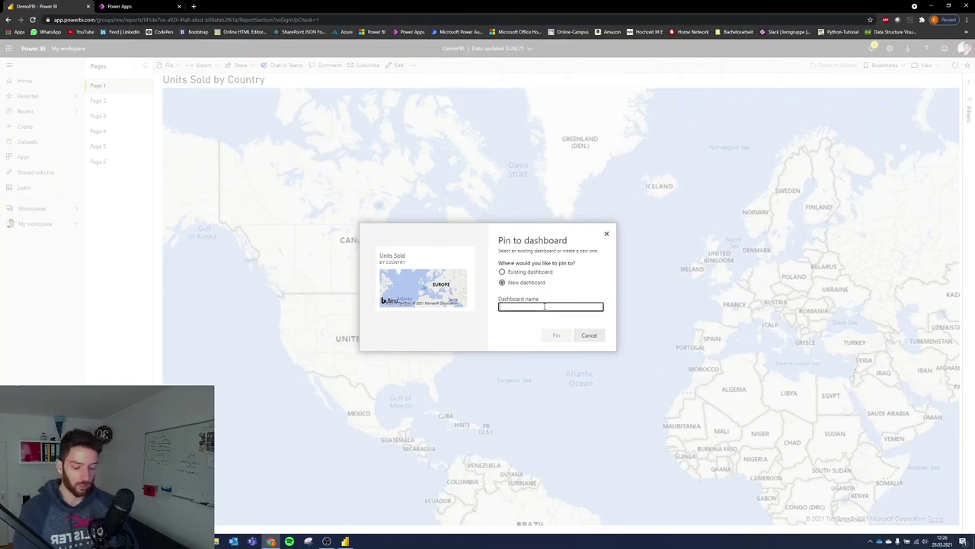
{"action": "type", "text": "DemoDash"}
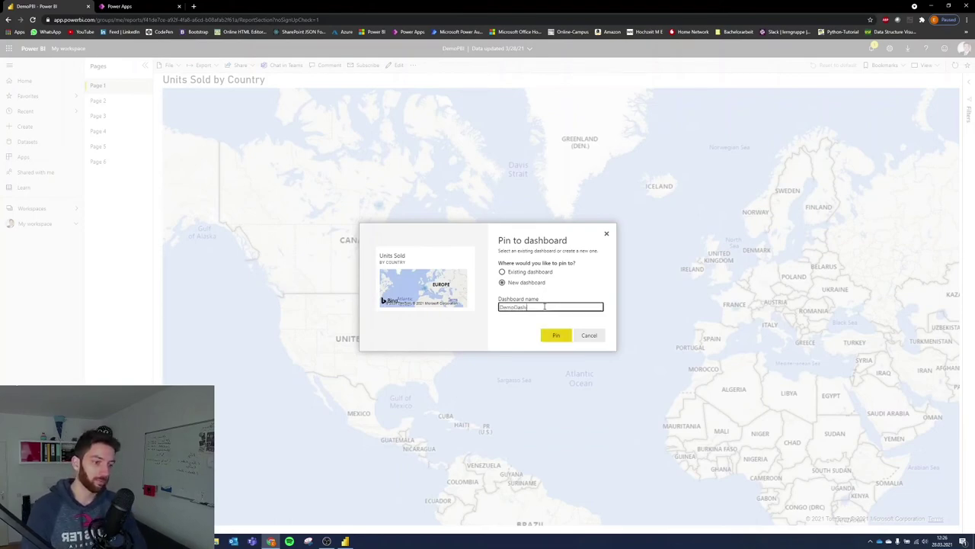
{"action": "left_click", "coordinate": [563, 342]}
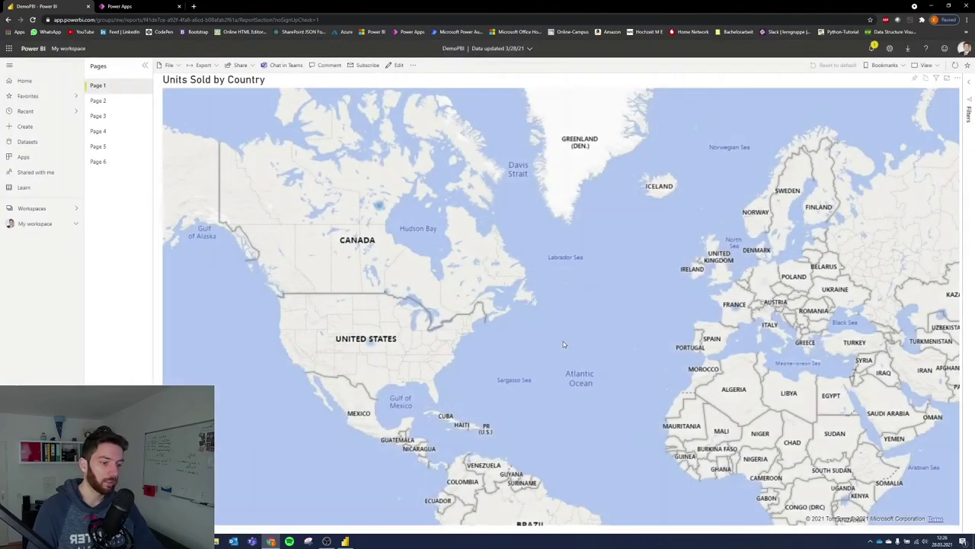
Pin the Sale Price and Manufacturing Price by Country bar chart from Page 2 to the existing DemoDash dashboard.
{"action": "left_click", "coordinate": [106, 103]}
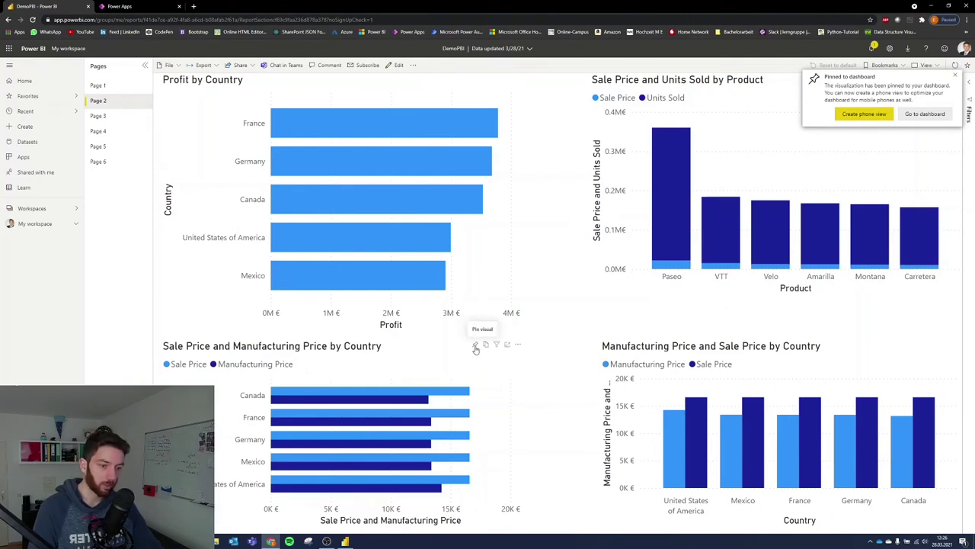
{"action": "left_click", "coordinate": [475, 346]}
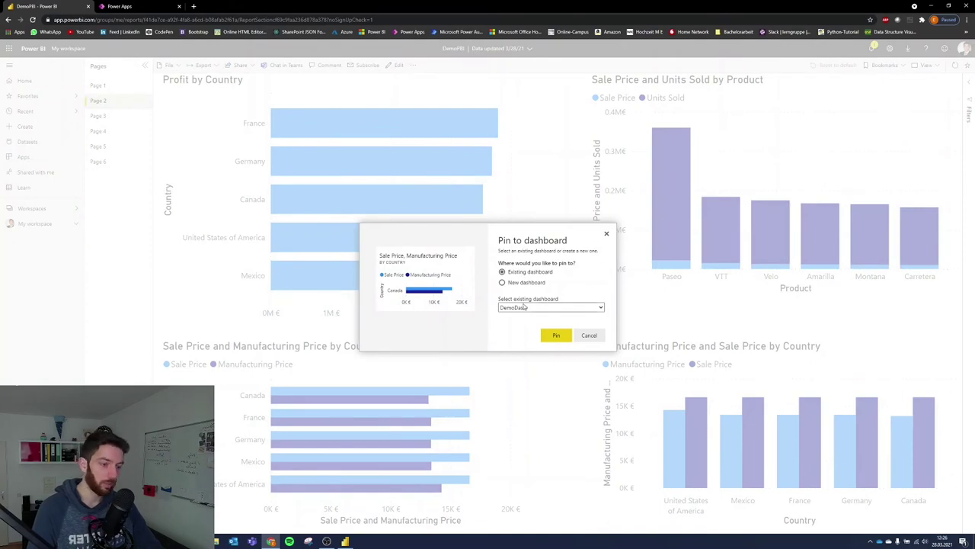
{"action": "left_click", "coordinate": [555, 335]}
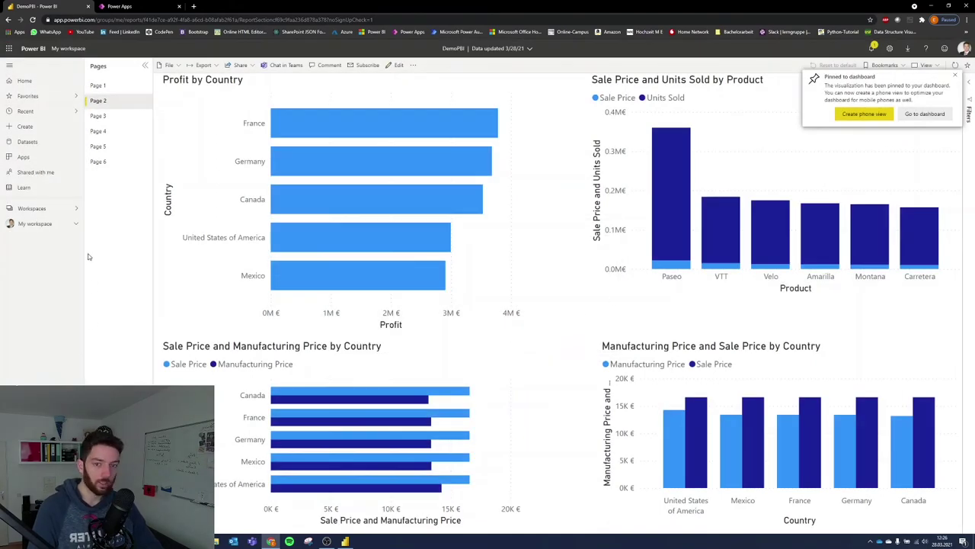
Pin the Manufacturing Price pie chart from Page 4 and the country-by-product matrix from Page 6 to DemoDash.
{"action": "left_click", "coordinate": [98, 131]}
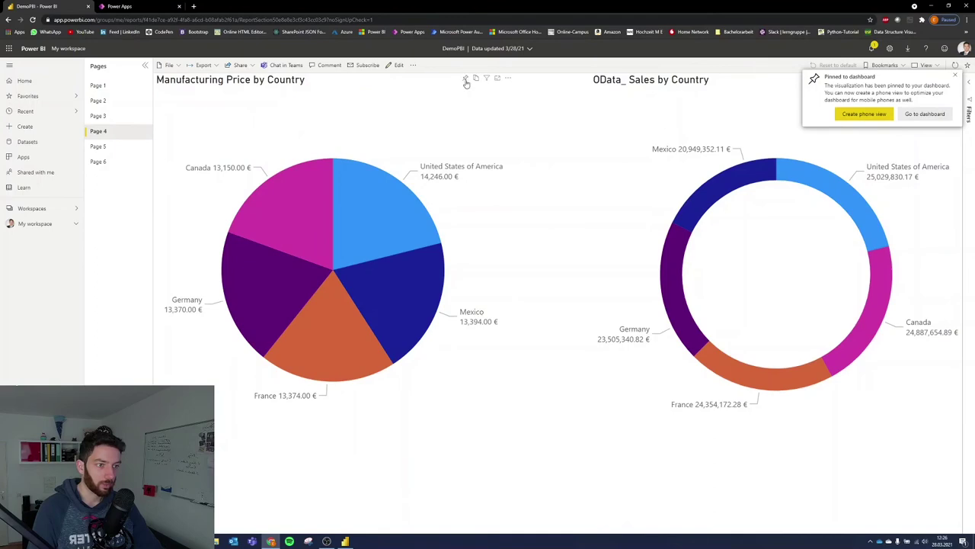
{"action": "left_click", "coordinate": [467, 79]}
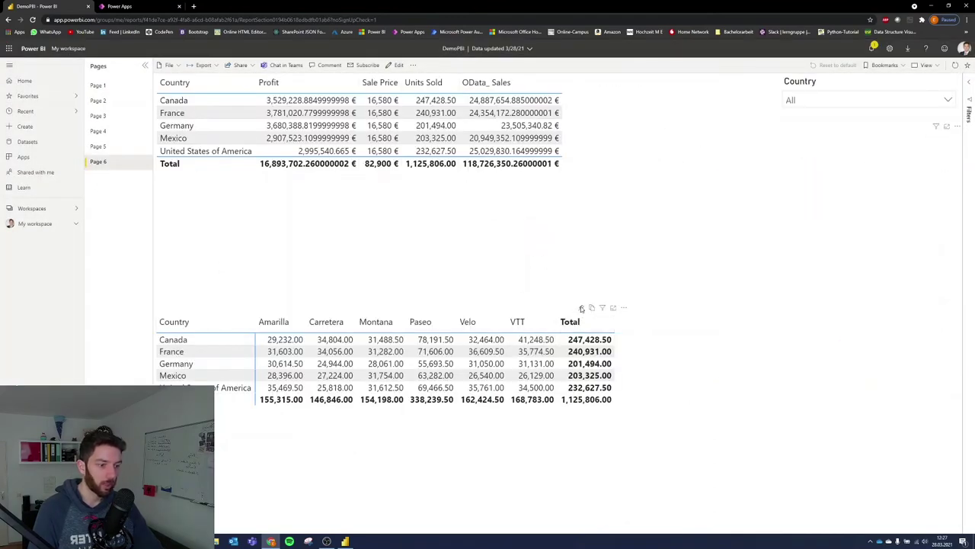
{"action": "left_click", "coordinate": [581, 309]}
{"action": "left_click", "coordinate": [558, 333]}
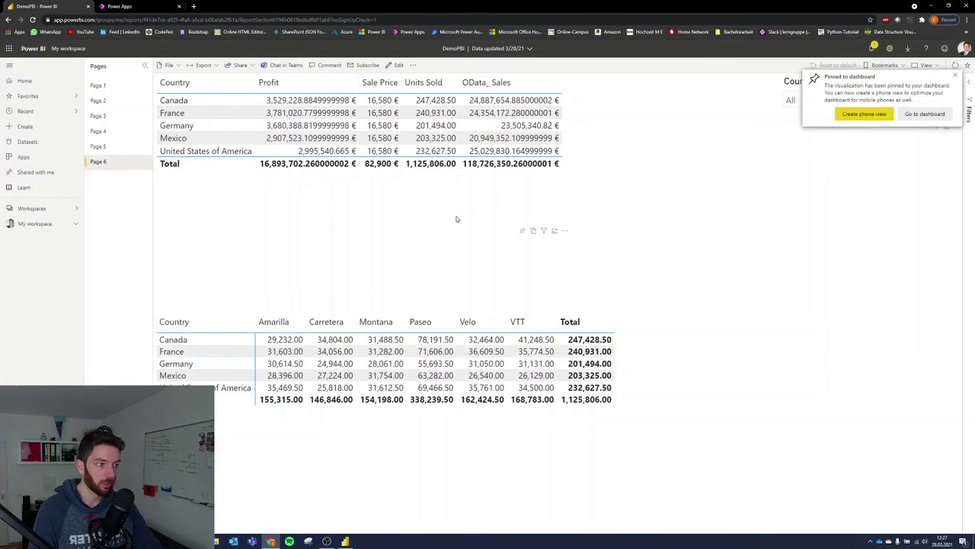
Open DemoDash, enlarge the map across the full tile area, and arrange the bar chart and widened matrix in the row below.
{"action": "left_click", "coordinate": [68, 48]}
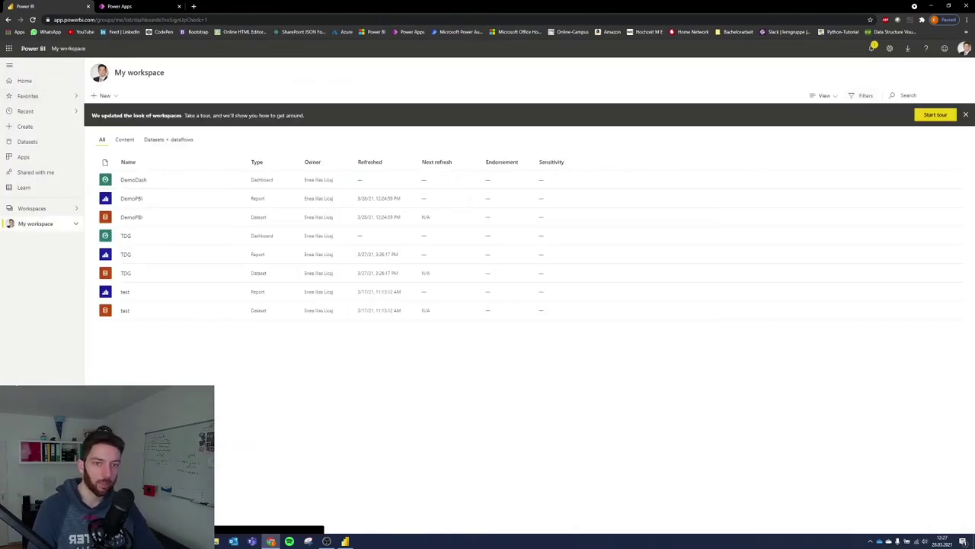
{"action": "left_click", "coordinate": [133, 180]}
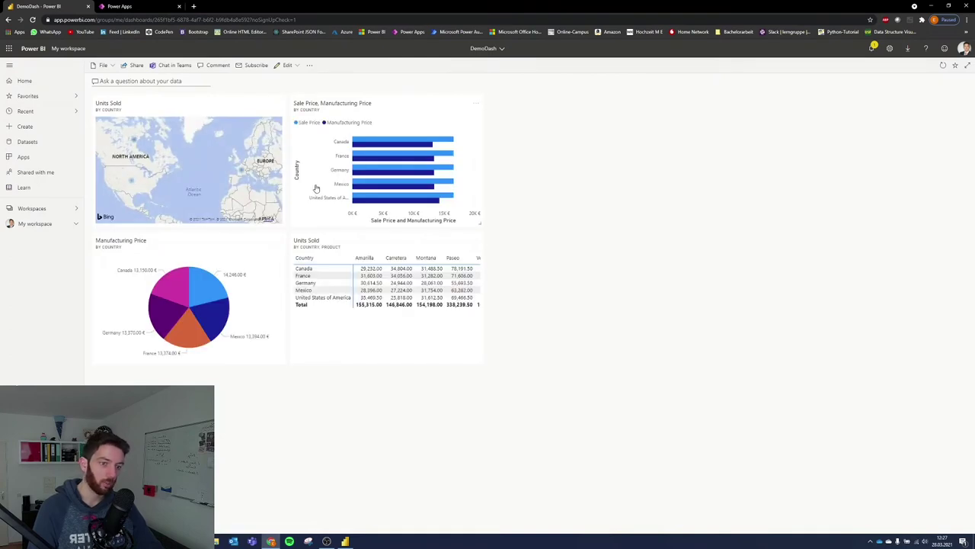
{"action": "left_click_drag", "start_coordinate": [315, 183], "coordinate": [572, 326]}
{"action": "left_click_drag", "start_coordinate": [283, 222], "coordinate": [777, 291]}
{"action": "left_click_drag", "start_coordinate": [480, 427], "coordinate": [581, 428]}
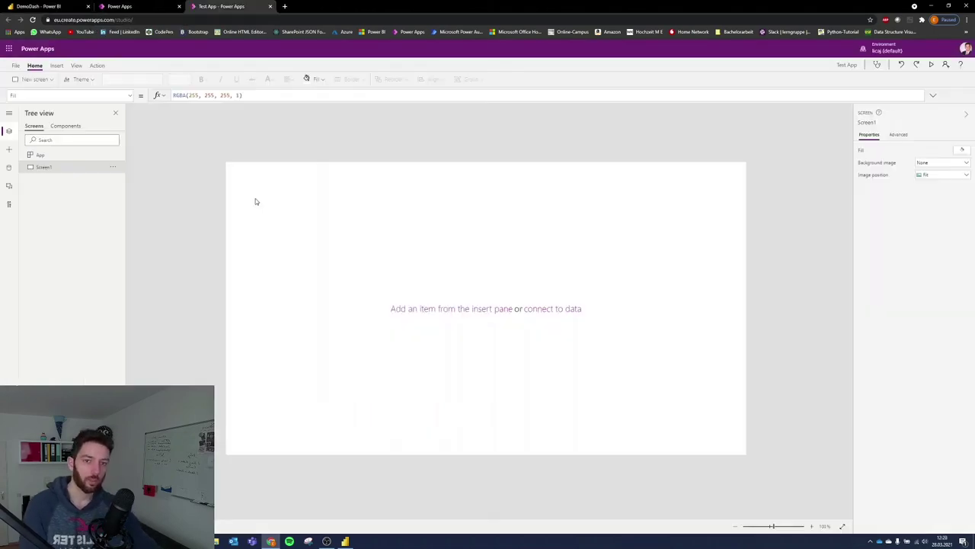
In the Power Apps Test App, insert a Power BI tile, resize it to about 632 by 436, and place it at position 0, 0.
{"action": "left_click", "coordinate": [179, 6]}
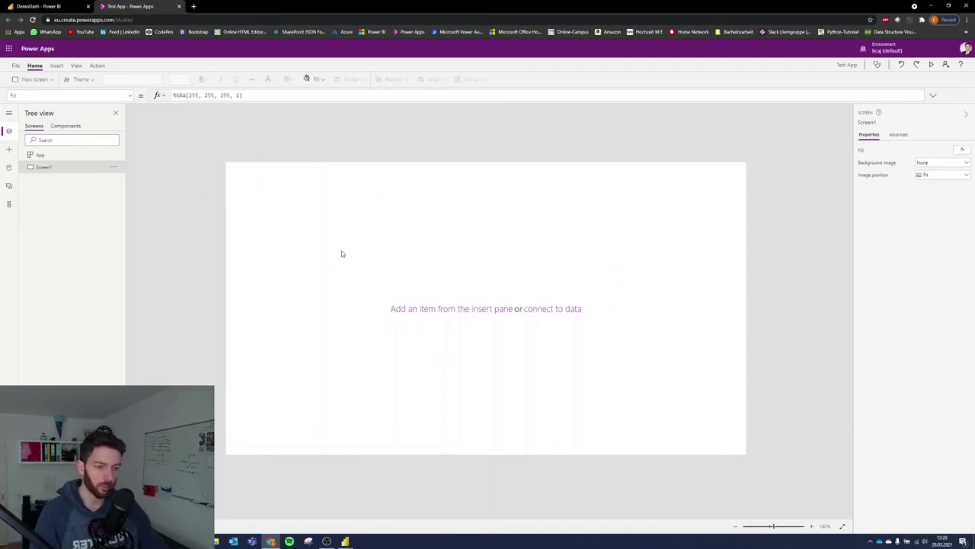
{"action": "left_click", "coordinate": [58, 67]}
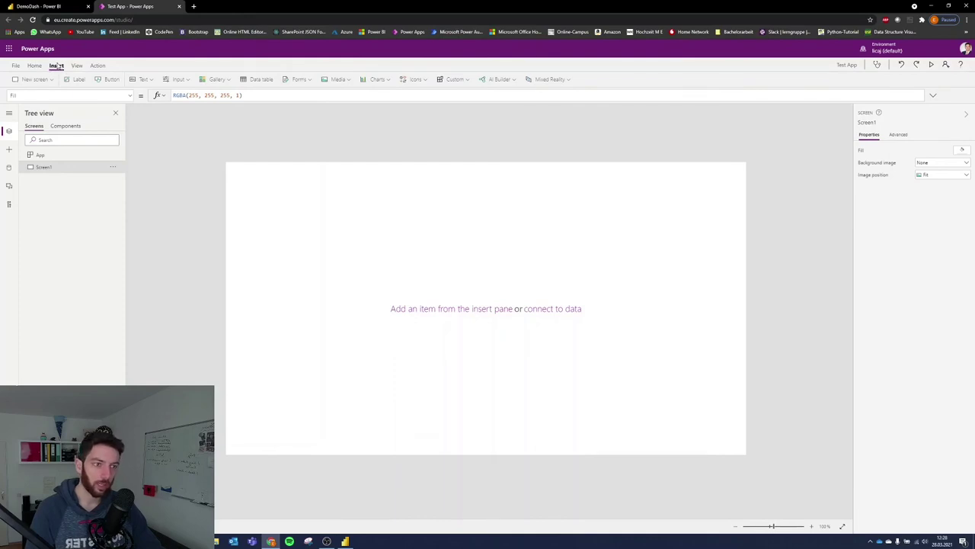
{"action": "left_click", "coordinate": [393, 81]}
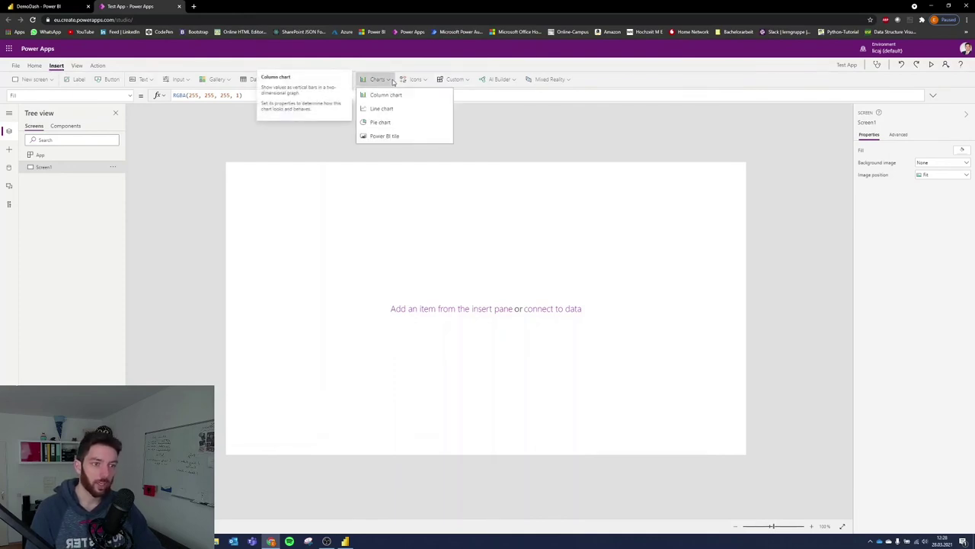
{"action": "left_click", "coordinate": [394, 136]}
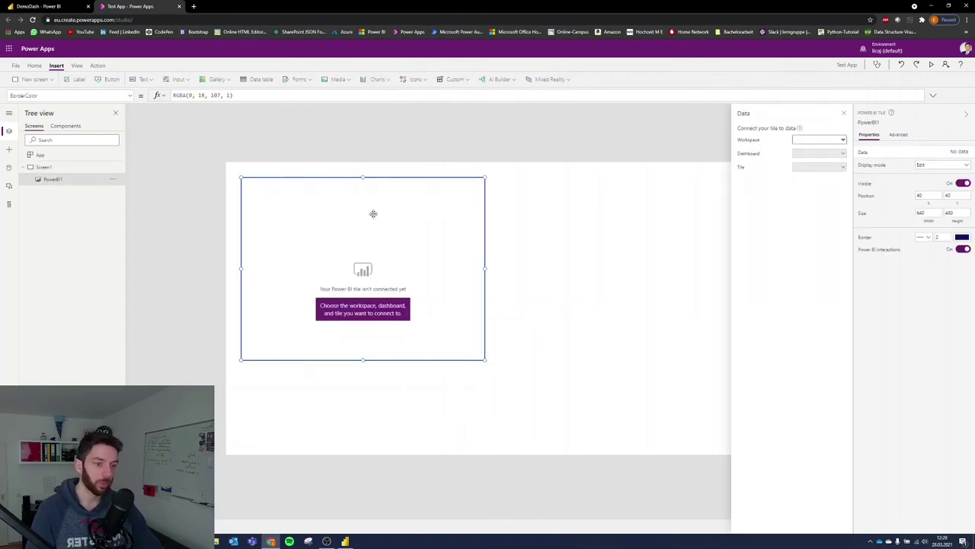
{"action": "mouse_move", "coordinate": [484, 361]}
{"action": "left_mouse_down"}
{"action": "mouse_move", "coordinate": [481, 425]}
{"action": "mouse_move", "coordinate": [477, 343]}
{"action": "left_mouse_up"}
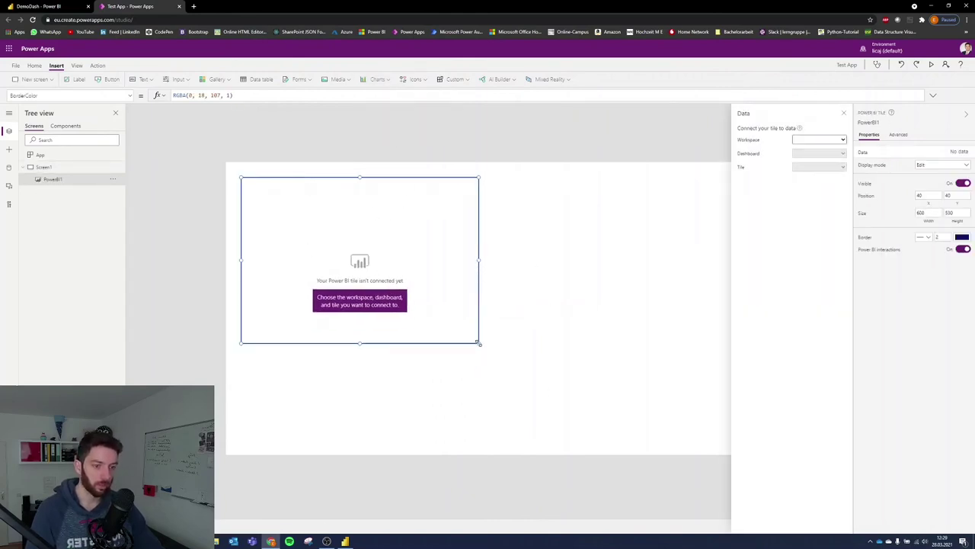
{"action": "left_click_drag", "start_coordinate": [433, 259], "coordinate": [431, 220]}
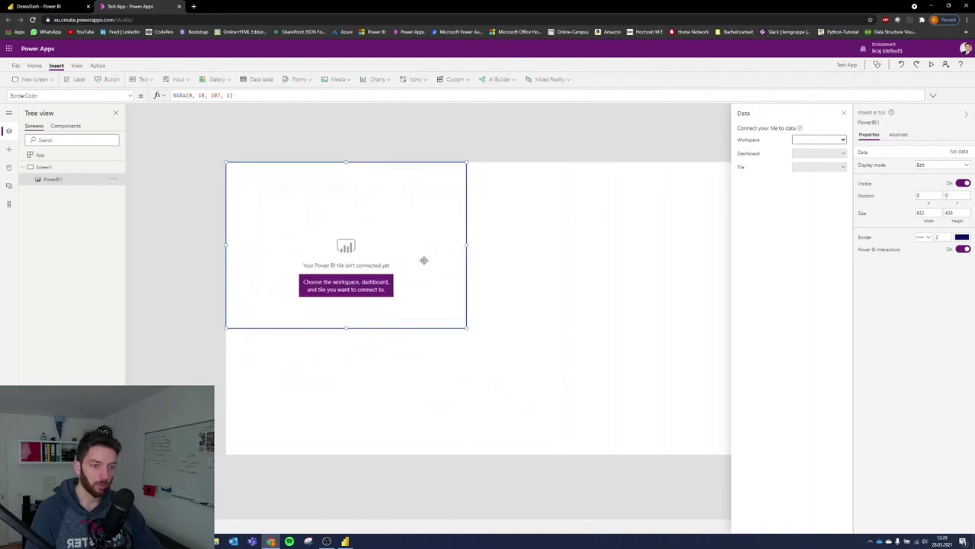
Connect the tile to Manufacturing Price from the DemoDash dashboard in My Workspace, and shrink it to about 595 by 385.
{"action": "left_click", "coordinate": [797, 140]}
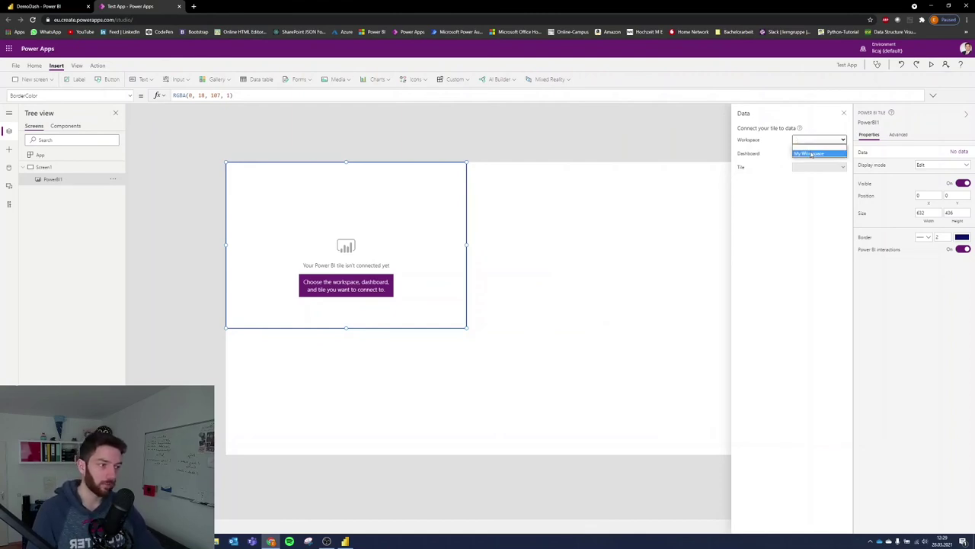
{"action": "left_click", "coordinate": [810, 154]}
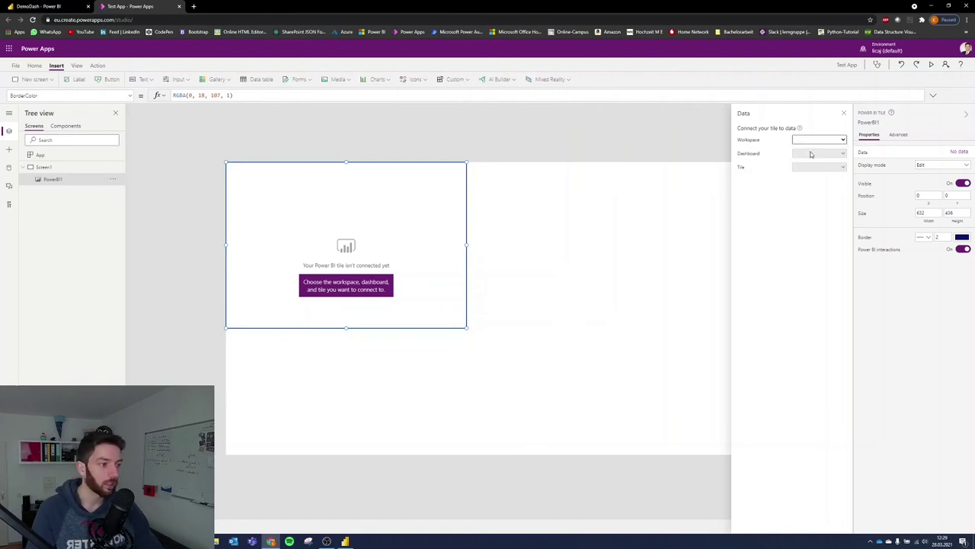
{"action": "left_click", "coordinate": [809, 155]}
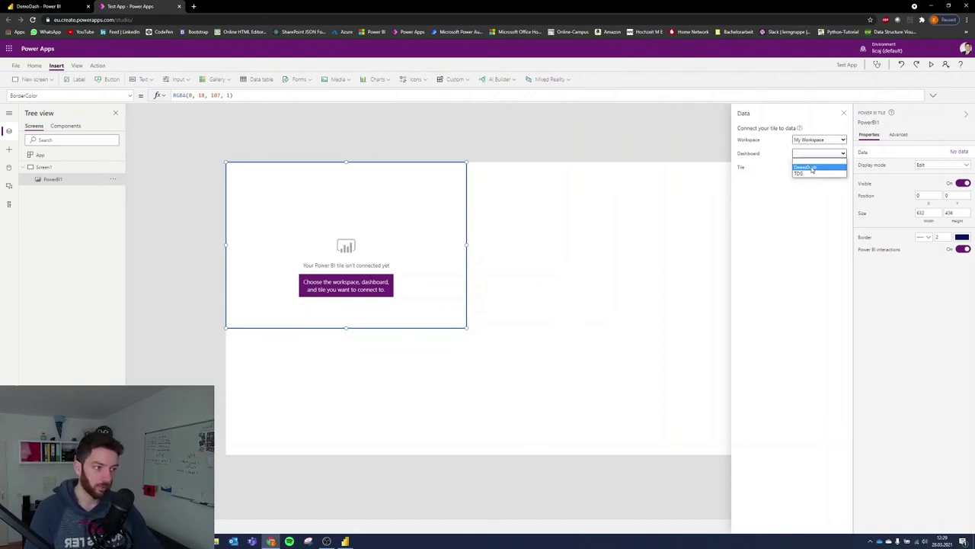
{"action": "left_click", "coordinate": [810, 168]}
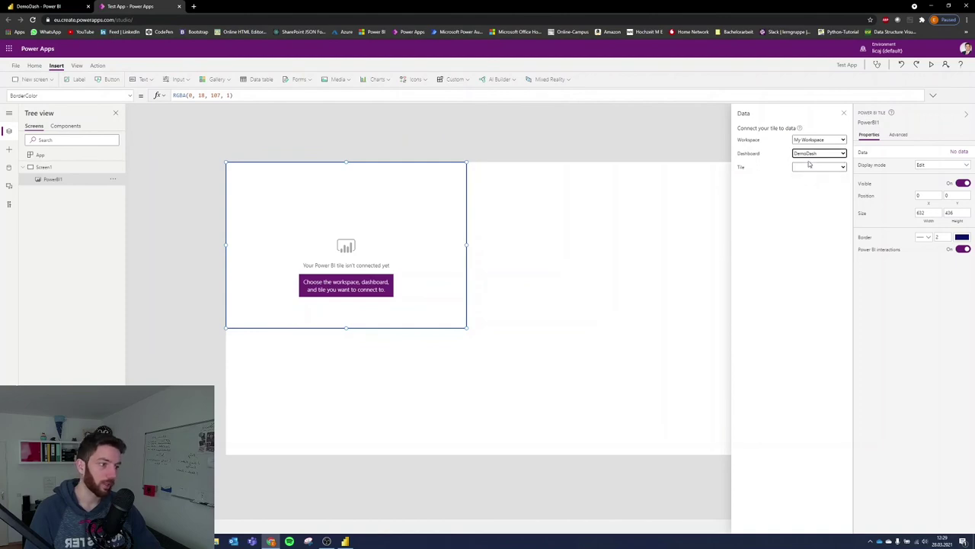
{"action": "left_click", "coordinate": [809, 168]}
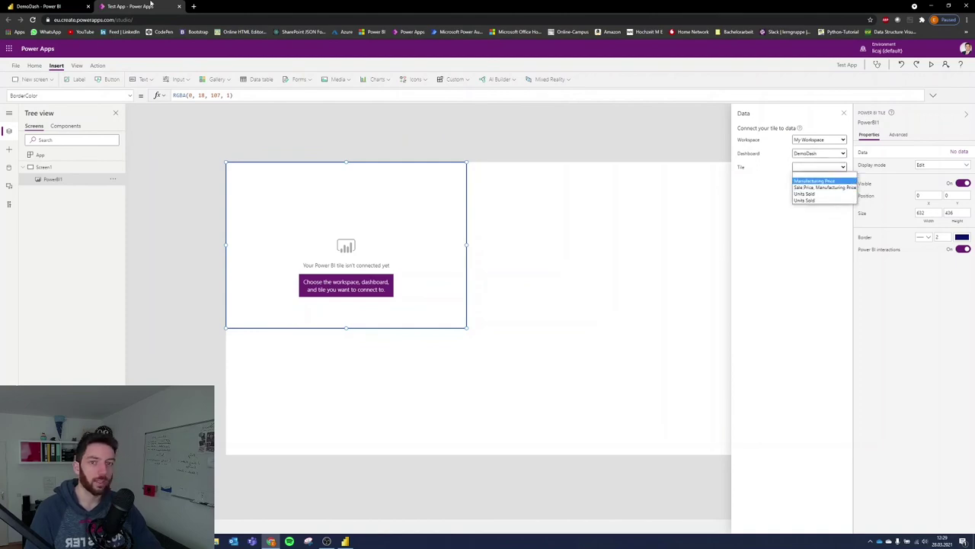
{"action": "left_click", "coordinate": [68, 6]}
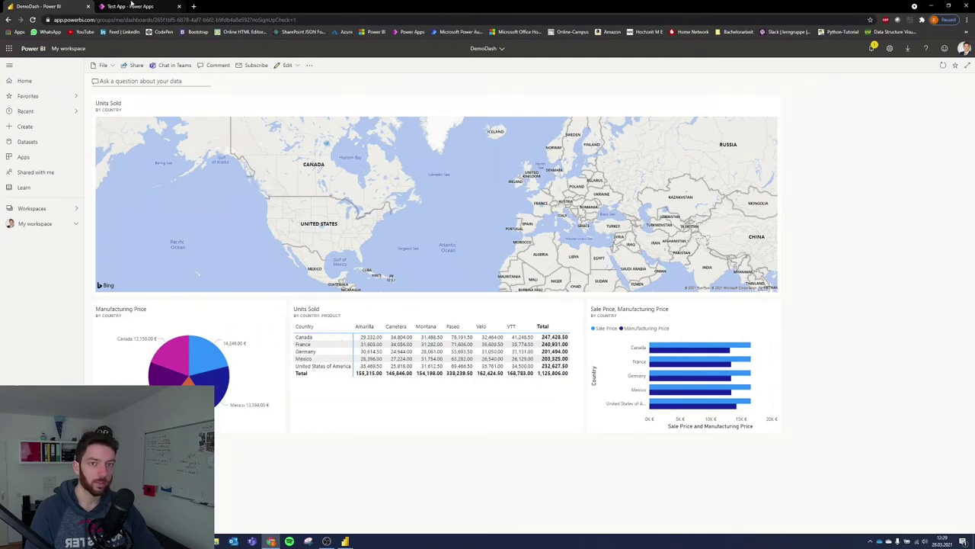
{"action": "left_click", "coordinate": [132, 6]}
{"action": "left_click", "coordinate": [809, 168]}
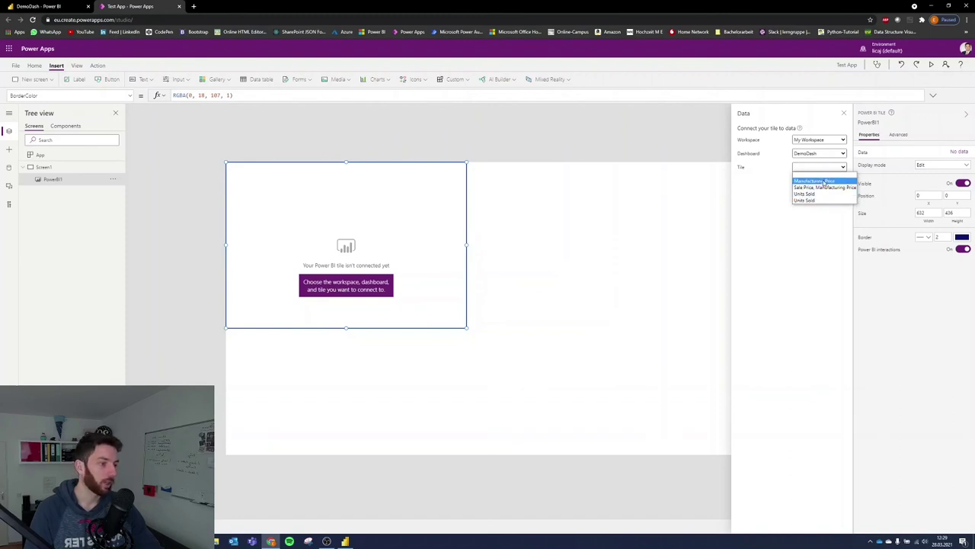
{"action": "left_click", "coordinate": [813, 180]}
{"action": "left_click_drag", "start_coordinate": [468, 330], "coordinate": [453, 312]}
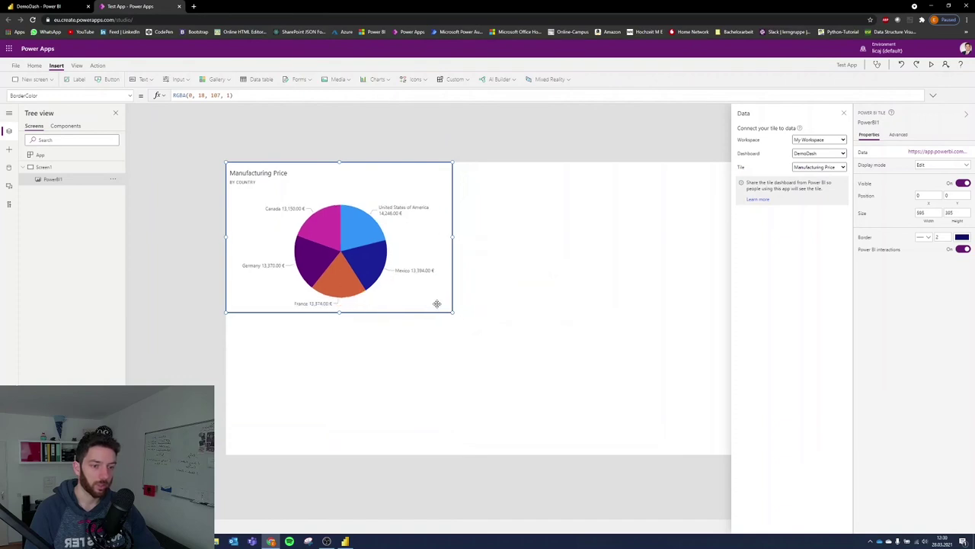
Insert a second Power BI tile beside the pie chart, and resize it to about 771 by 457.
{"action": "left_click", "coordinate": [616, 261]}
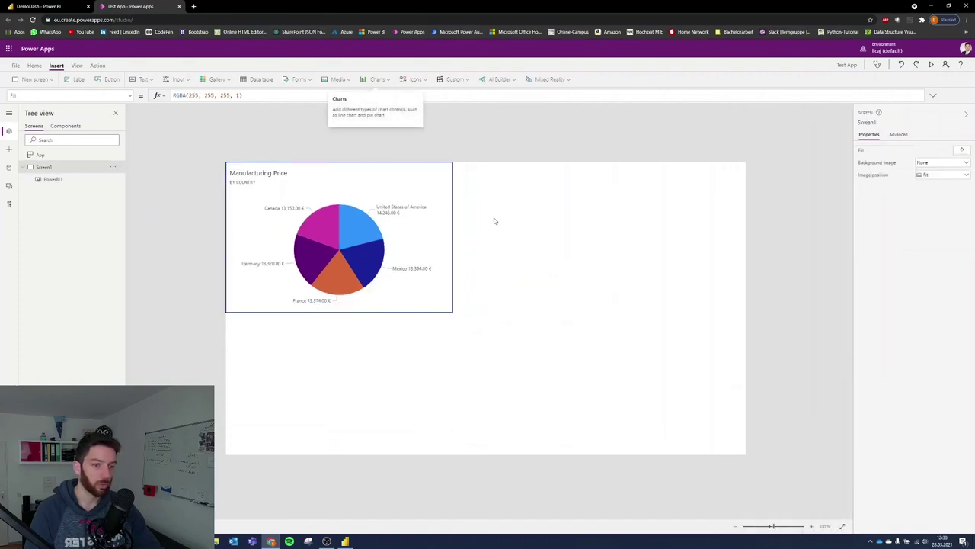
{"action": "left_click", "coordinate": [377, 79]}
{"action": "left_click", "coordinate": [396, 136]}
{"action": "left_click_drag", "start_coordinate": [465, 215], "coordinate": [662, 254]}
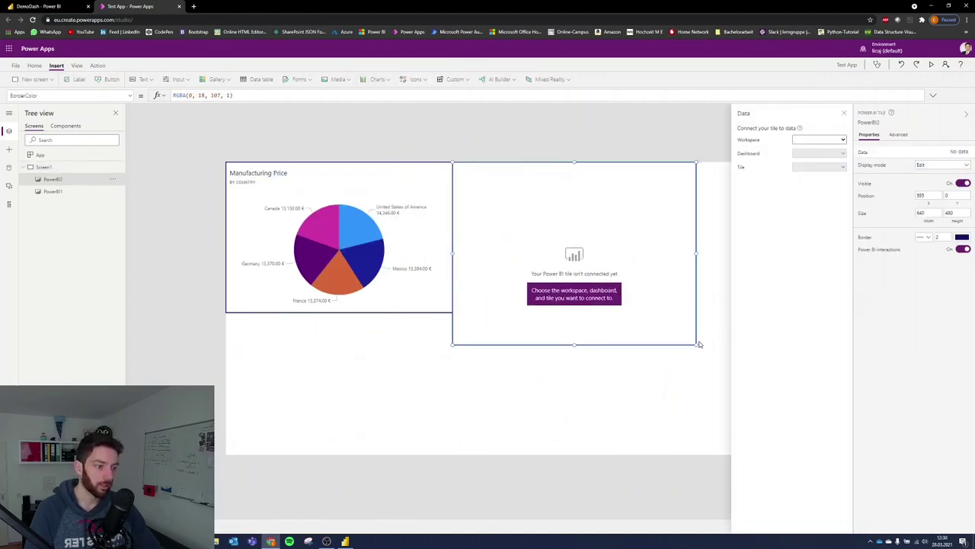
{"action": "left_click_drag", "start_coordinate": [698, 345], "coordinate": [747, 336]}
Connect the second tile to the first Units Sold entry from the DemoDash dashboard in My Workspace.
{"action": "left_click", "coordinate": [53, 7]}
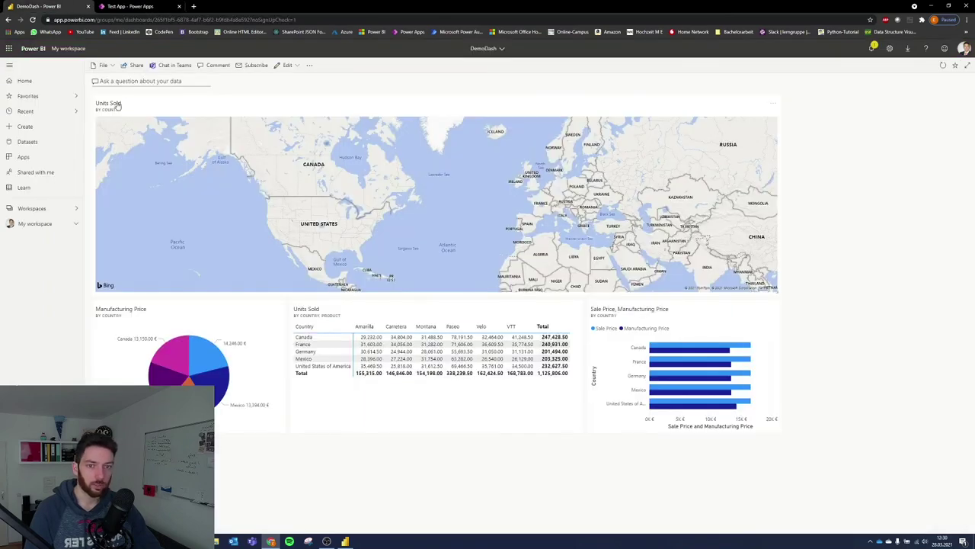
{"action": "left_click", "coordinate": [127, 7]}
{"action": "left_click", "coordinate": [630, 291]}
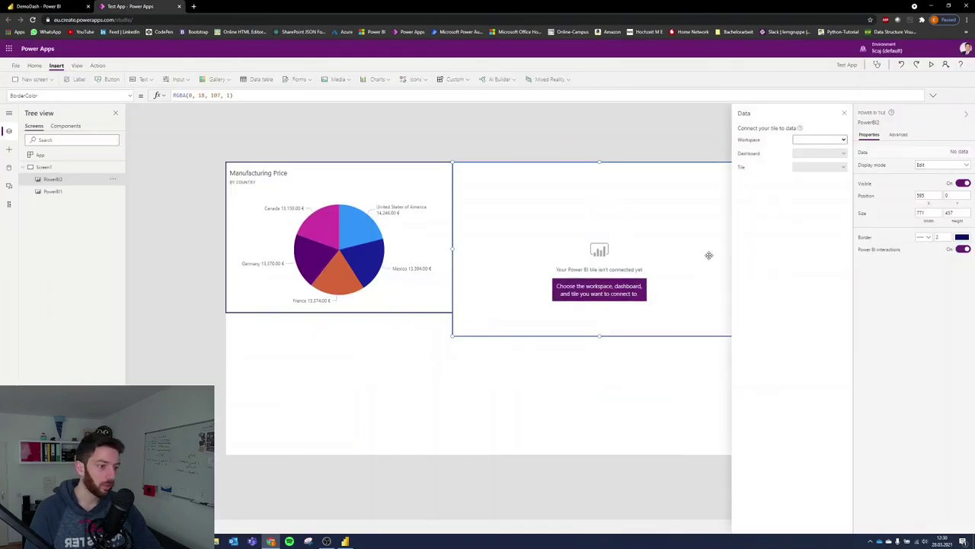
{"action": "left_click", "coordinate": [819, 139]}
{"action": "left_click", "coordinate": [817, 152]}
{"action": "left_click", "coordinate": [817, 153]}
{"action": "left_click", "coordinate": [808, 166]}
{"action": "left_click", "coordinate": [819, 166]}
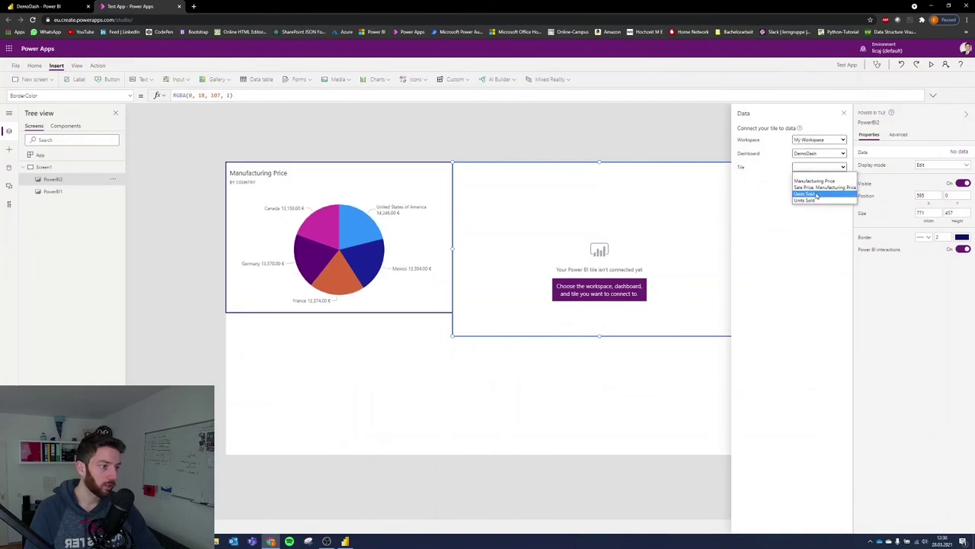
{"action": "left_click", "coordinate": [816, 195]}
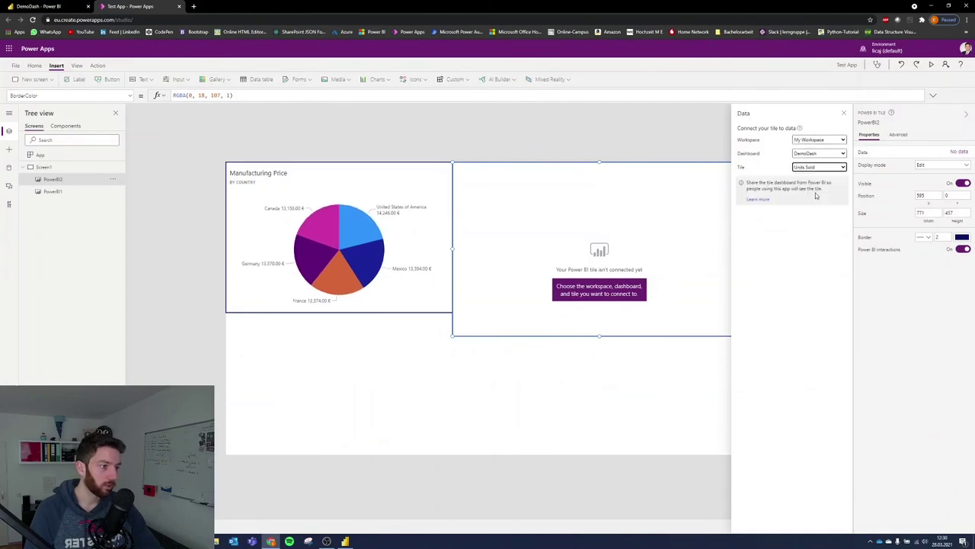
Reduce the height of the Units Sold map tile to about 395 so it matches the pie chart tile.
{"action": "left_click", "coordinate": [844, 115]}
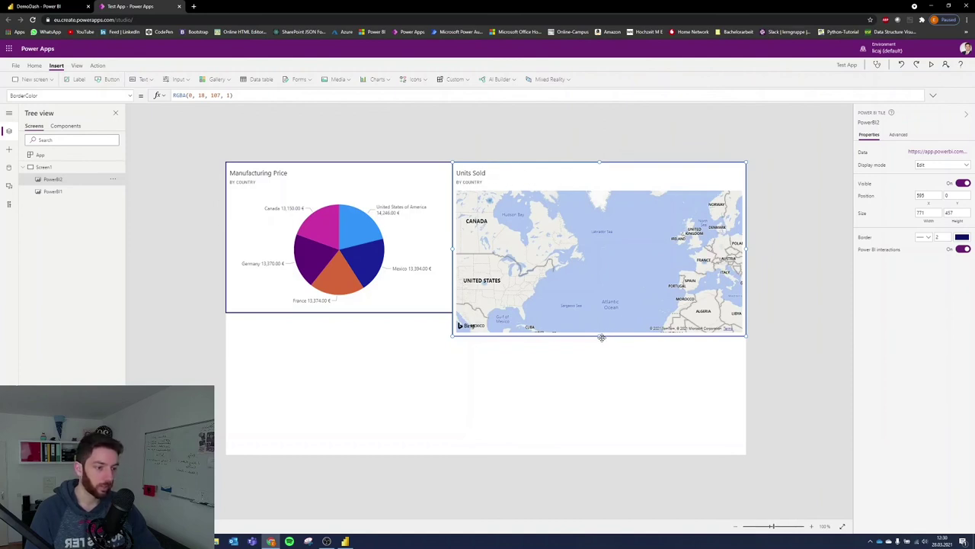
{"action": "left_click_drag", "start_coordinate": [600, 336], "coordinate": [600, 318]}
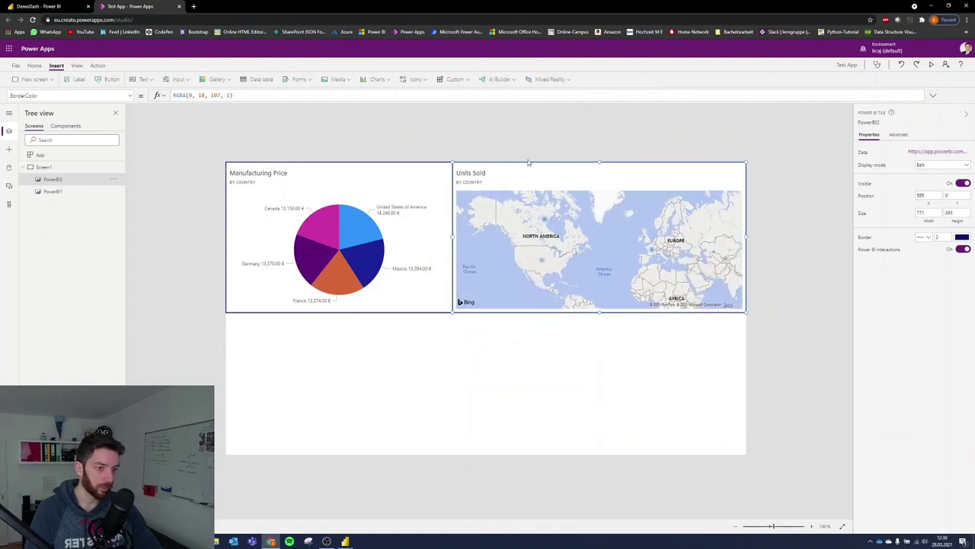
{"action": "left_click", "coordinate": [483, 159]}
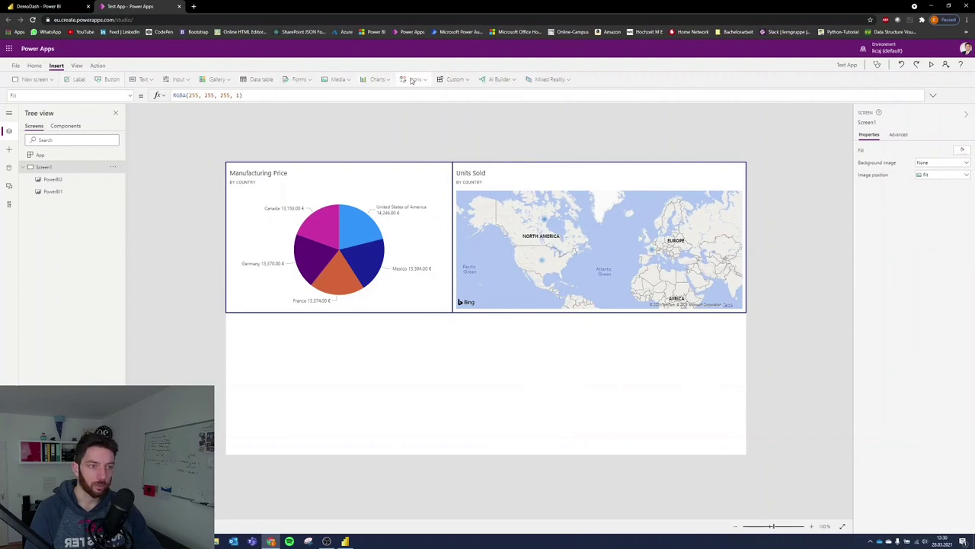
Insert a third Power BI tile of about 676 by 373 below the pie chart, connected to Sale Price, Manufacturing Price from DemoDash.
{"action": "left_click", "coordinate": [377, 79]}
{"action": "left_click", "coordinate": [395, 136]}
{"action": "left_click_drag", "start_coordinate": [445, 211], "coordinate": [413, 330]}
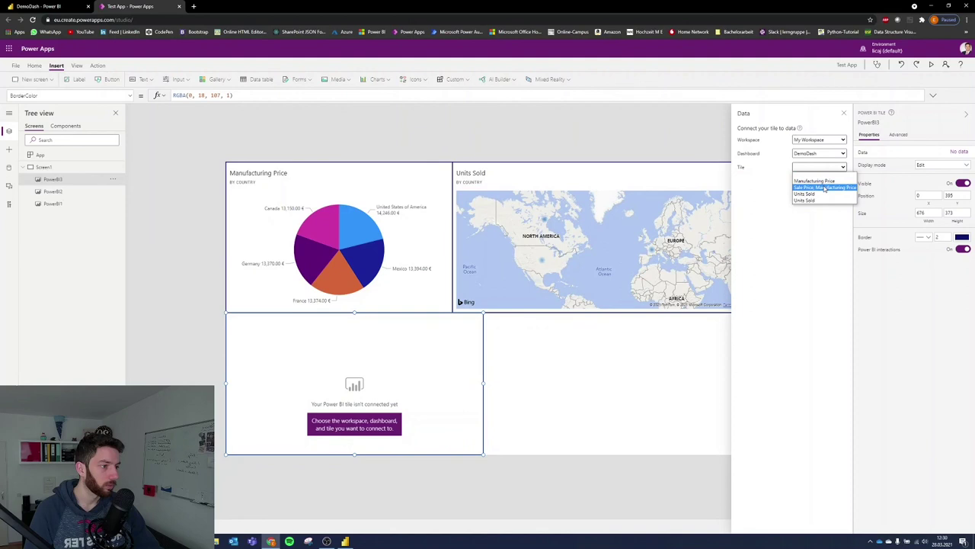
{"action": "left_click", "coordinate": [819, 187]}
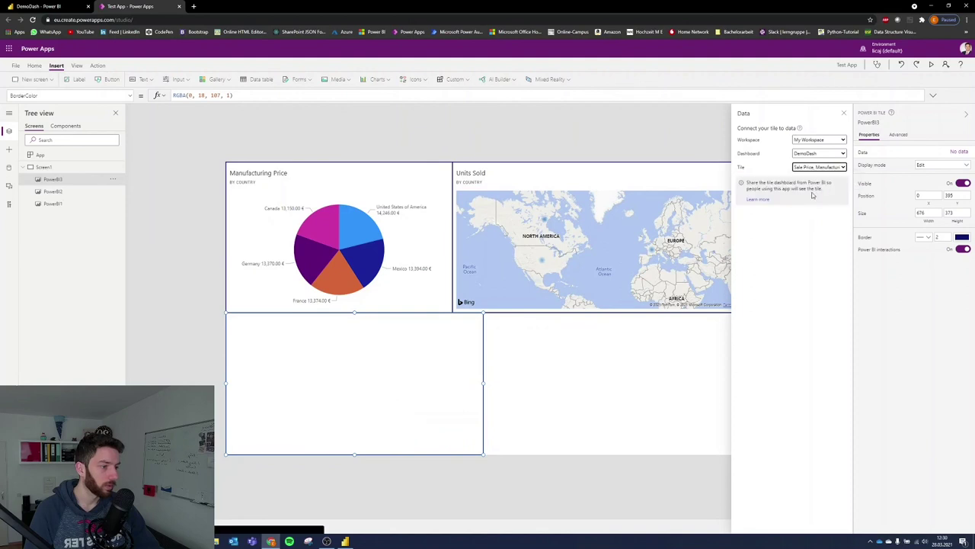
{"action": "left_click", "coordinate": [531, 348]}
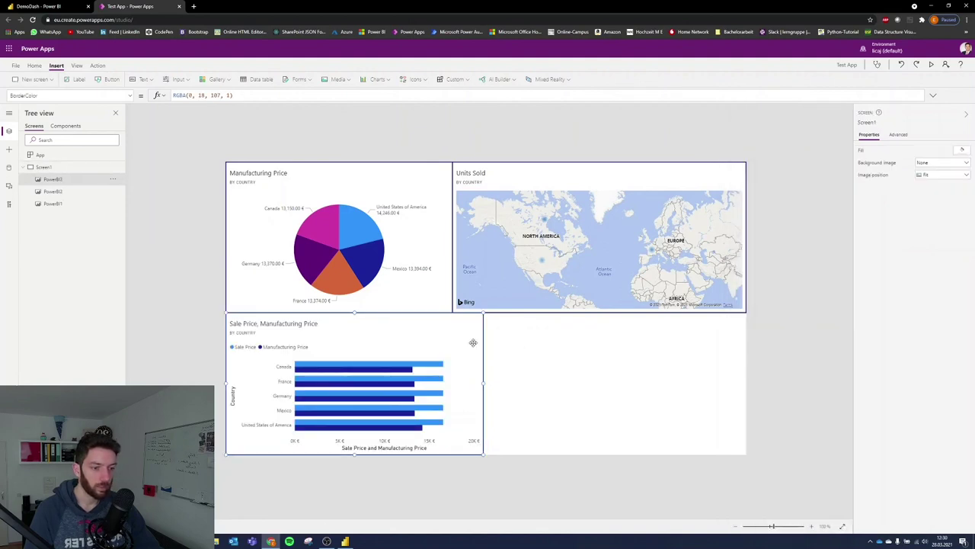
Duplicate the Sale Price, Manufacturing Price tile and place the copy beside the original at position 690, 395.
{"action": "key", "text": "ctrl+c"}
{"action": "key", "text": "ctrl+v"}
{"action": "left_click_drag", "start_coordinate": [469, 367], "coordinate": [759, 390]}
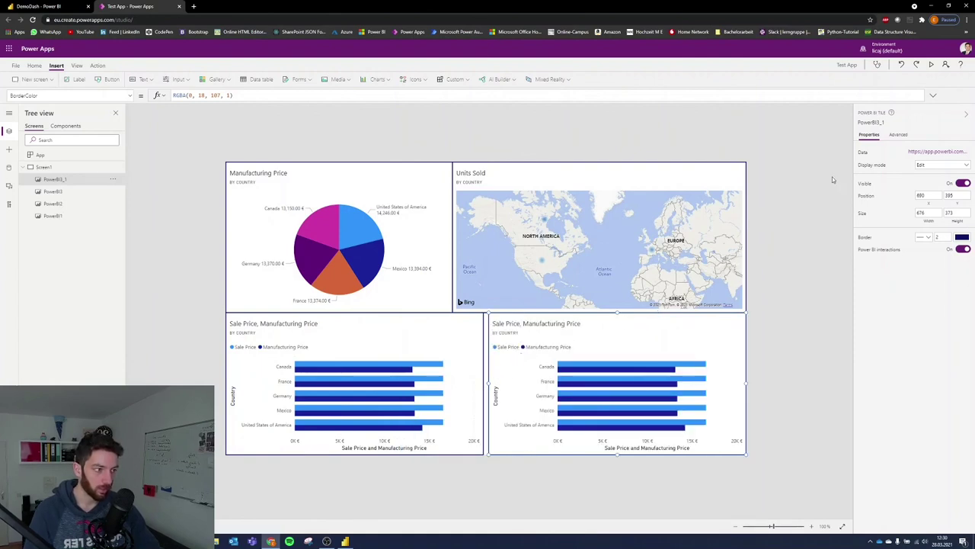
Reconnect the duplicated tile to the second Units Sold entry of the DemoDash dashboard.
{"action": "left_click", "coordinate": [913, 152]}
{"action": "left_click", "coordinate": [836, 167]}
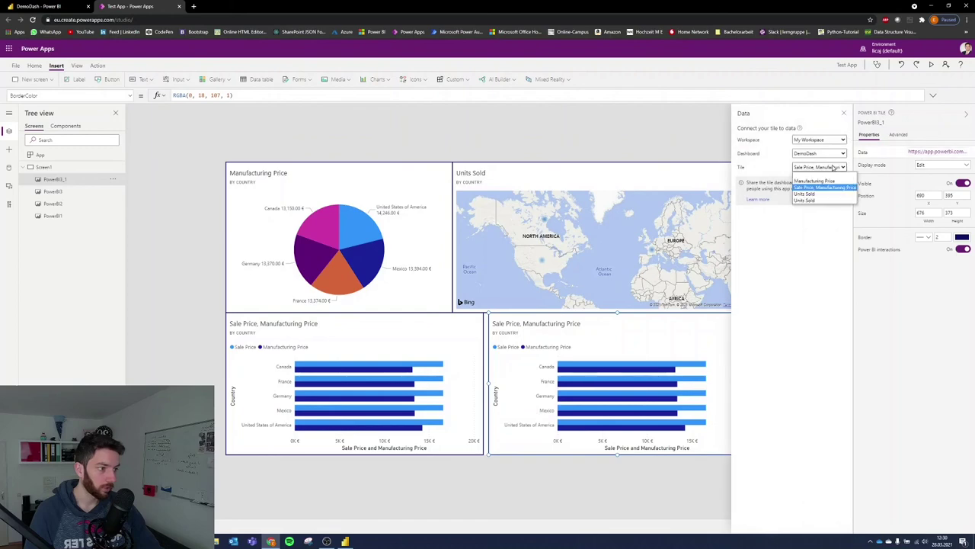
{"action": "left_click", "coordinate": [809, 200]}
{"action": "left_click", "coordinate": [662, 126]}
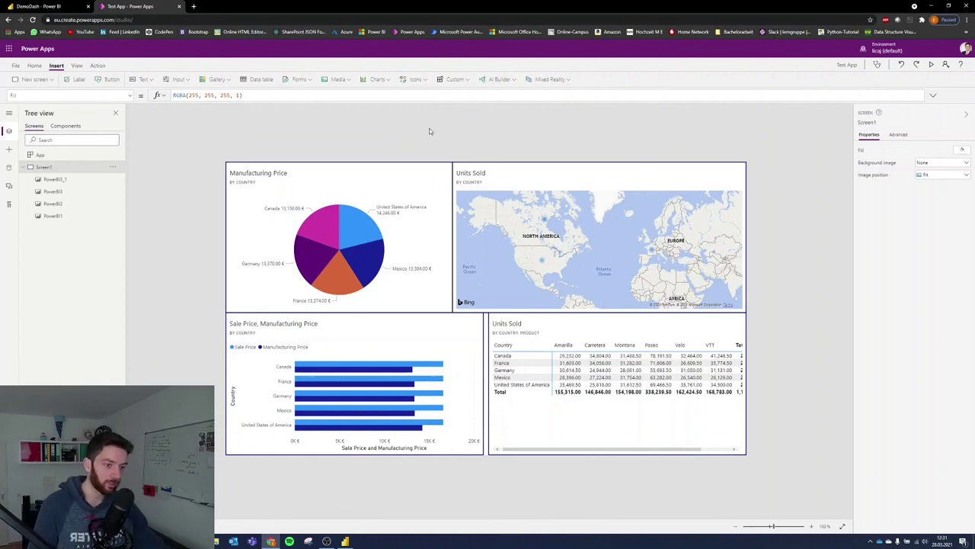
Preview the app, open the Power BI report linked to the pie chart tile, and close the report again.
{"action": "left_click", "coordinate": [933, 67]}
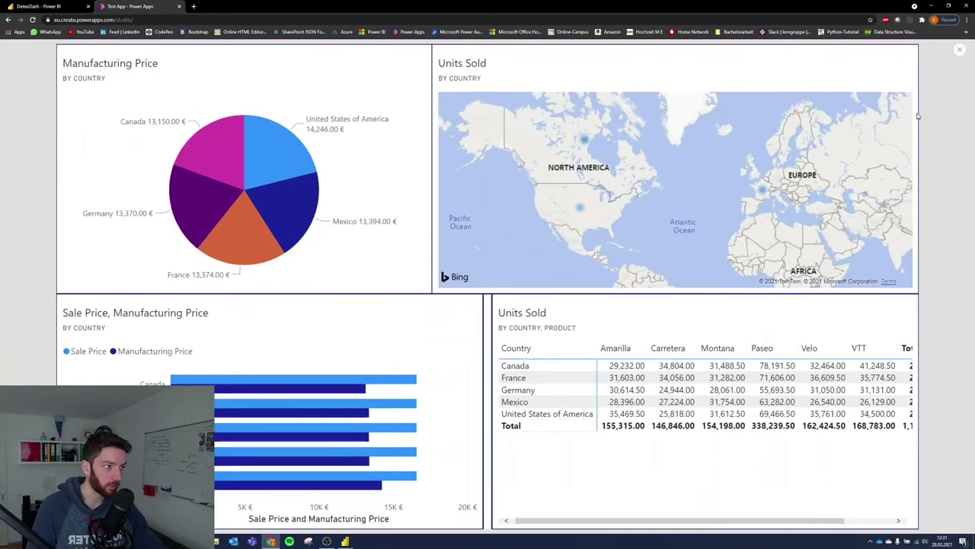
{"action": "left_click", "coordinate": [256, 166]}
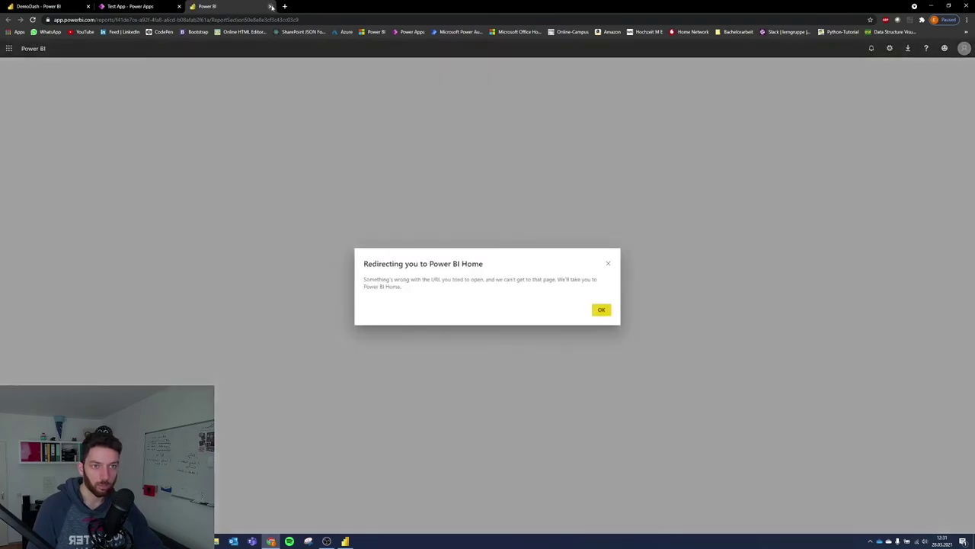
{"action": "left_click", "coordinate": [269, 6]}
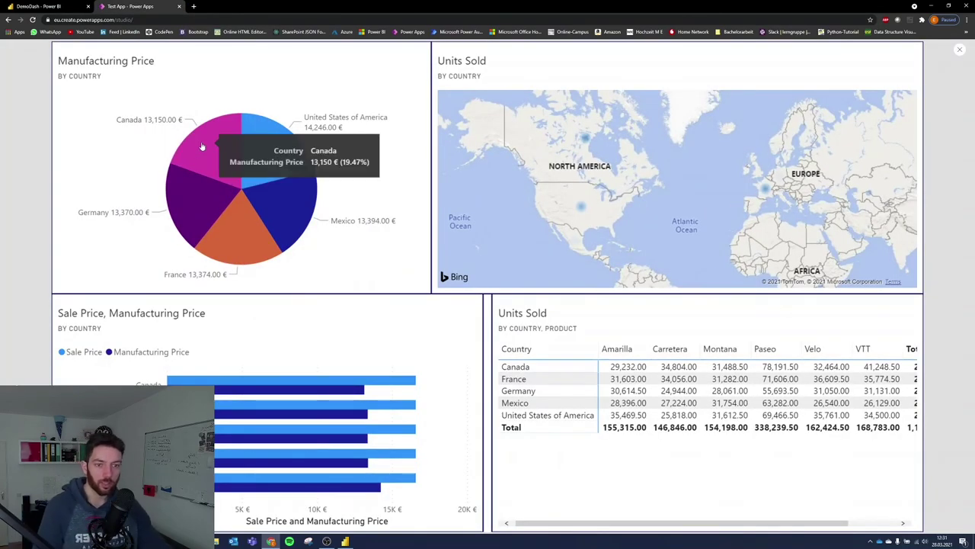
Inspect the data point details in the pie and bar charts, and pan the Units Sold map in the preview.
{"action": "mouse_move", "coordinate": [243, 121]}
{"action": "mouse_move", "coordinate": [300, 215]}
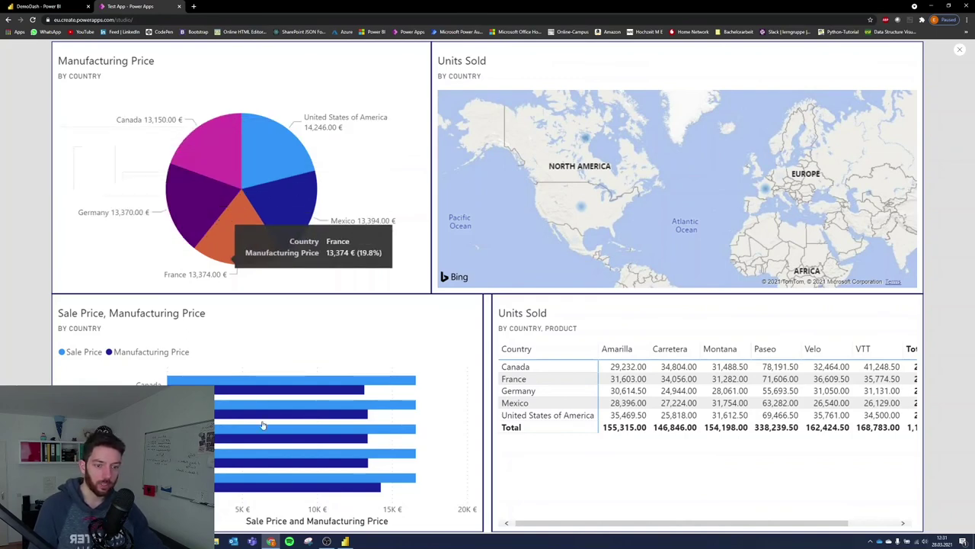
{"action": "mouse_move", "coordinate": [264, 389]}
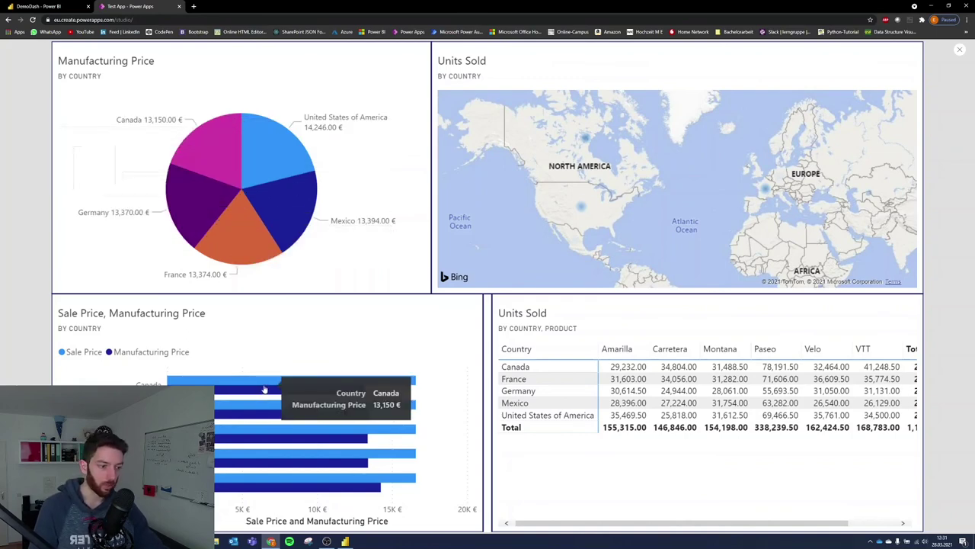
{"action": "left_click_drag", "start_coordinate": [686, 219], "coordinate": [604, 311]}
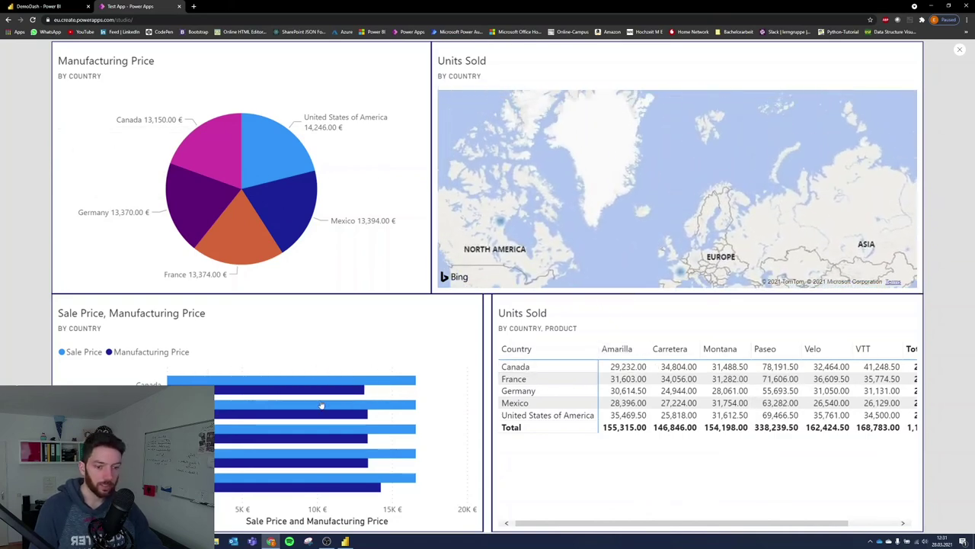
{"action": "mouse_move", "coordinate": [321, 405]}
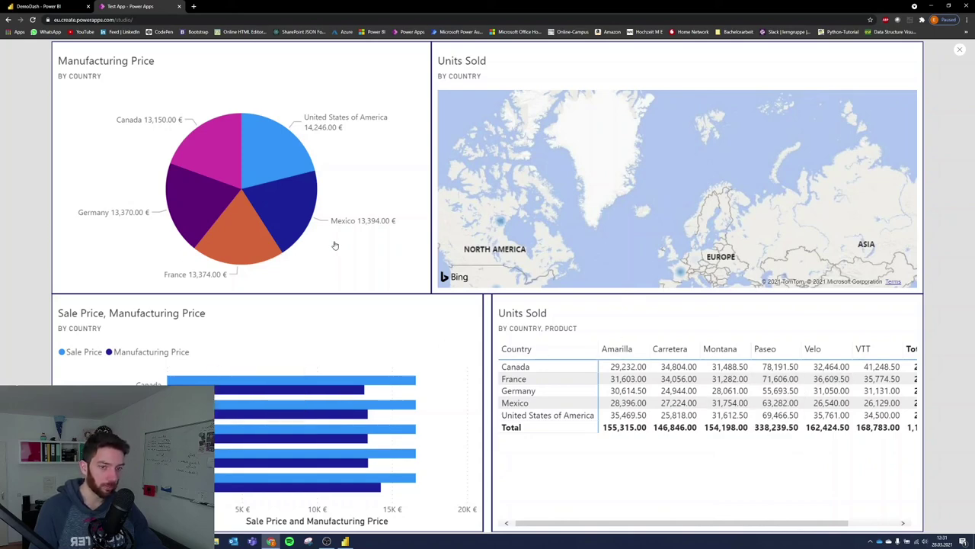
Follow the pie chart's United States of America slice to its Power BI report, close the report, and exit the preview.
{"action": "left_click", "coordinate": [272, 148]}
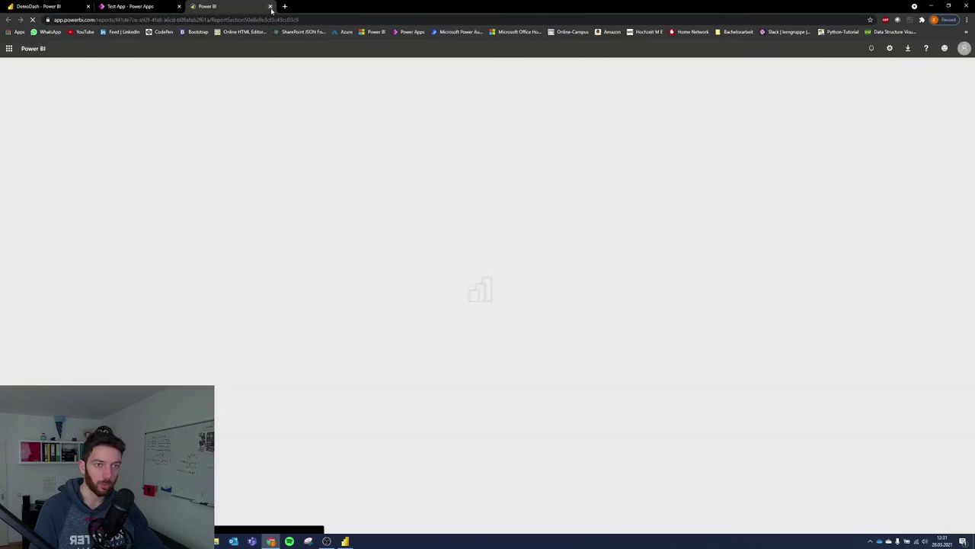
{"action": "left_click", "coordinate": [272, 6]}
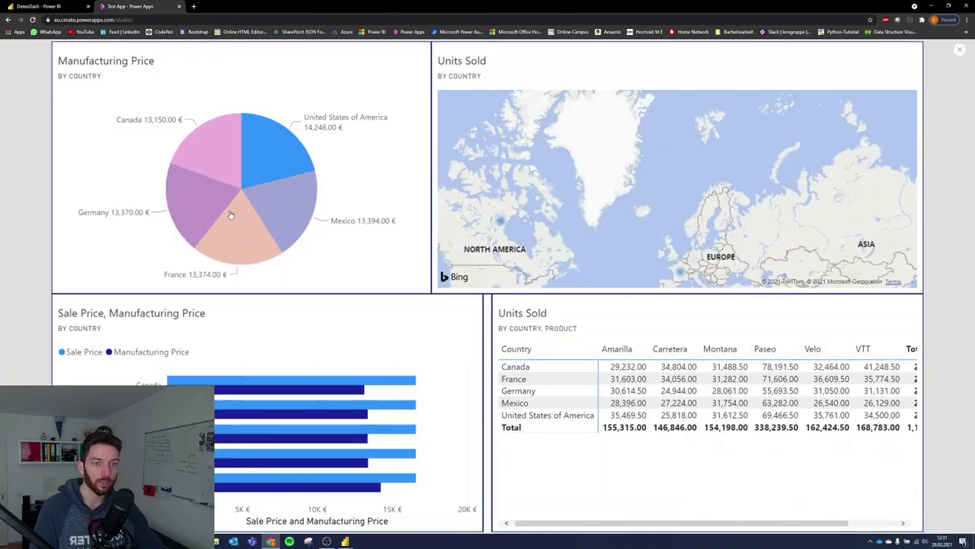
{"action": "left_click", "coordinate": [962, 49]}
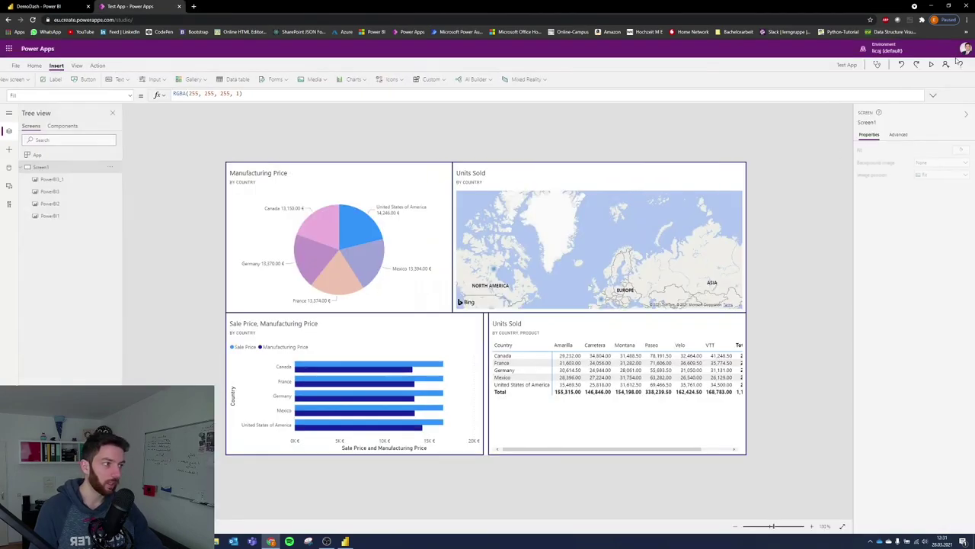
Set the display mode of the Manufacturing Price pie chart tile and the Units Sold map tile to View.
{"action": "left_click", "coordinate": [394, 188]}
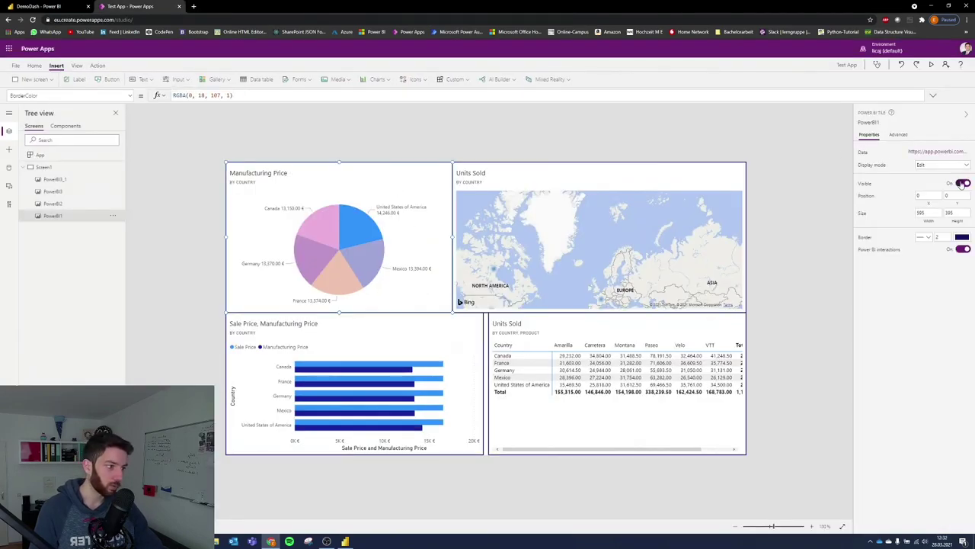
{"action": "left_click", "coordinate": [943, 165]}
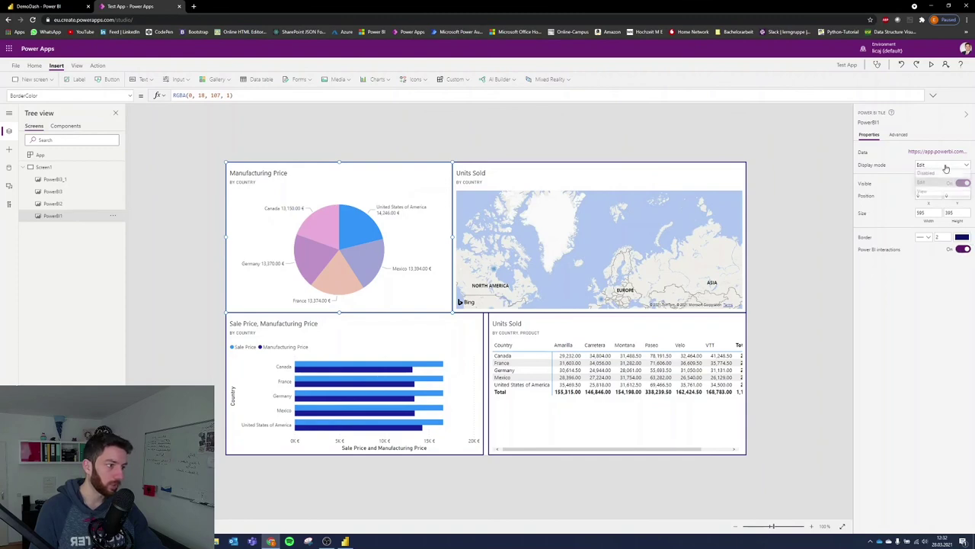
{"action": "left_click", "coordinate": [933, 191]}
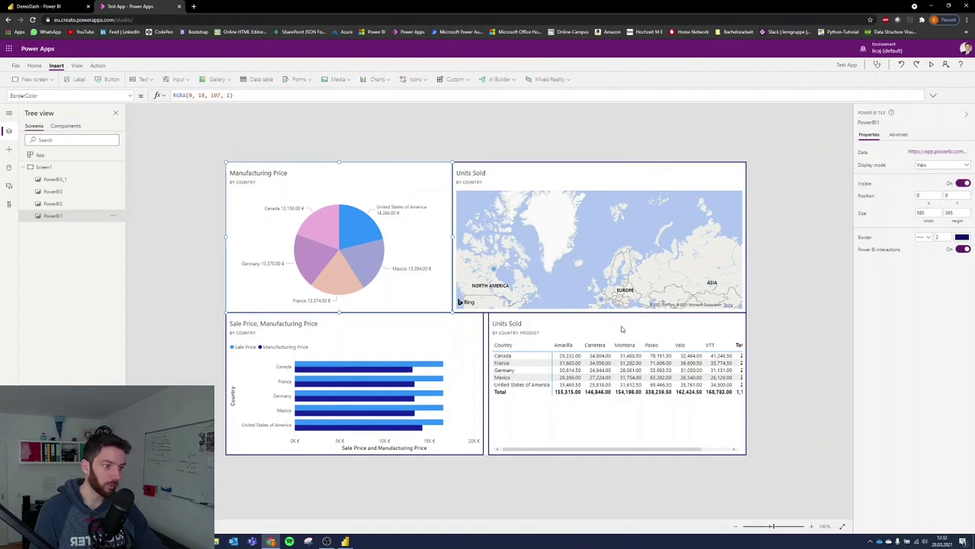
{"action": "left_click", "coordinate": [629, 165]}
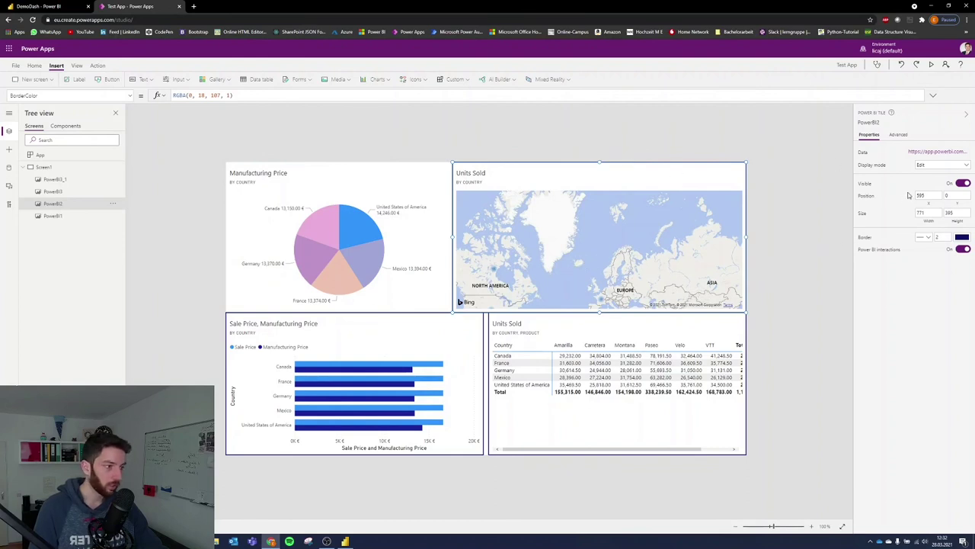
{"action": "left_click", "coordinate": [934, 165]}
{"action": "left_click", "coordinate": [930, 192]}
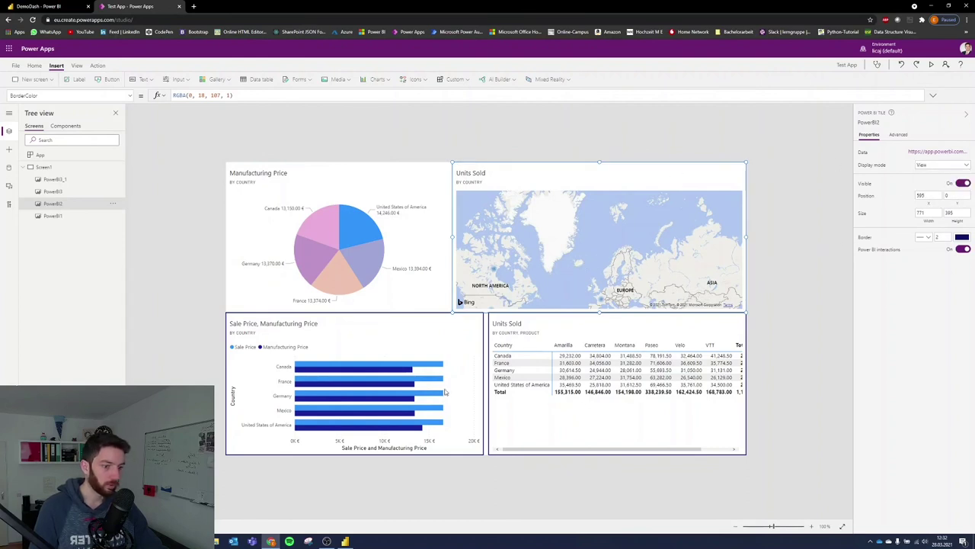
Set the display mode of the bar chart and Units Sold table tiles to View, and briefly preview the app.
{"action": "left_click", "coordinate": [448, 337]}
{"action": "left_click", "coordinate": [938, 167]}
{"action": "left_click", "coordinate": [931, 192]}
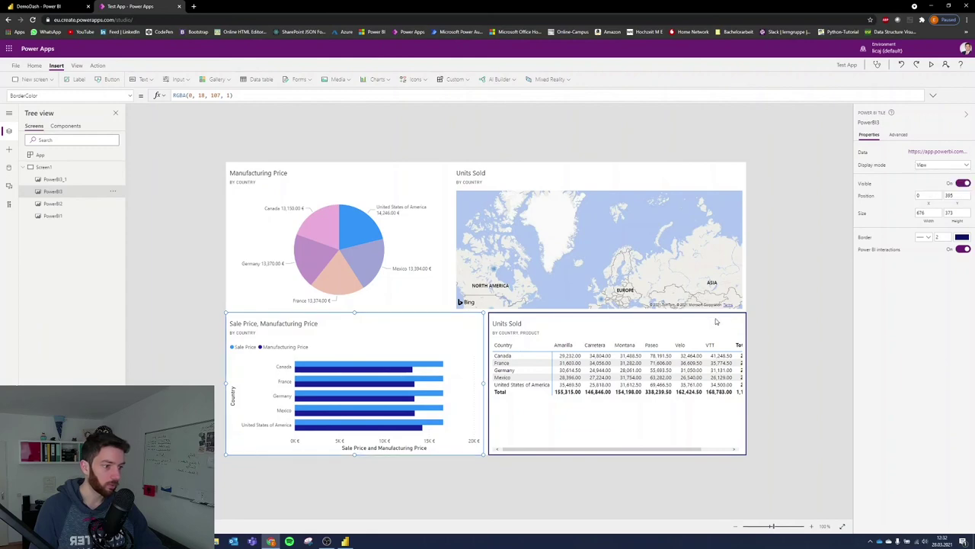
{"action": "left_click", "coordinate": [937, 165]}
{"action": "left_click", "coordinate": [936, 192]}
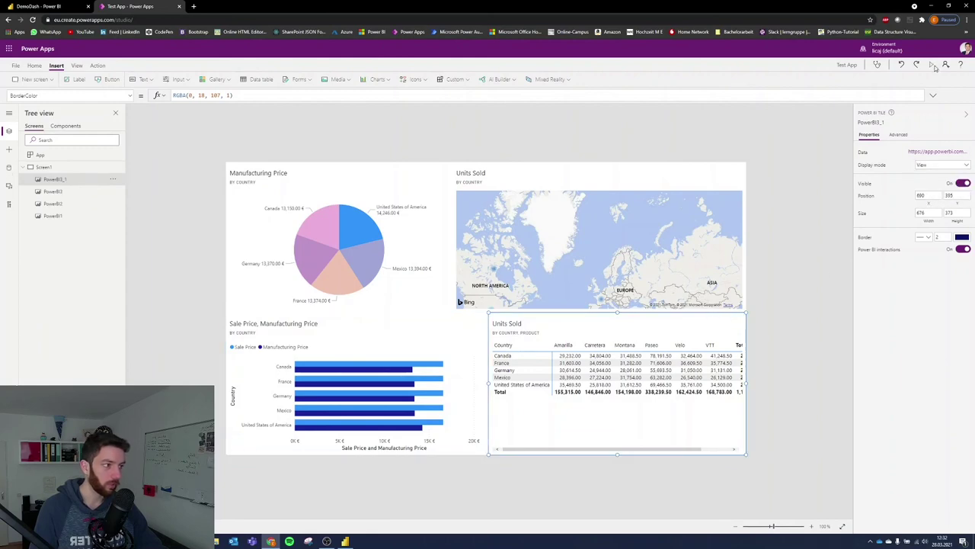
{"action": "left_click", "coordinate": [931, 65]}
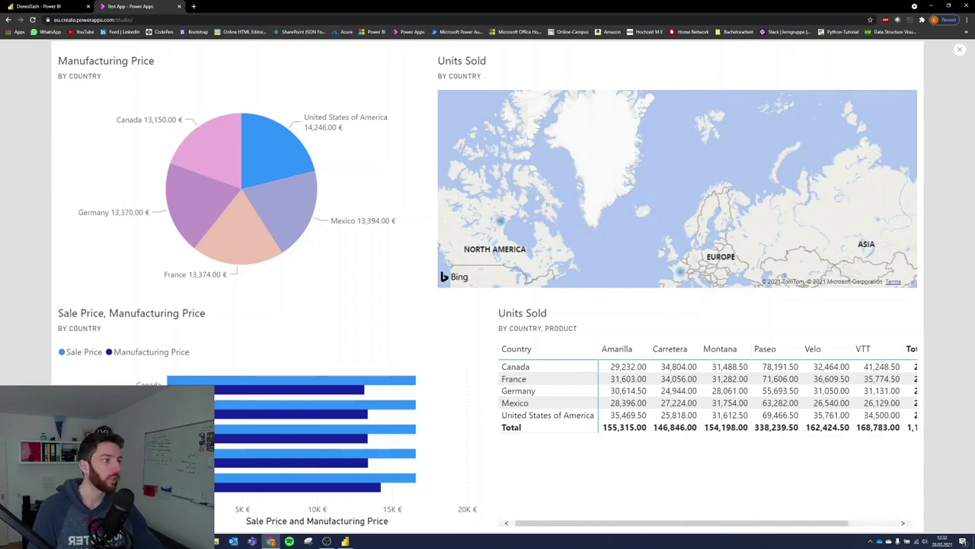
{"action": "left_click", "coordinate": [960, 50]}
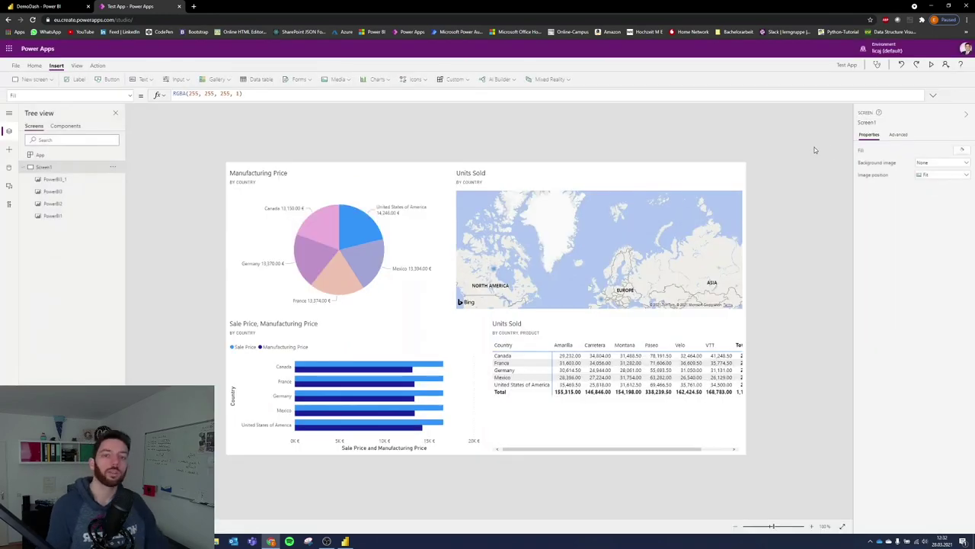